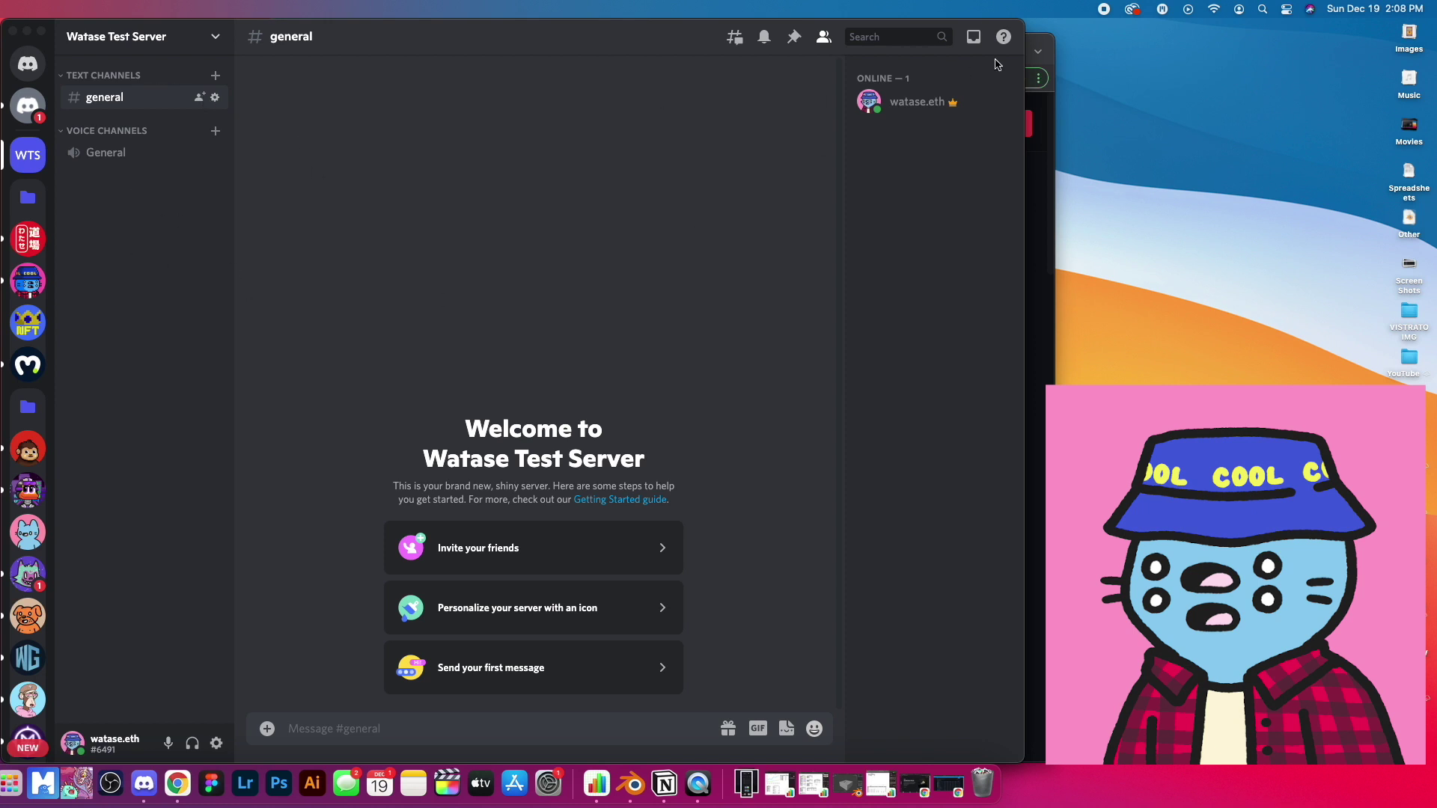
Bring Chrome with dyno.gg forward and log in to Dyno with the Discord account
click(1033, 42)
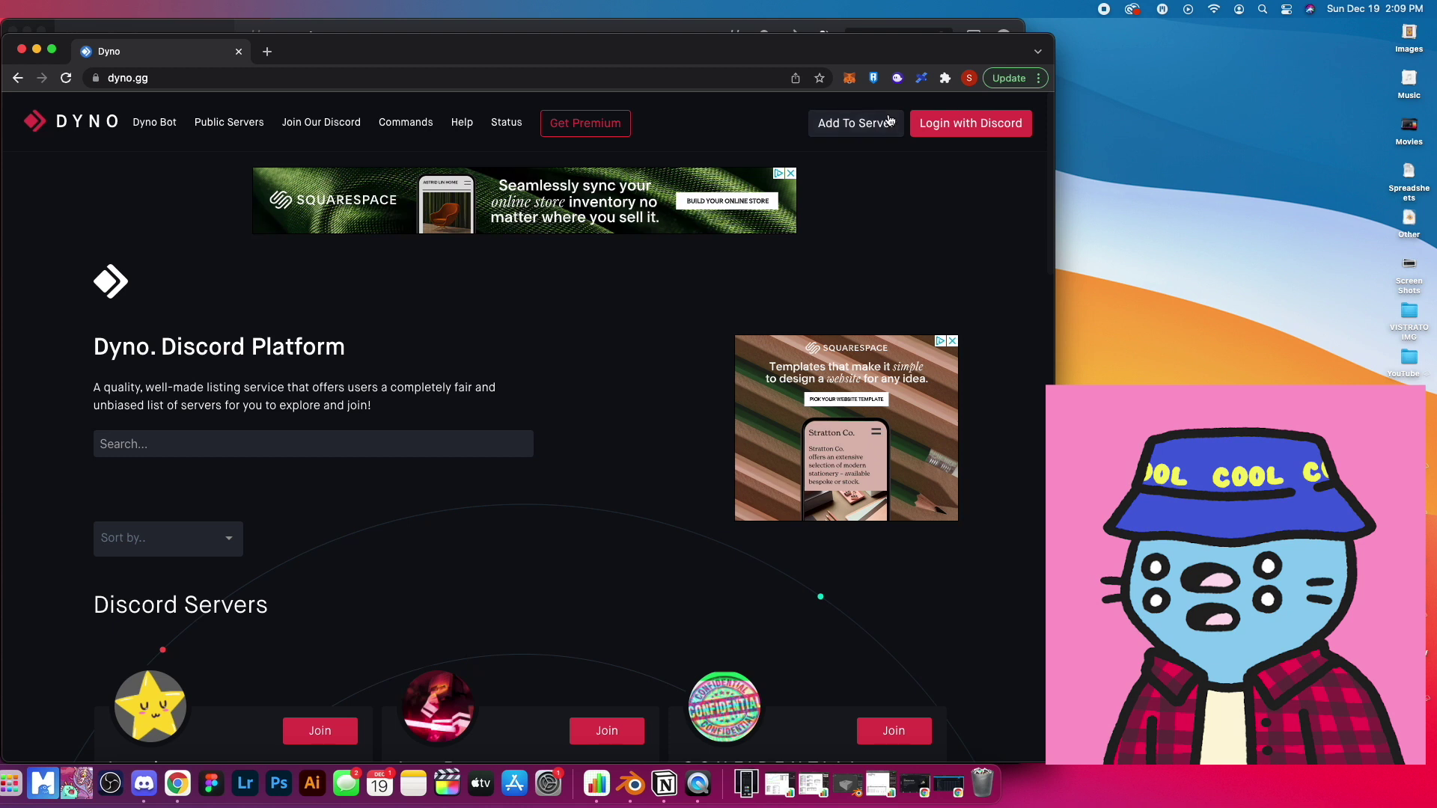
click(976, 124)
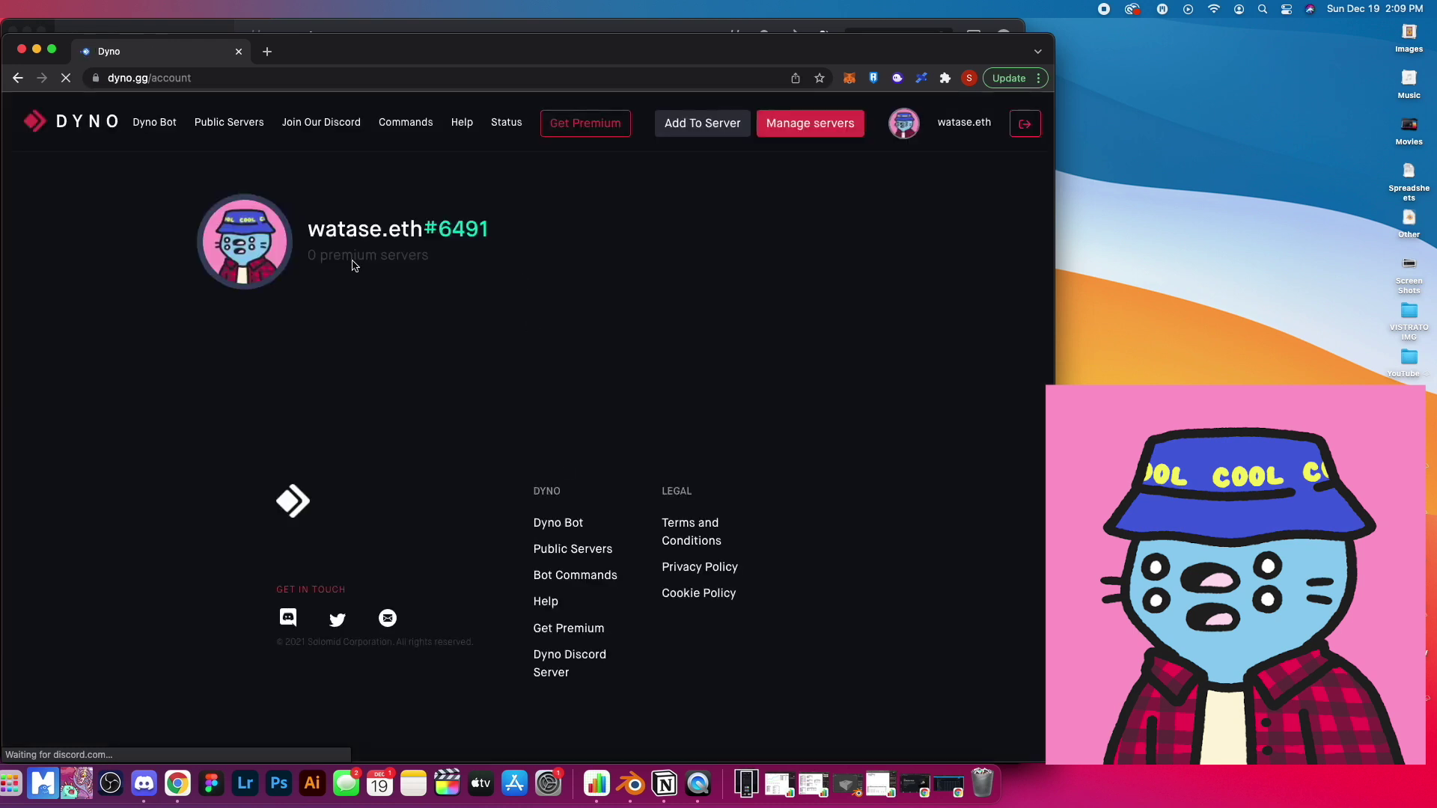
Add the Dyno bot to Watase Test Server and authorize its requested permissions
click(707, 125)
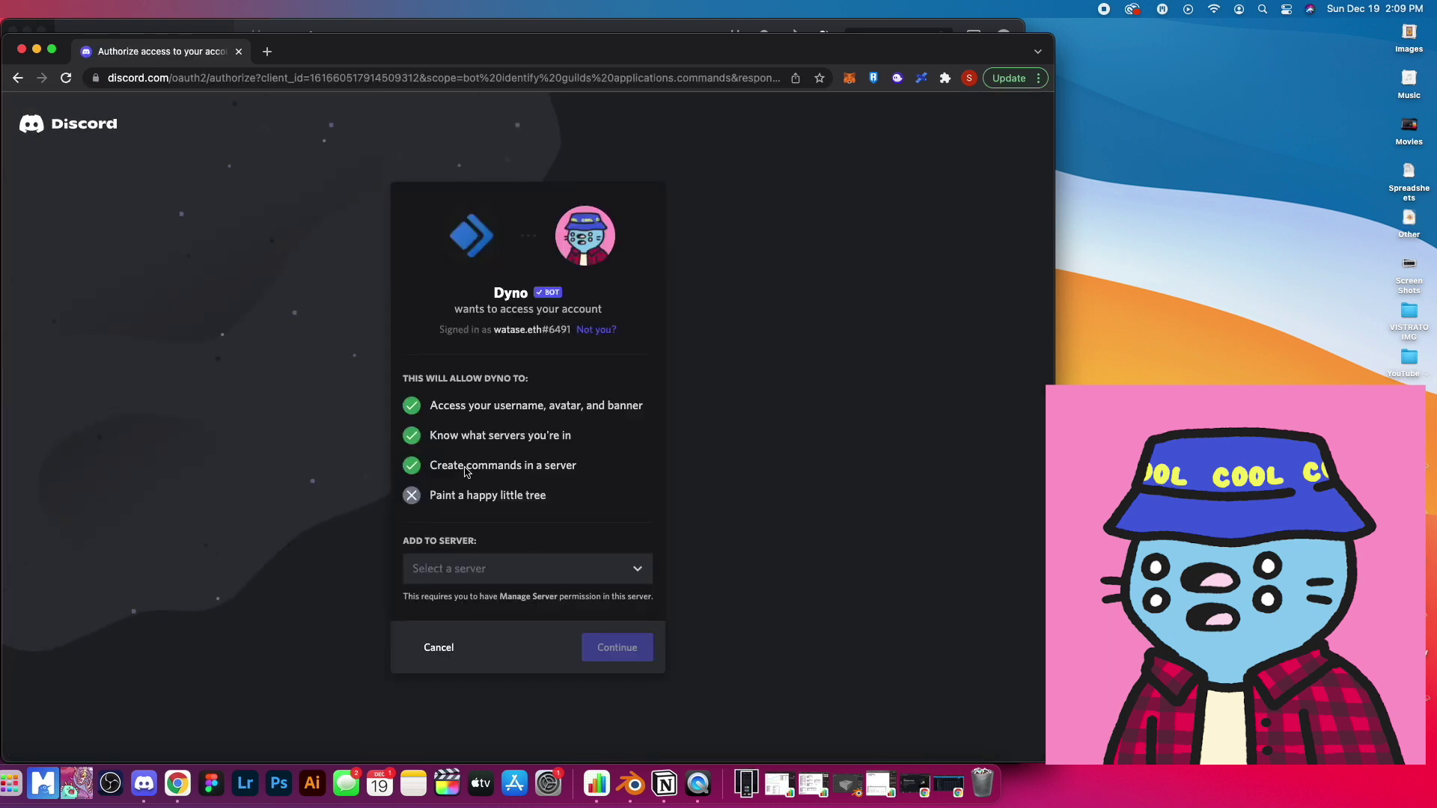
click(552, 583)
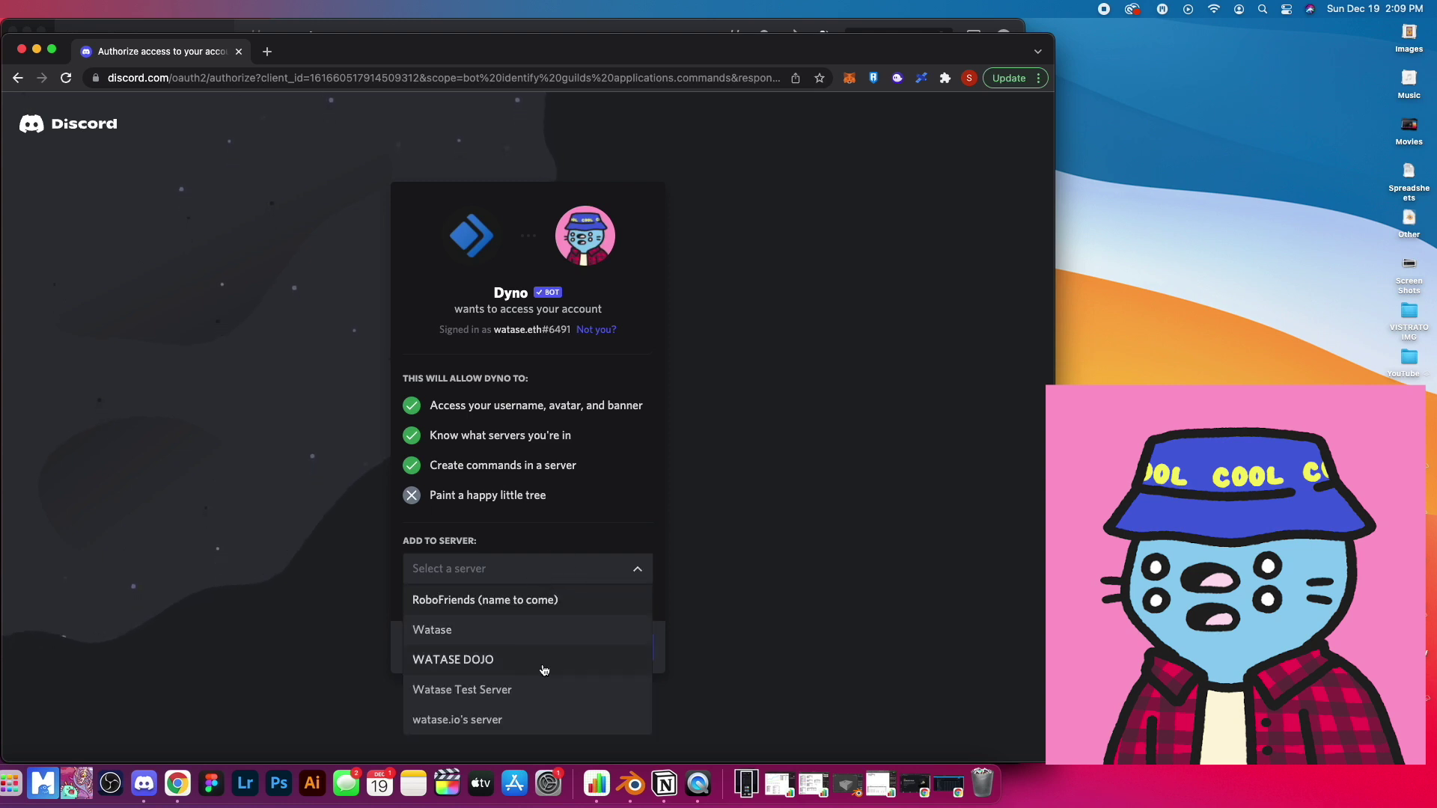
click(470, 695)
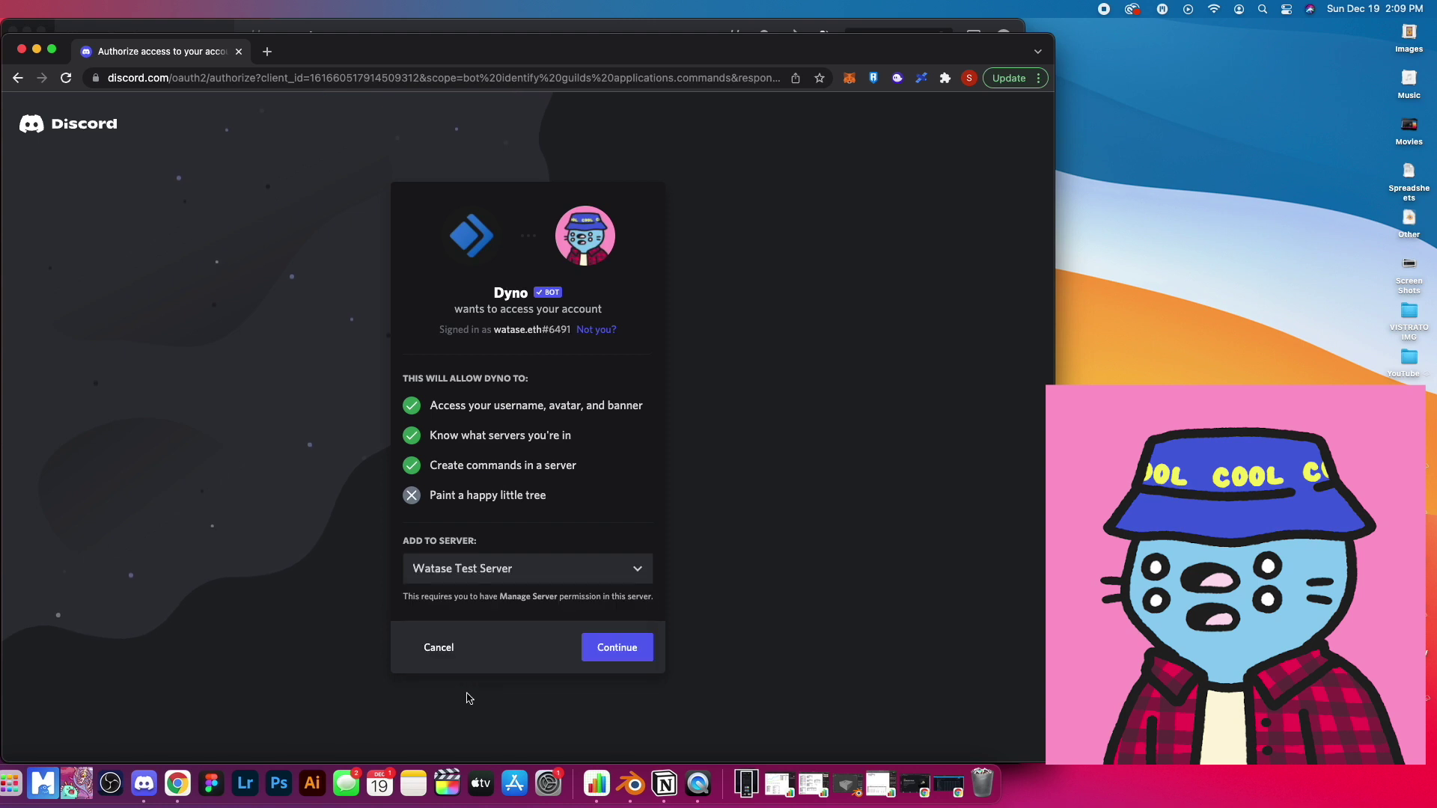
click(633, 650)
scroll(612, 499, down, 5)
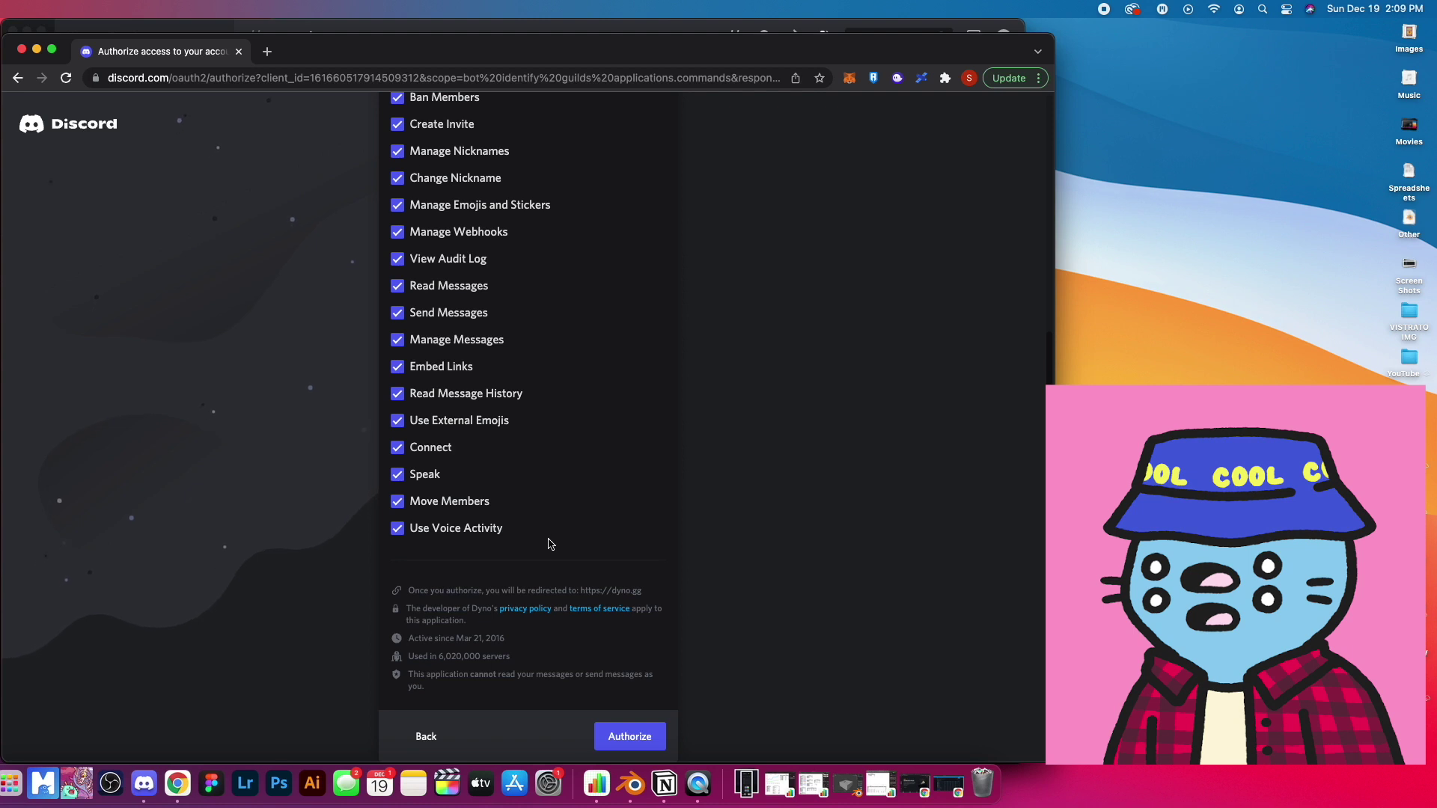
click(637, 736)
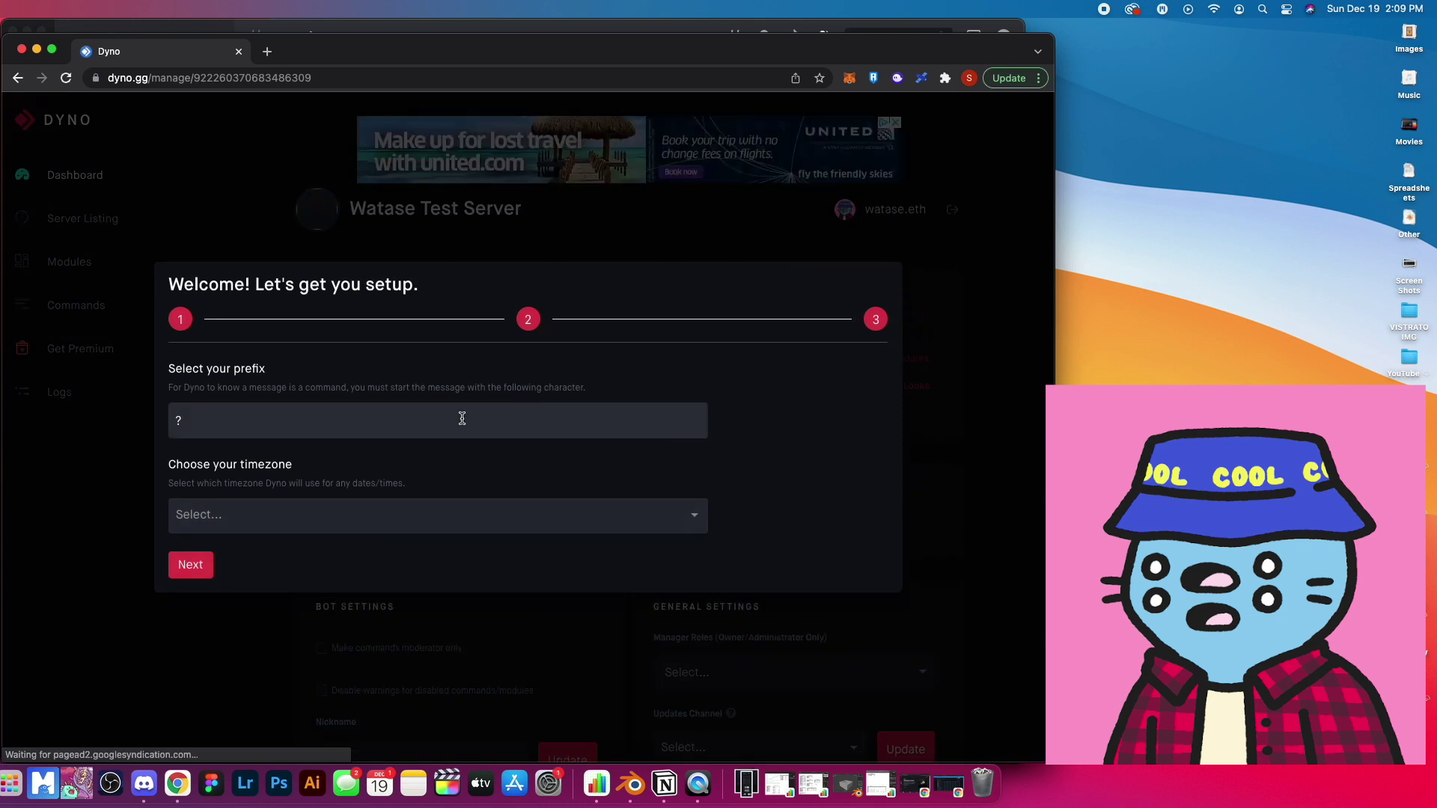
Complete Dyno's setup wizard for Watase Test Server and switch back to Discord
click(190, 564)
click(262, 530)
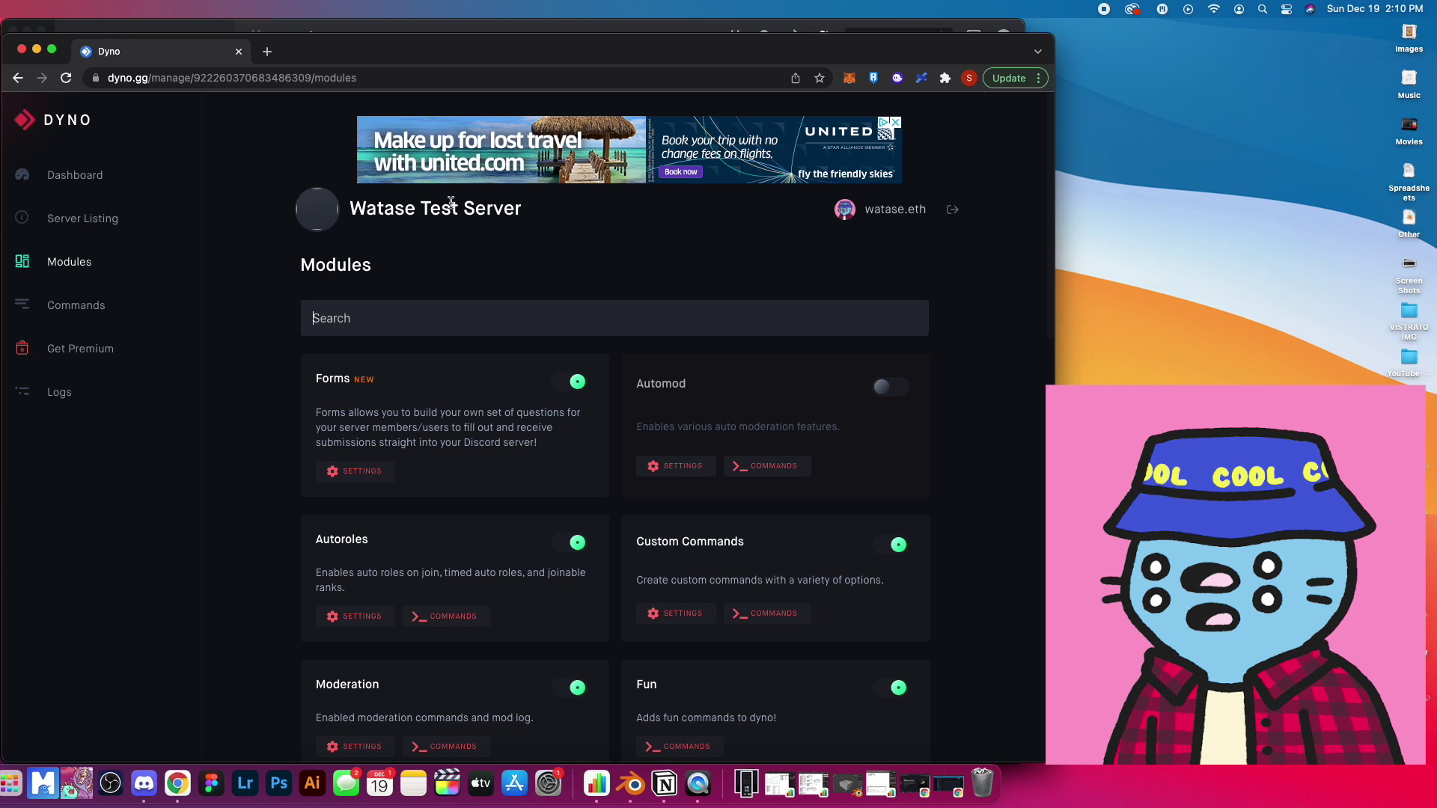
click(380, 32)
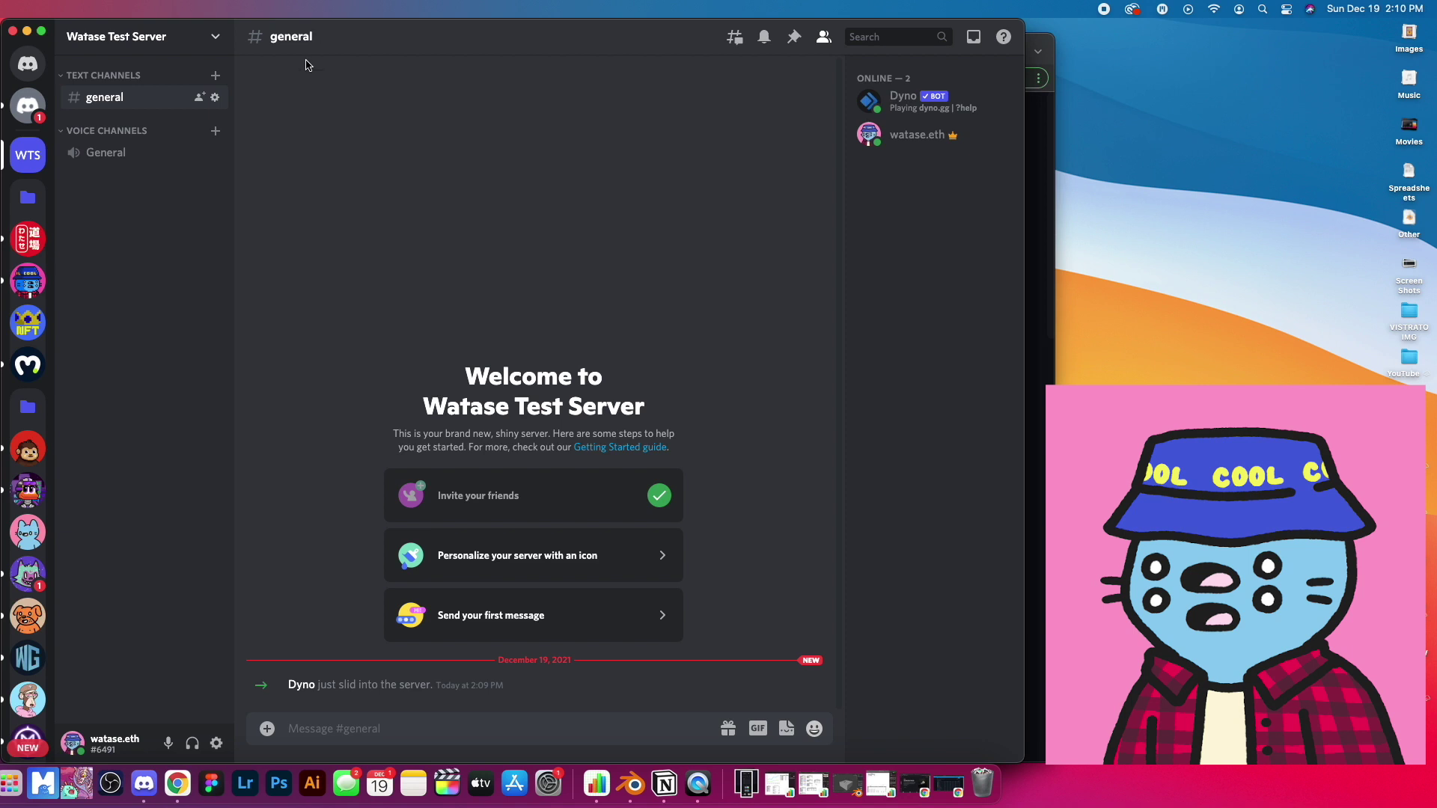
Create a verify text channel and move general below it
click(215, 78)
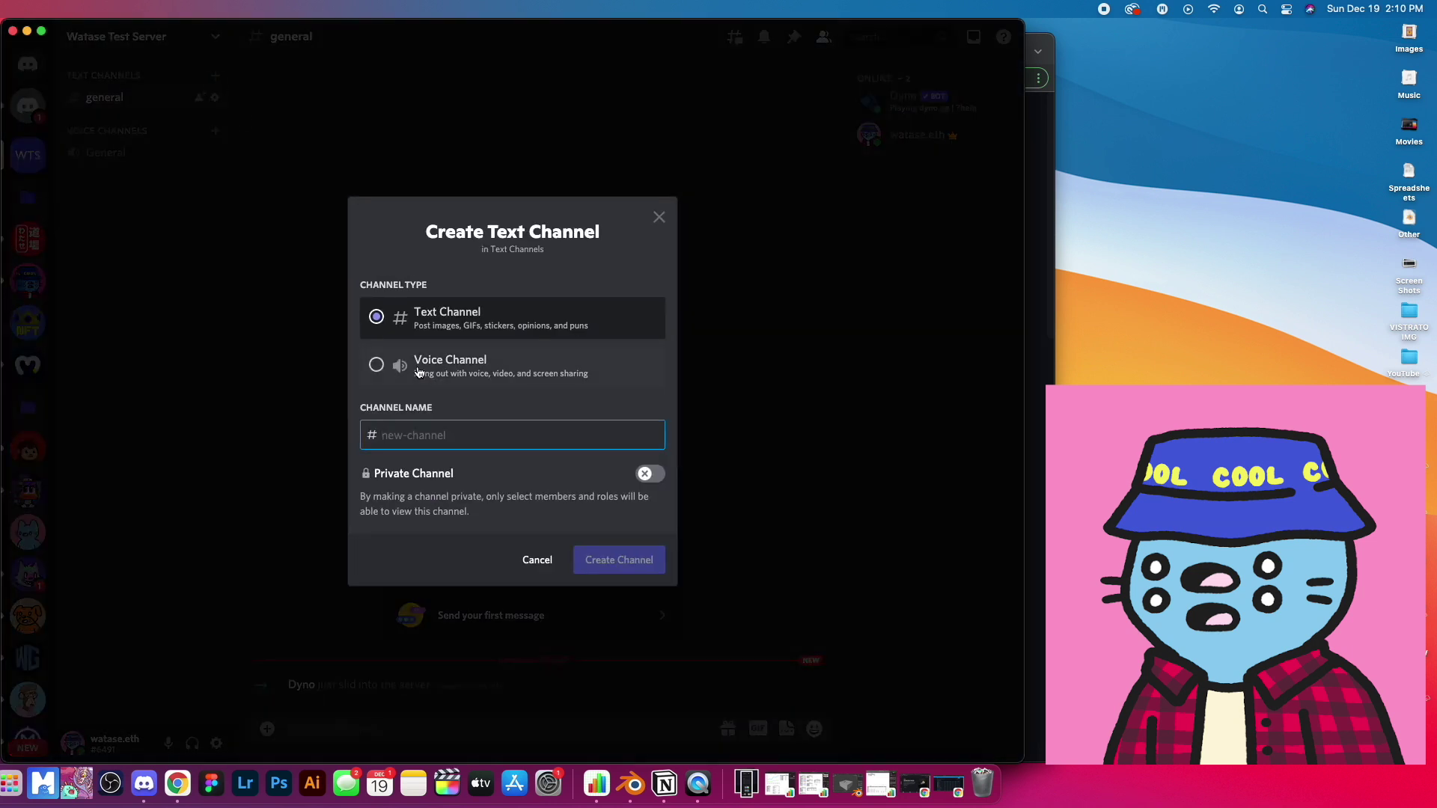
text(verify)
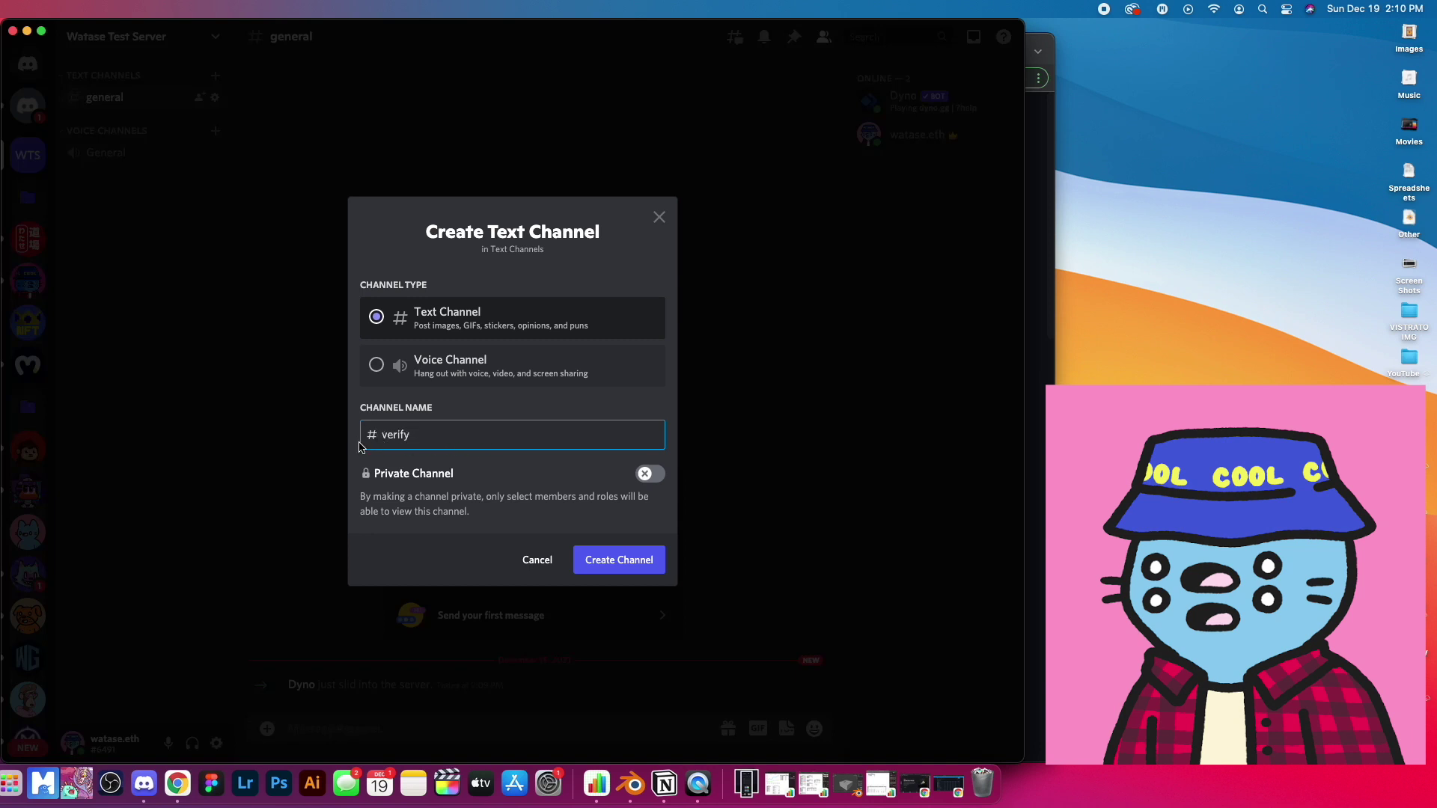
click(648, 565)
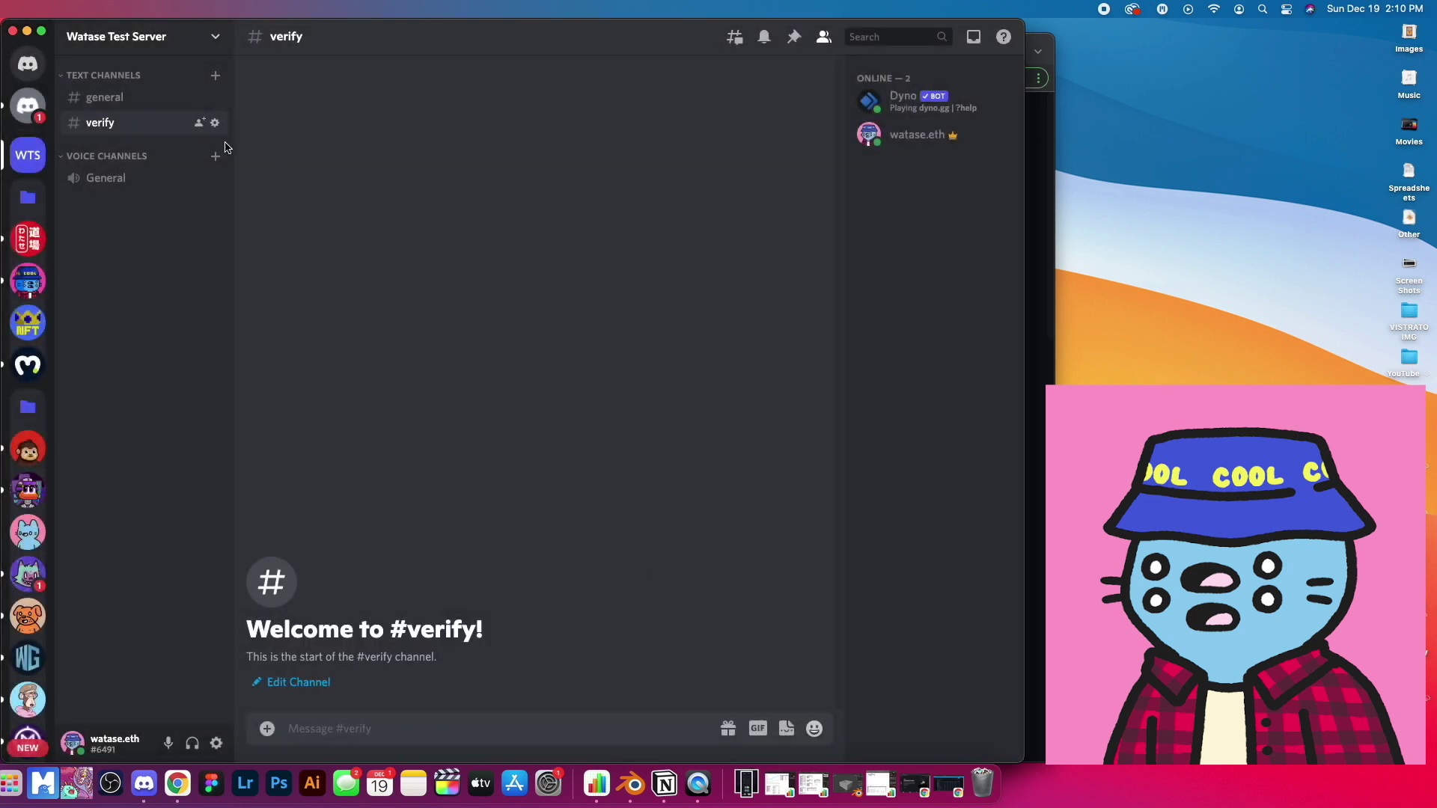
drag(141, 93, 150, 131)
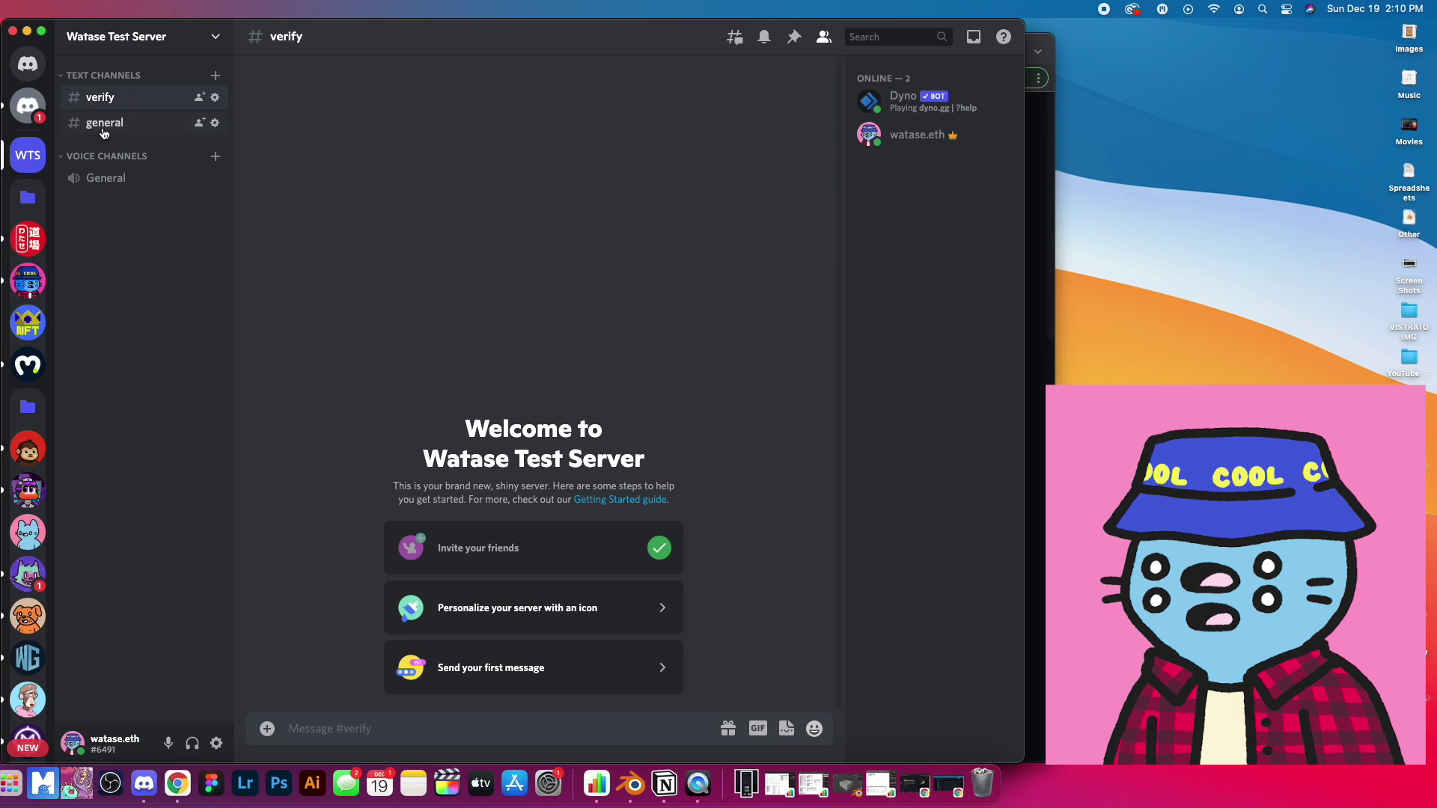
Create the test-1 and test-2 text channels
click(216, 75)
text(test1)
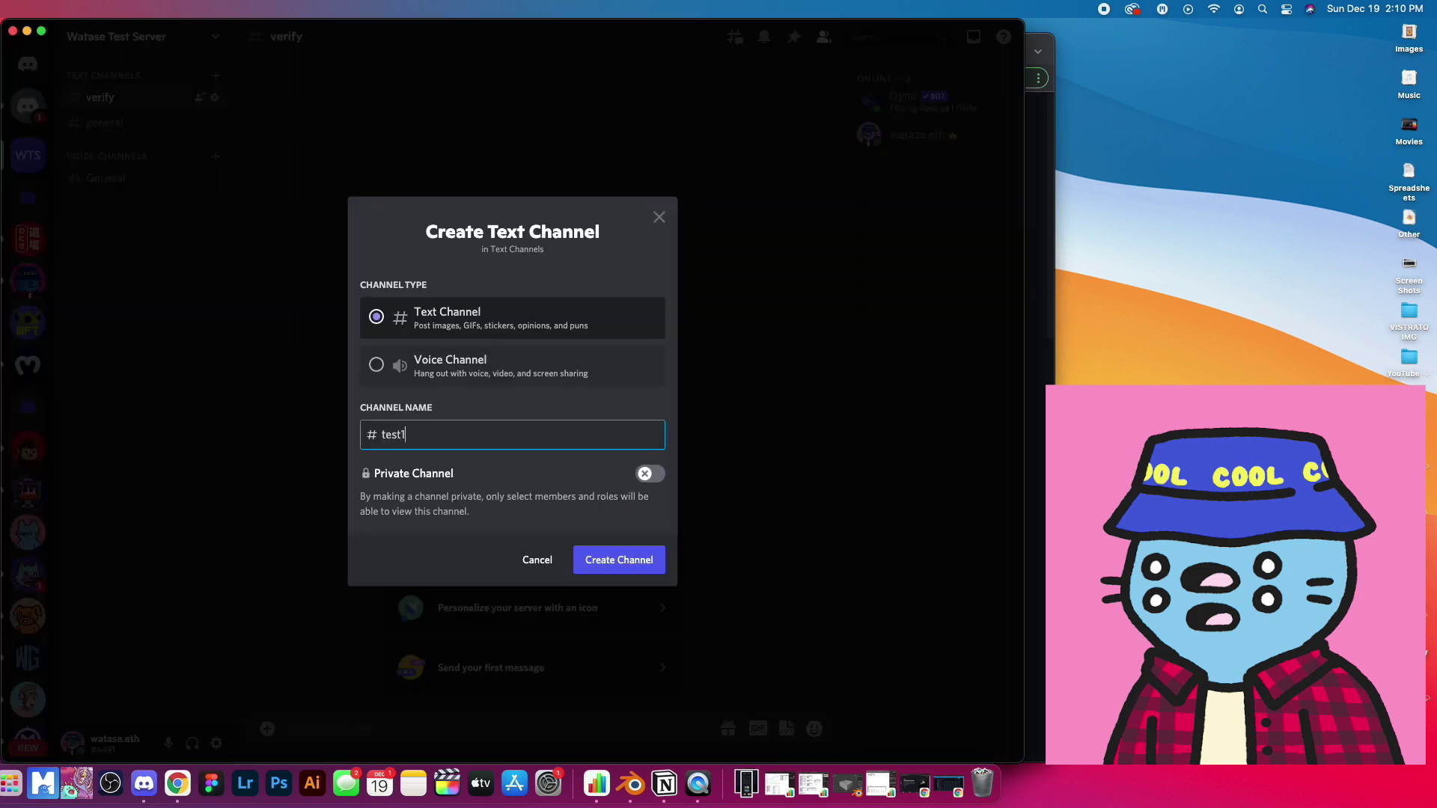
click(619, 560)
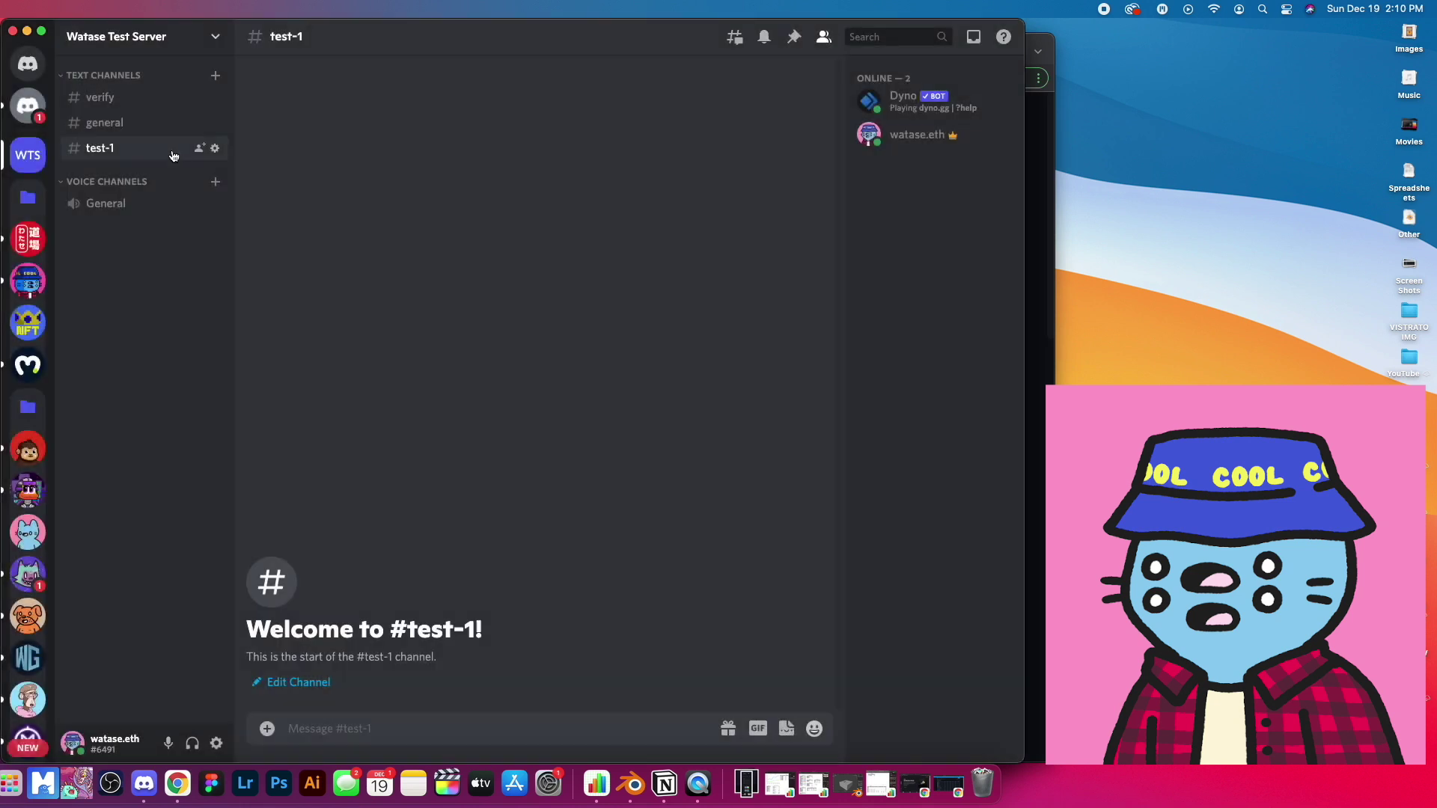
click(216, 75)
text(test-2)
click(619, 560)
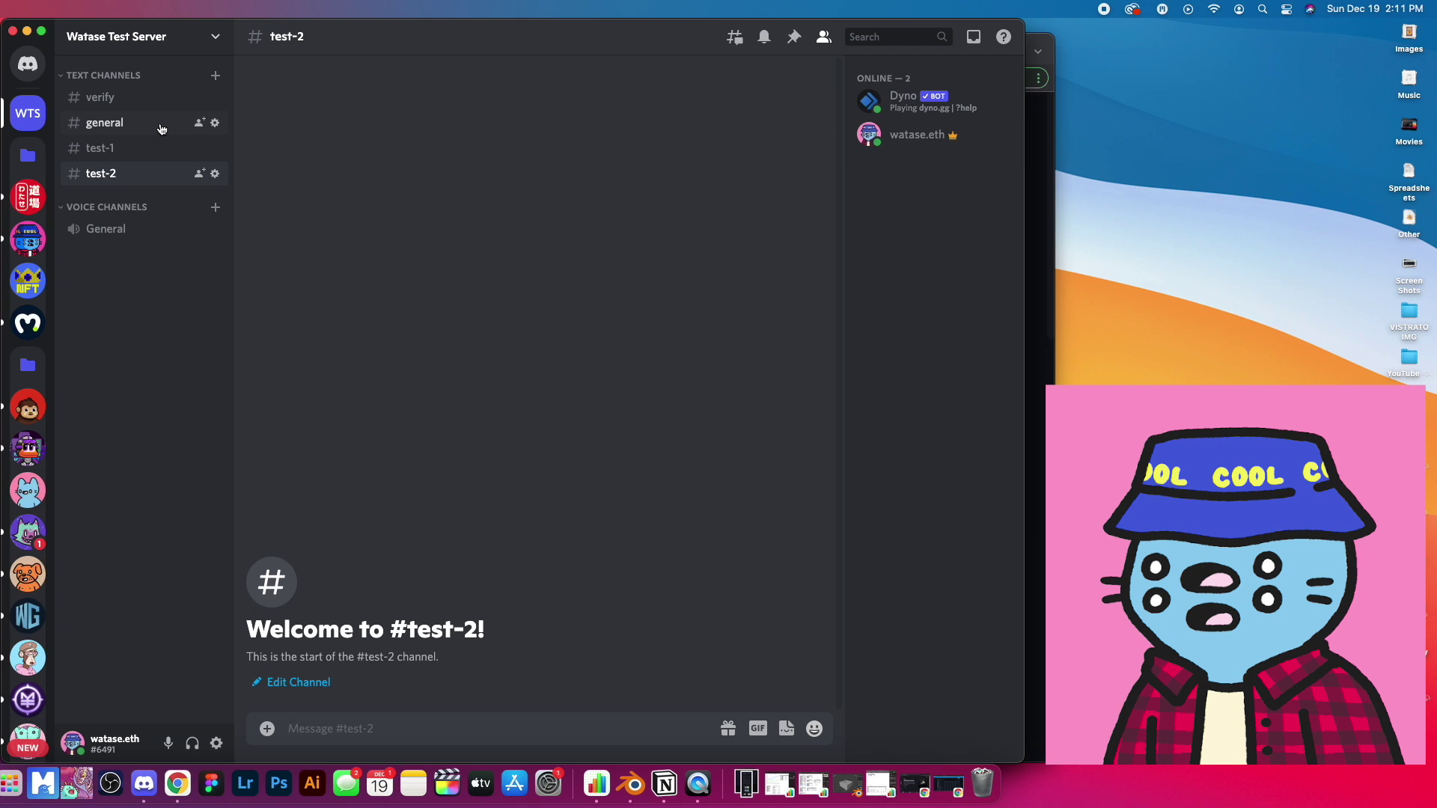
click(194, 36)
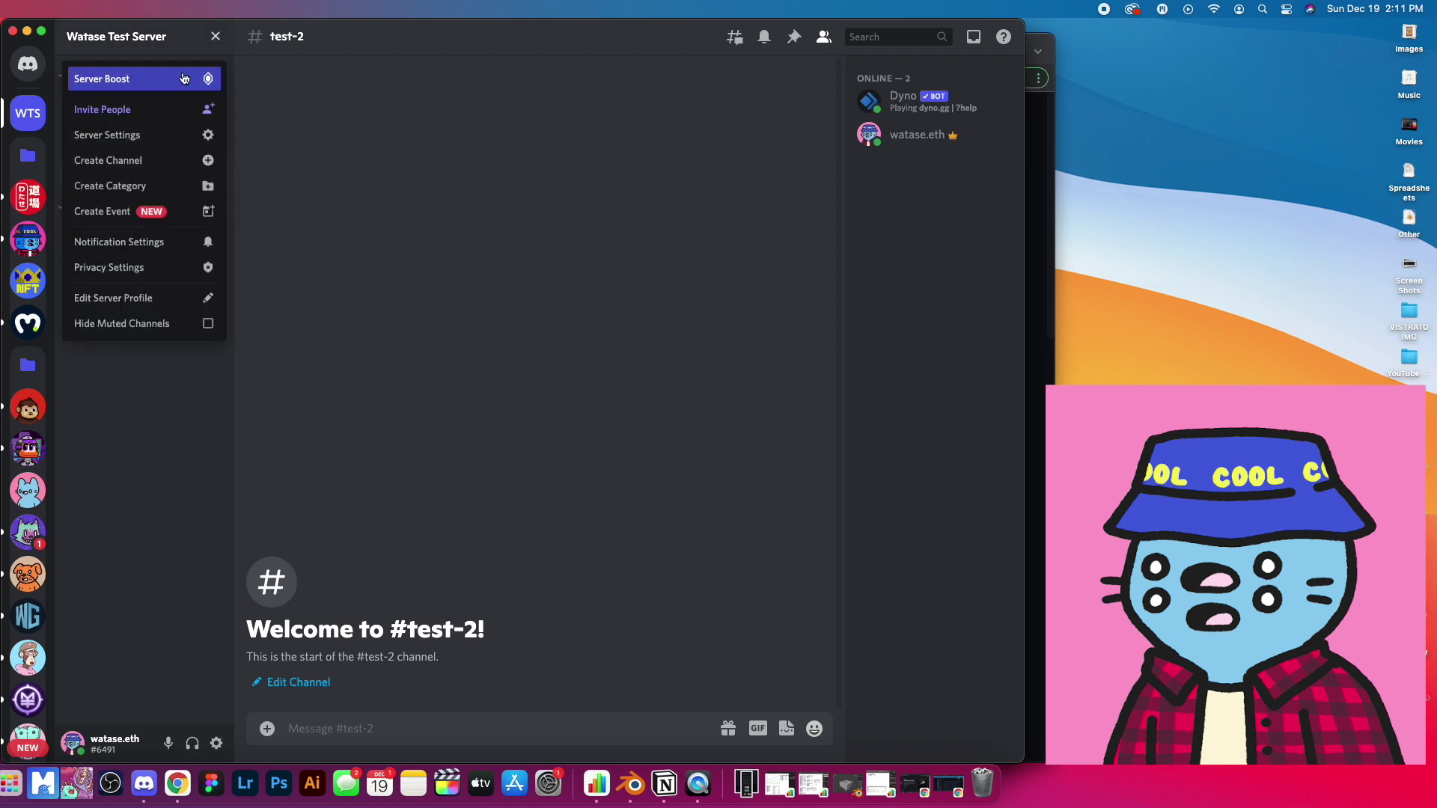
Create a new role in Server Settings > Roles and name it verified
click(191, 135)
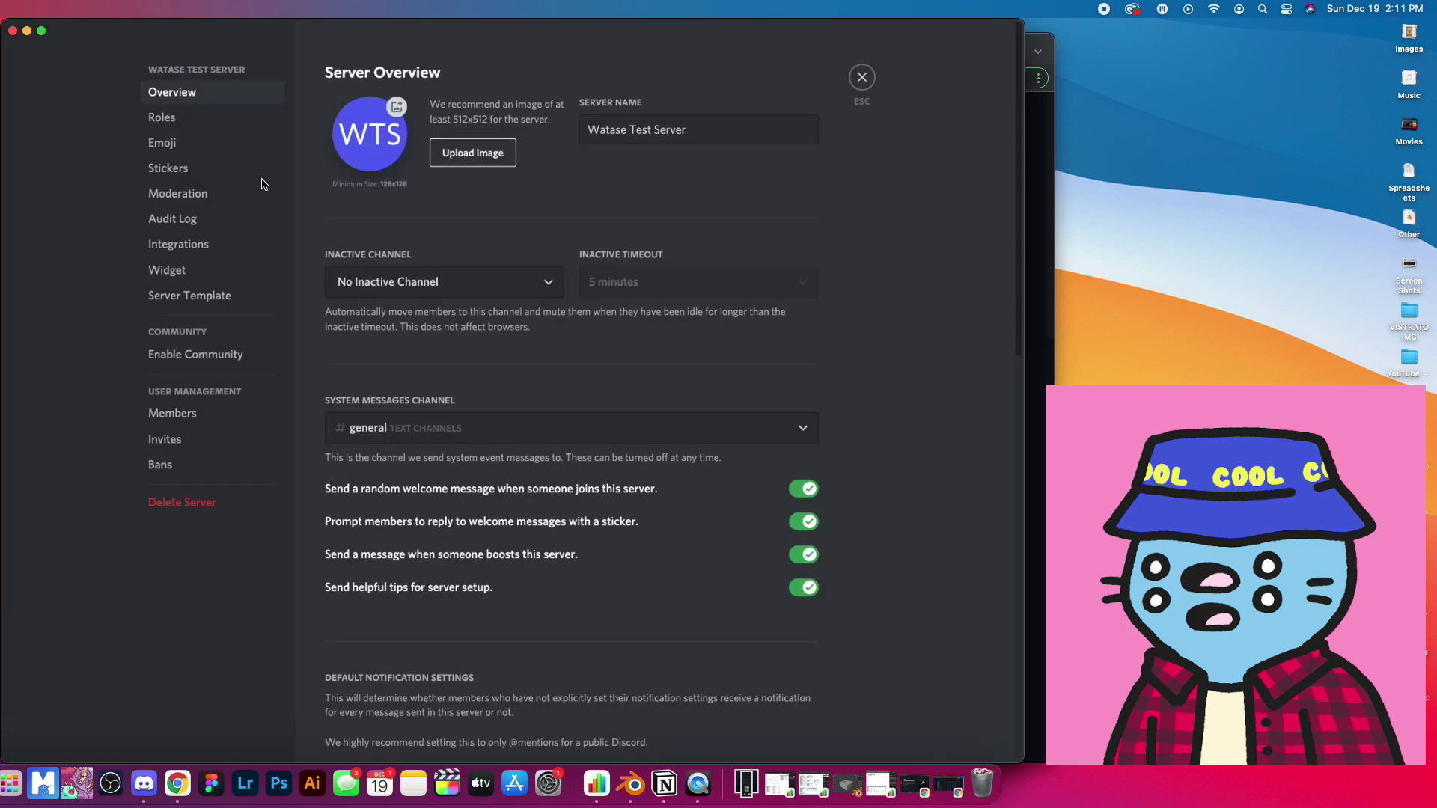
click(199, 125)
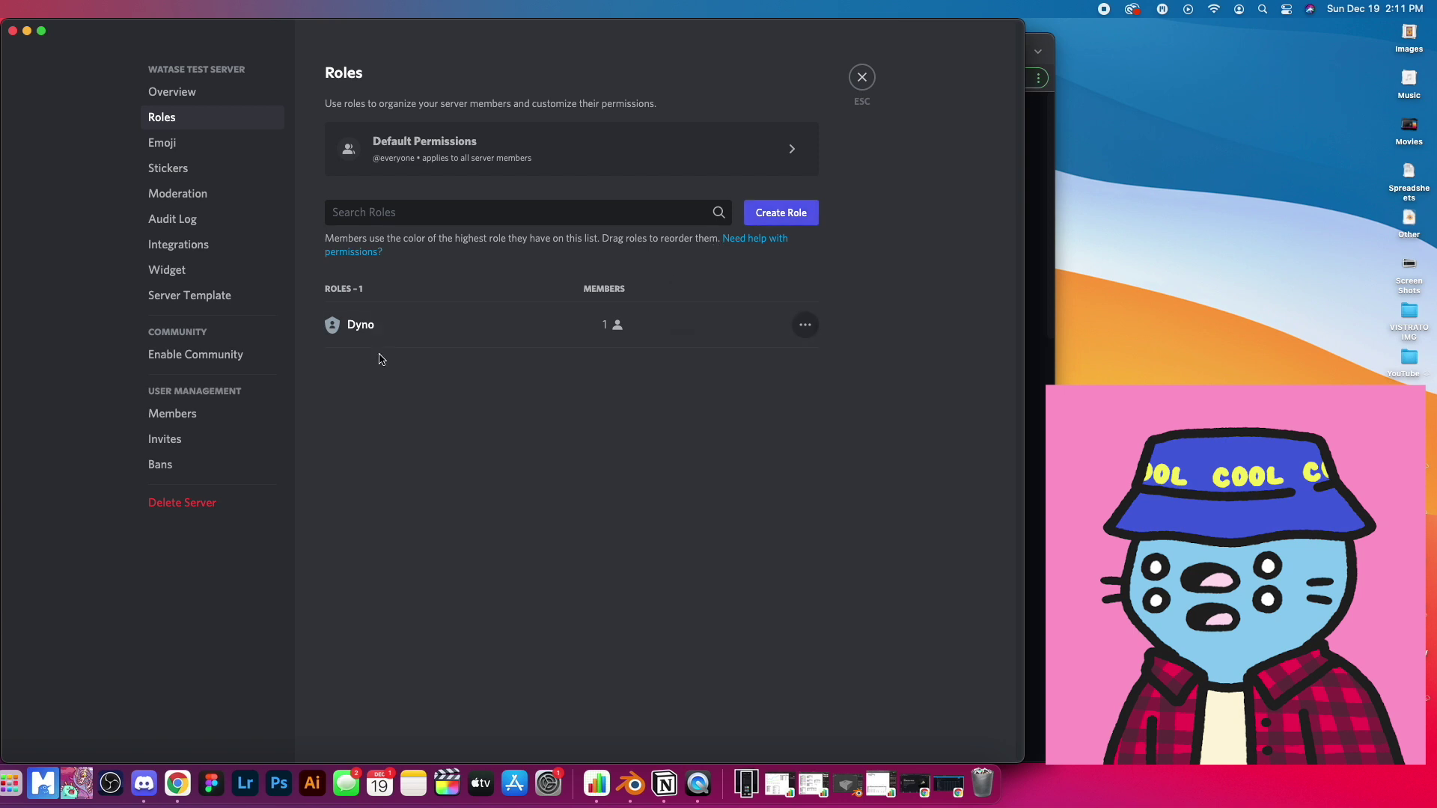
click(780, 212)
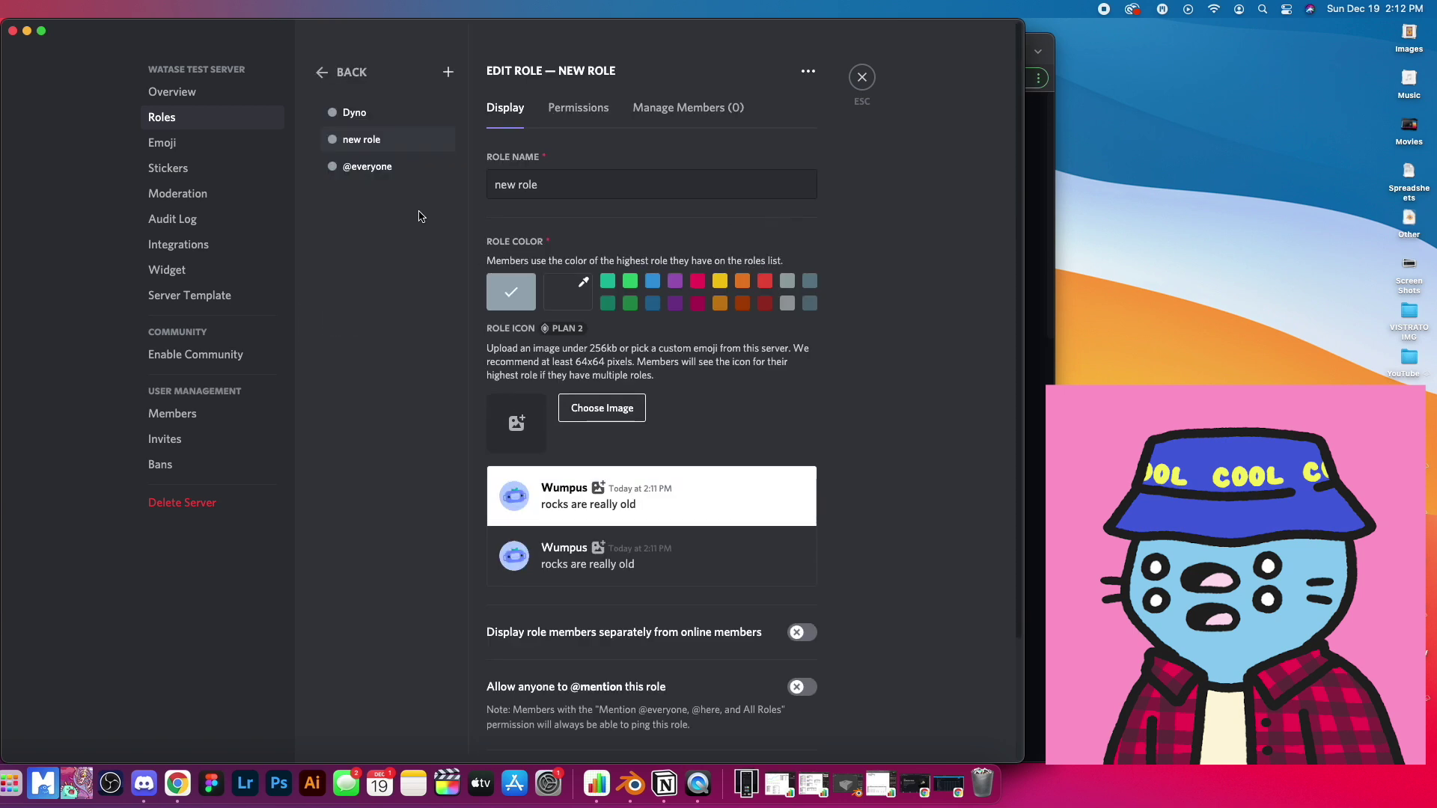
click(614, 191)
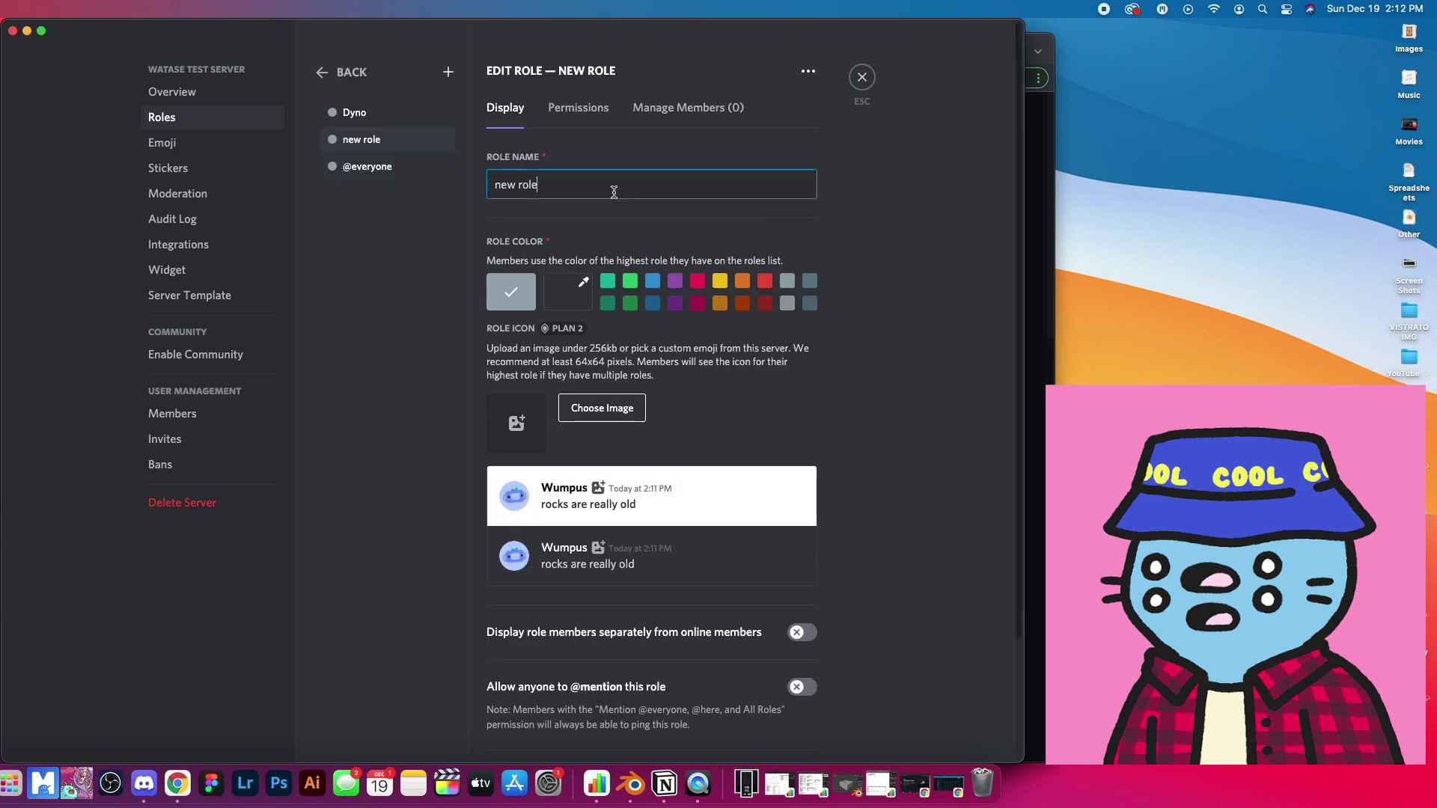
key(super+a)
text(ver)
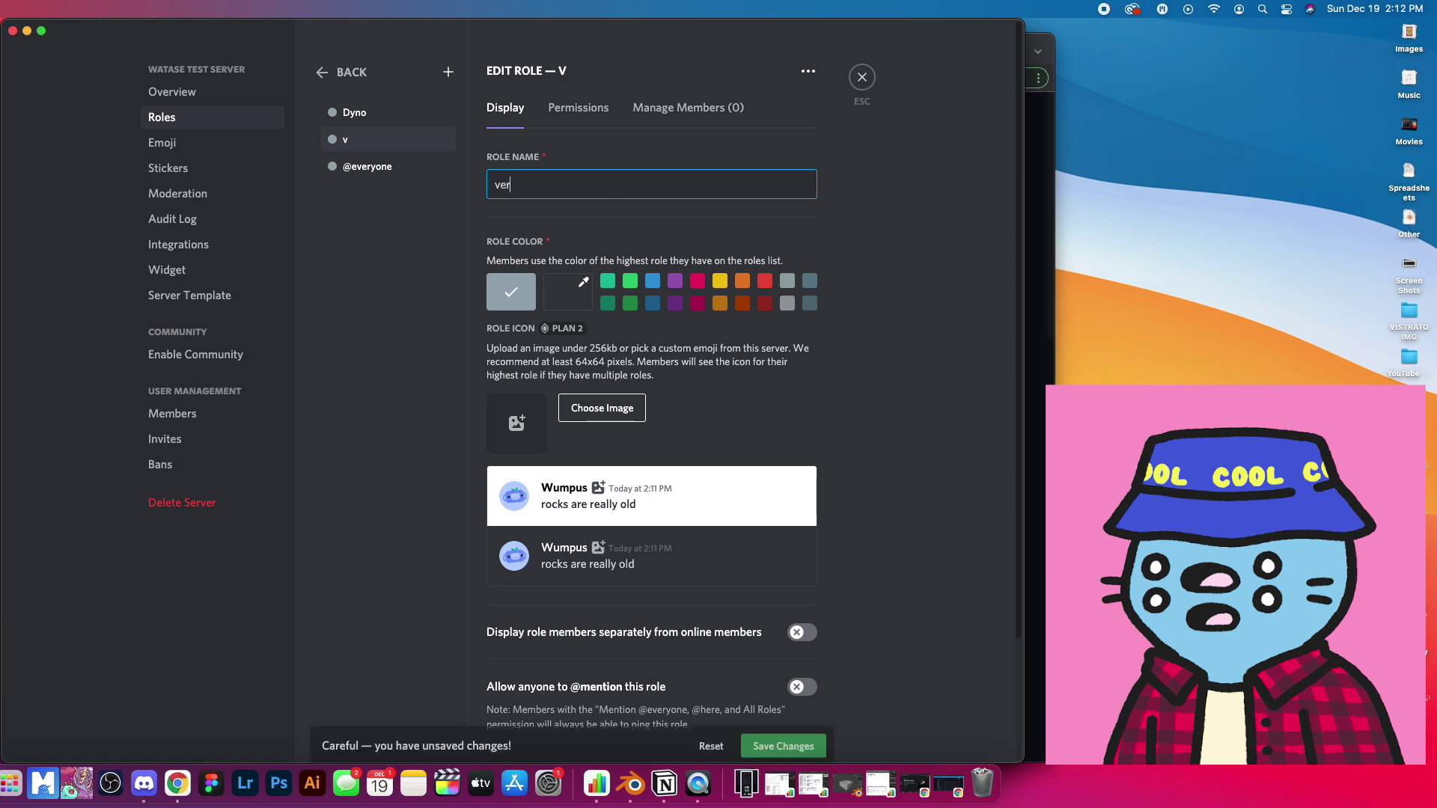
text(ify)
key(BackSpace)
key(BackSpace)
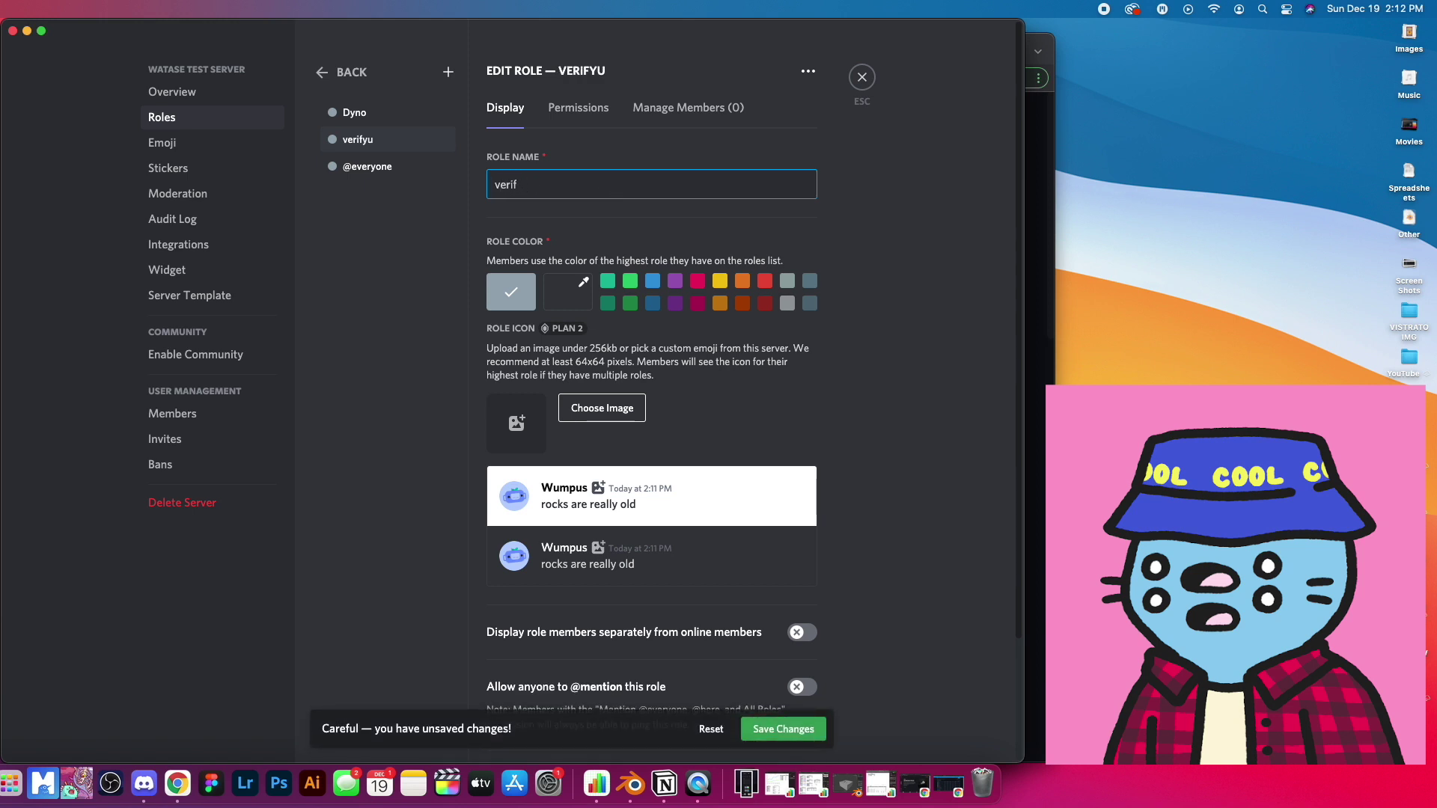
text(fo)
key(BackSpace)
text(ied)
Make the role green, capitalise its name to Verified, and save it
click(630, 280)
click(502, 184)
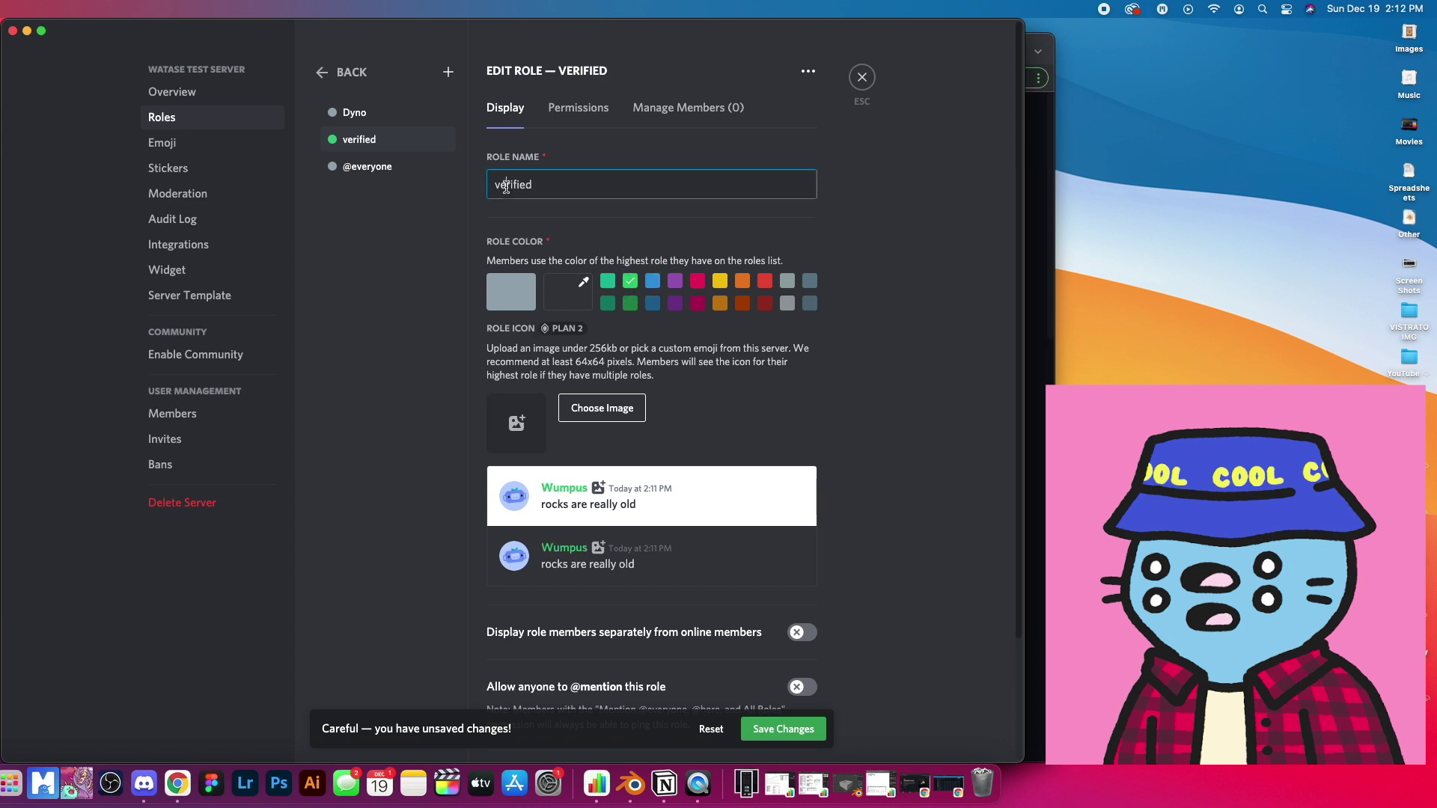
key(BackSpace)
text(V)
click(506, 194)
scroll(795, 499, down, 4)
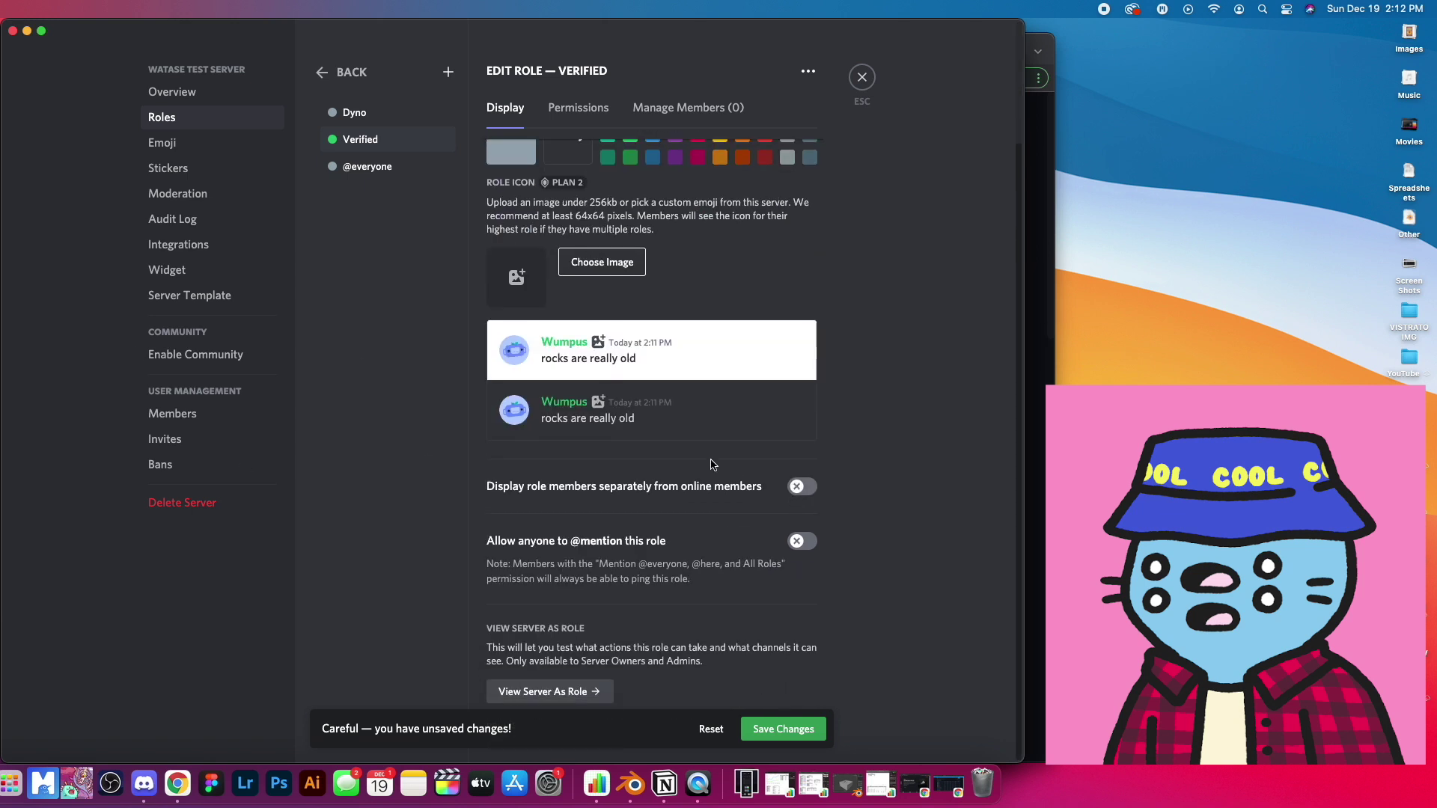
click(782, 729)
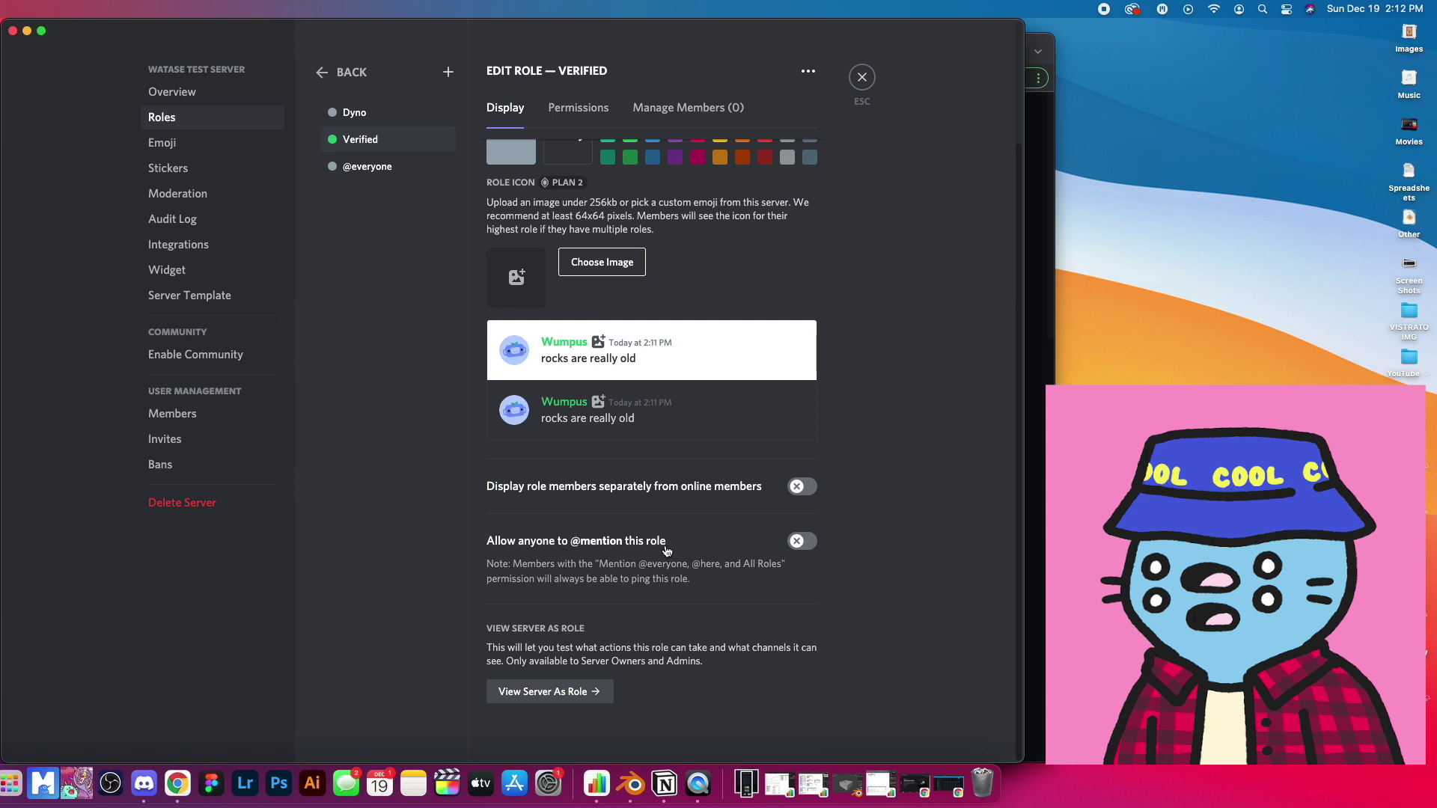
scroll(610, 467, up, 3)
Toggle off Verified's nickname, messaging, private thread, embed, attachment, reaction and external emoji permissions
click(554, 116)
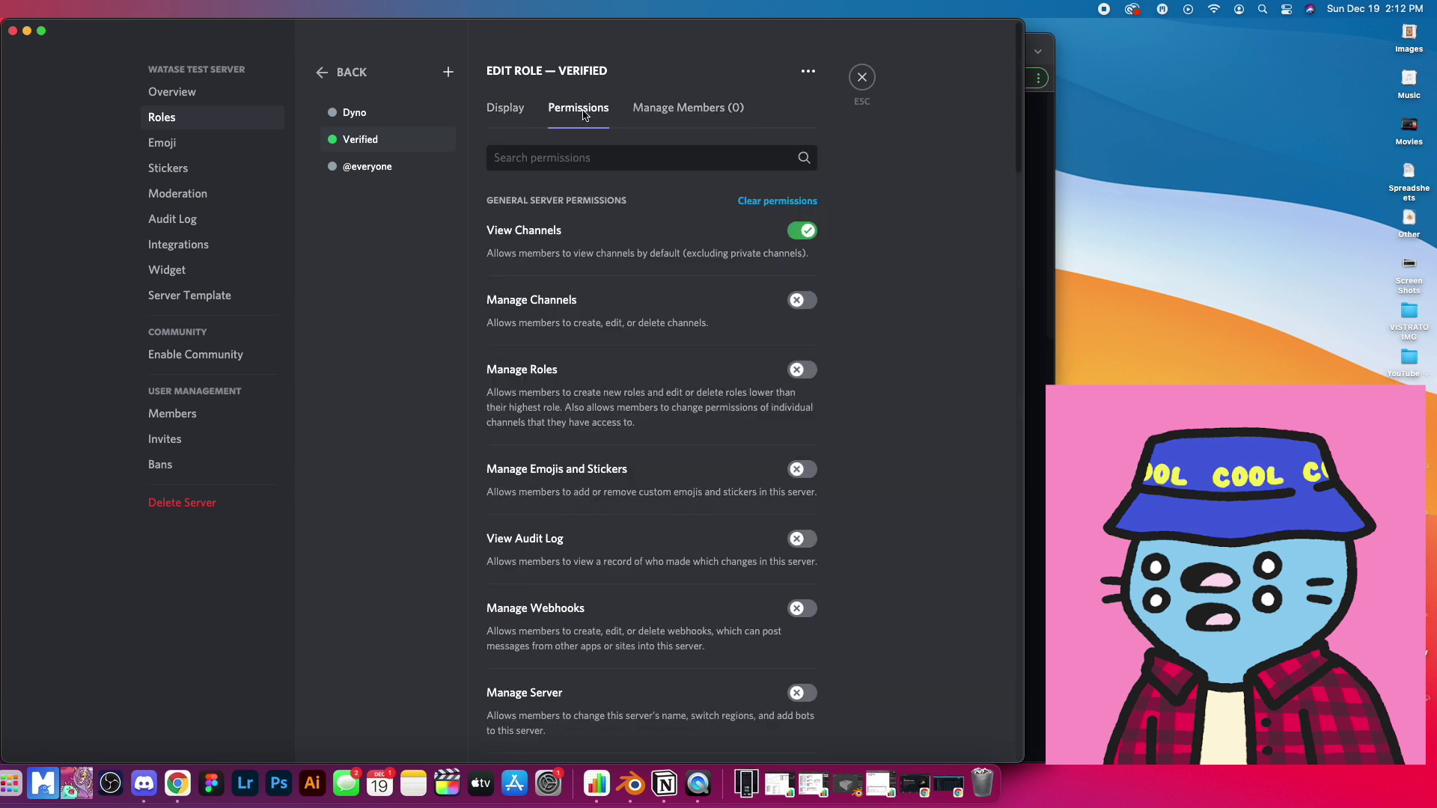
scroll(794, 374, down, 10)
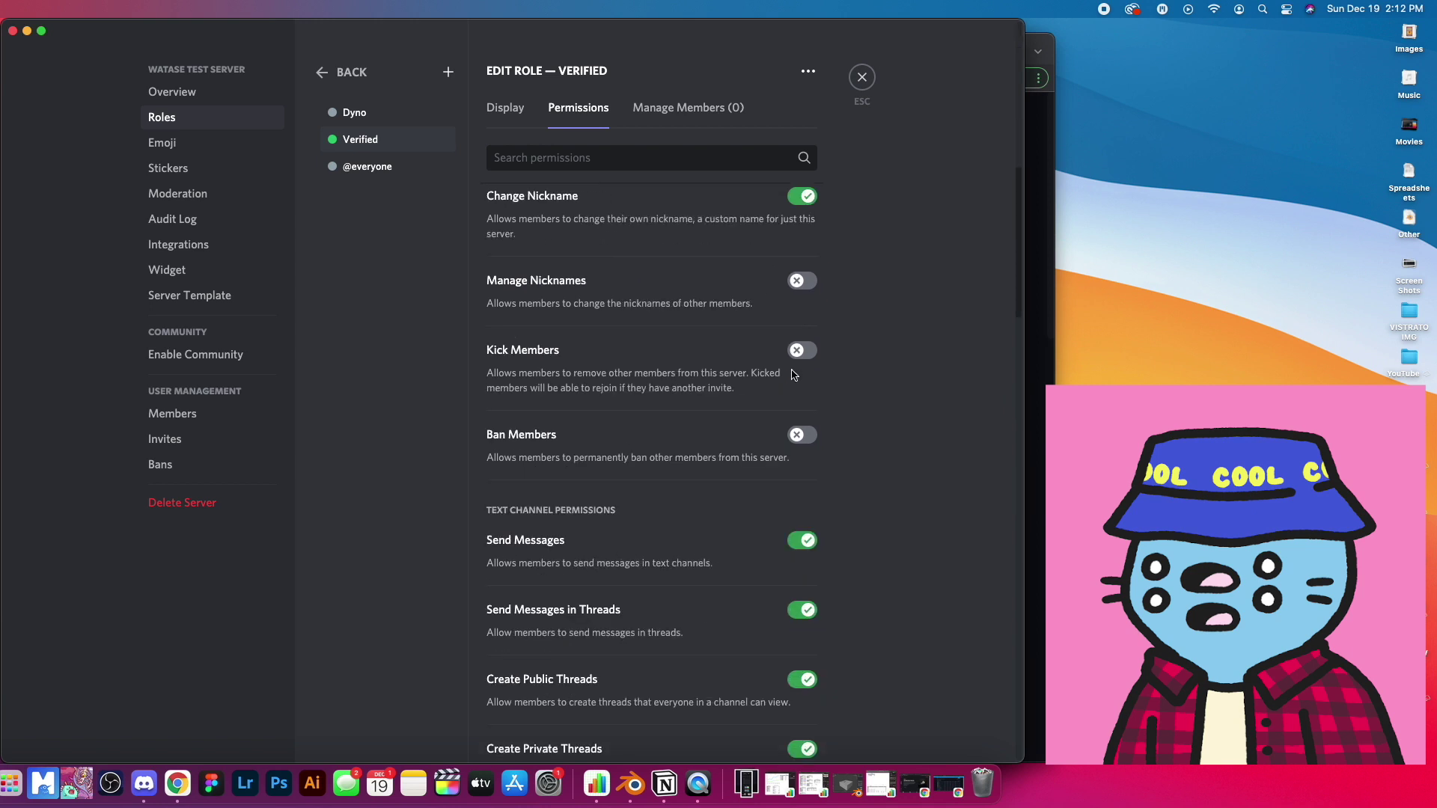
scroll(793, 374, up, 1)
click(803, 241)
click(802, 587)
scroll(813, 651, down, 8)
click(806, 211)
click(805, 278)
click(806, 362)
click(807, 432)
click(808, 532)
Disable Create Invite and enable Send Messages and Read Message History for Verified
scroll(748, 449, up, 10)
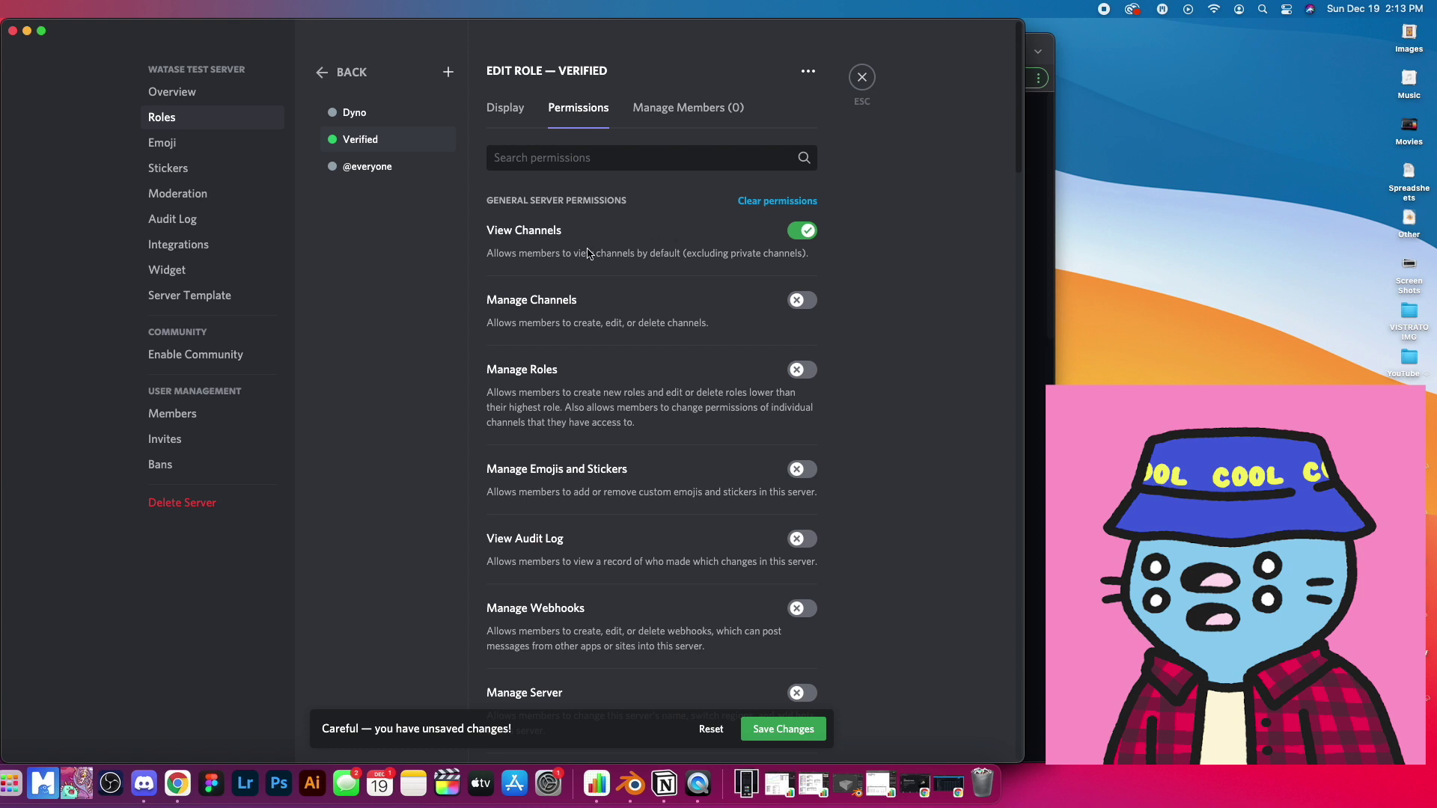
scroll(738, 430, down, 4)
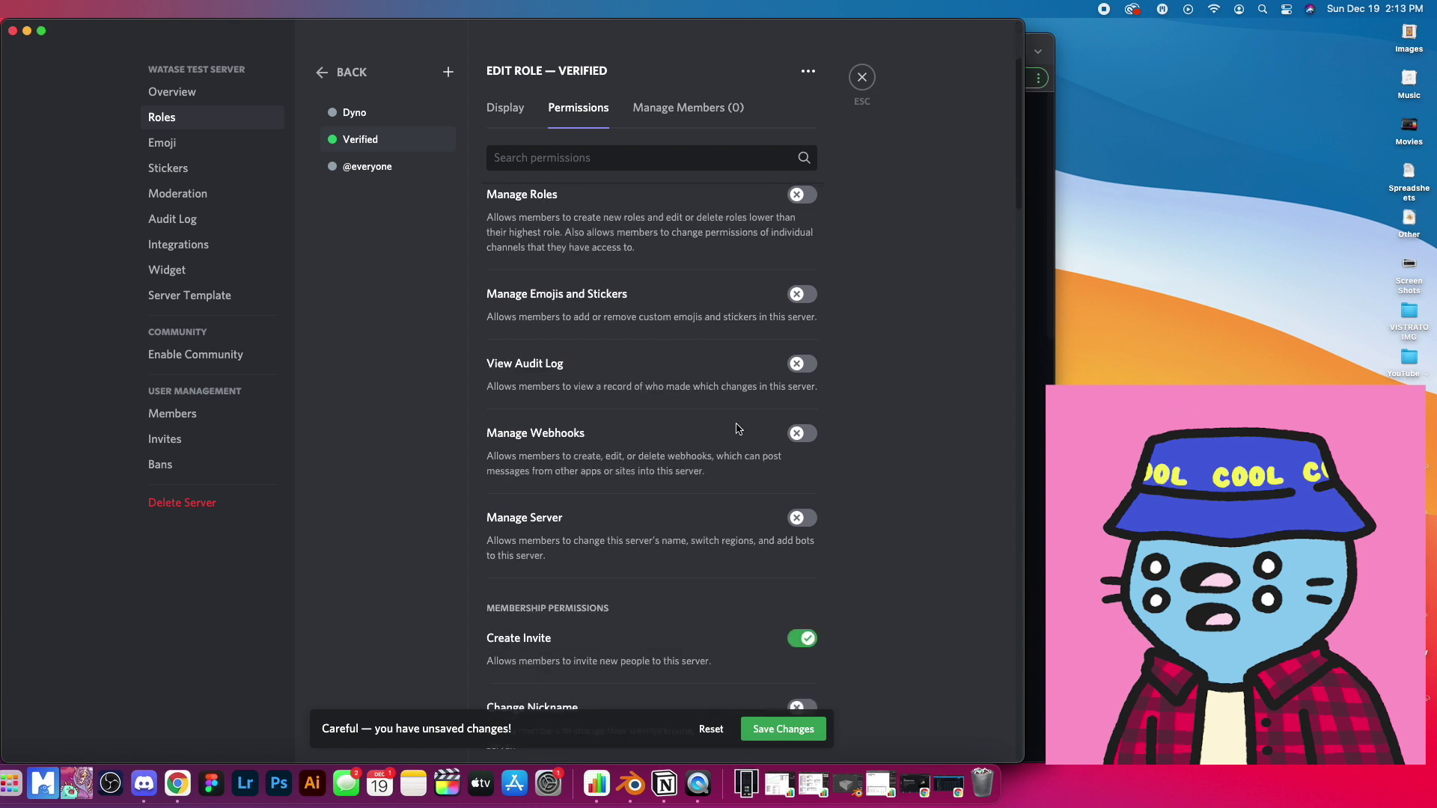
scroll(748, 432, down, 1)
scroll(784, 468, down, 1)
click(806, 502)
scroll(808, 487, down, 5)
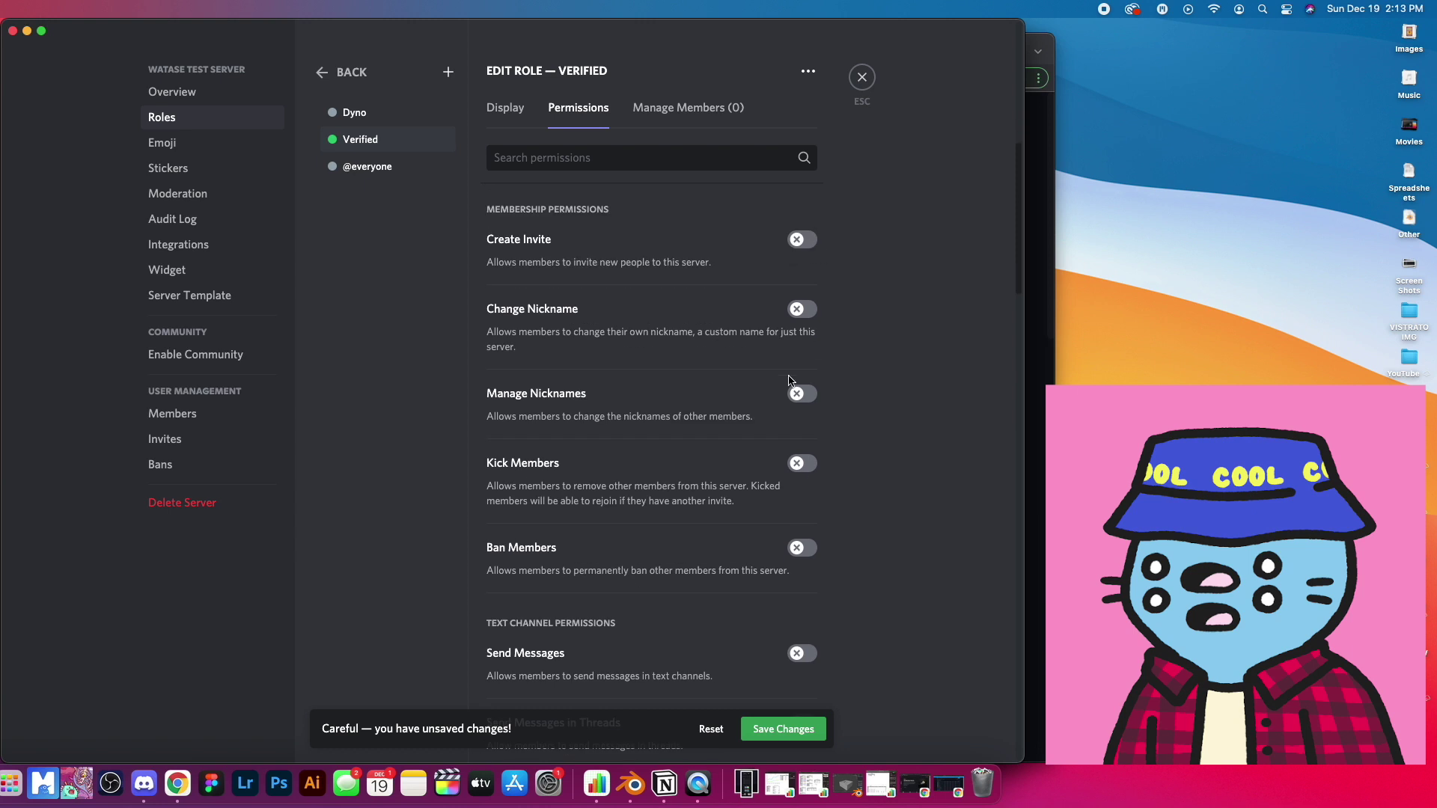
scroll(789, 380, down, 4)
click(804, 529)
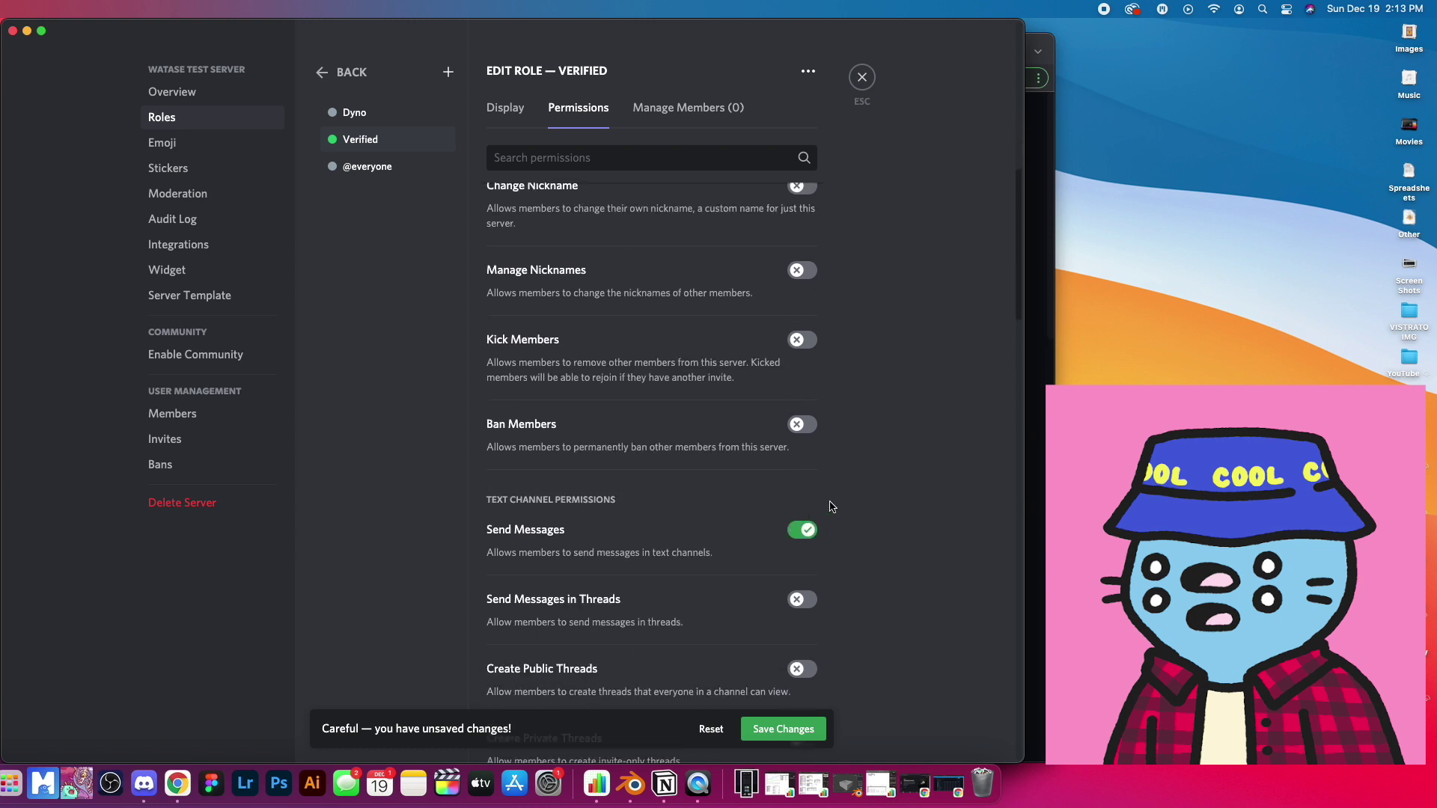
scroll(783, 442, down, 5)
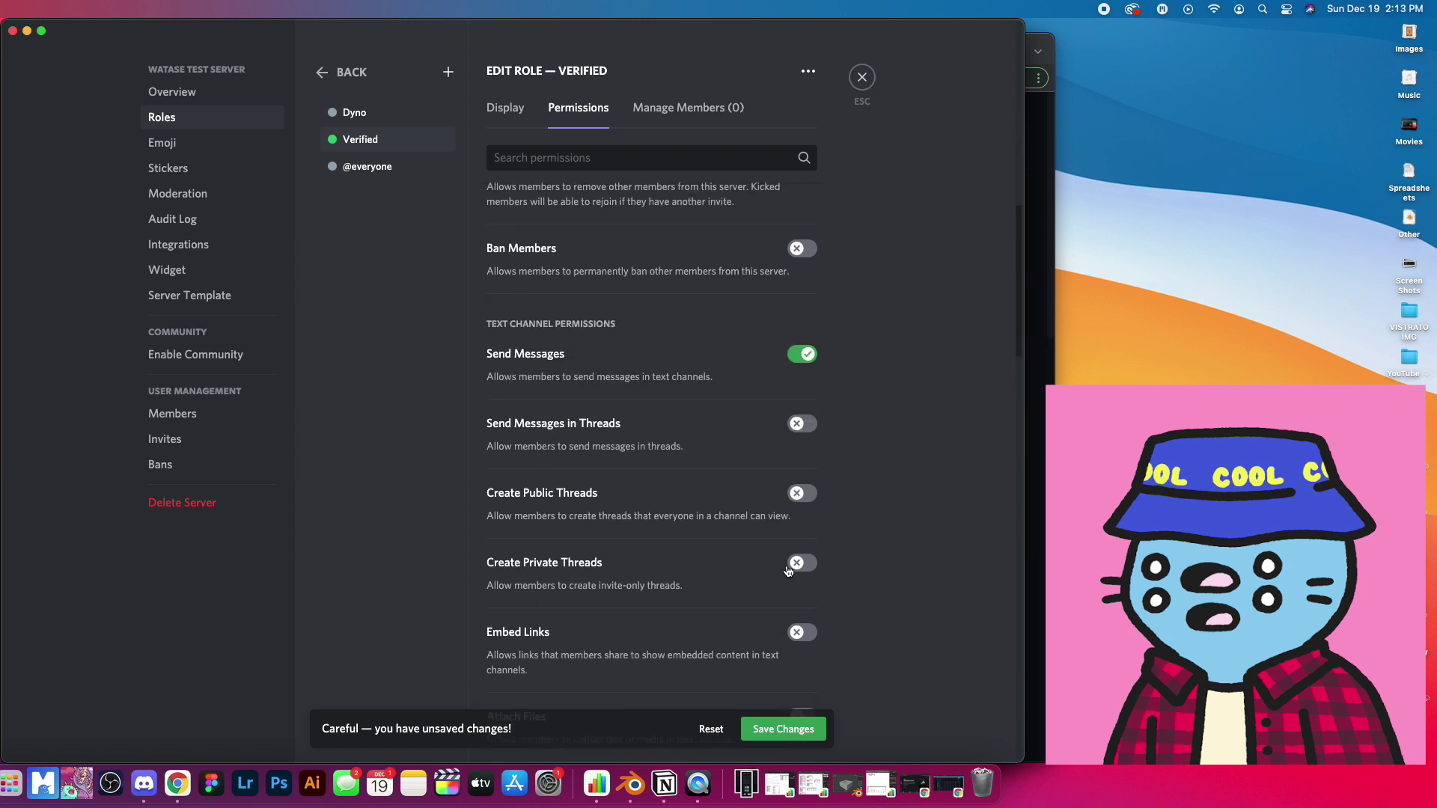
scroll(793, 568, down, 14)
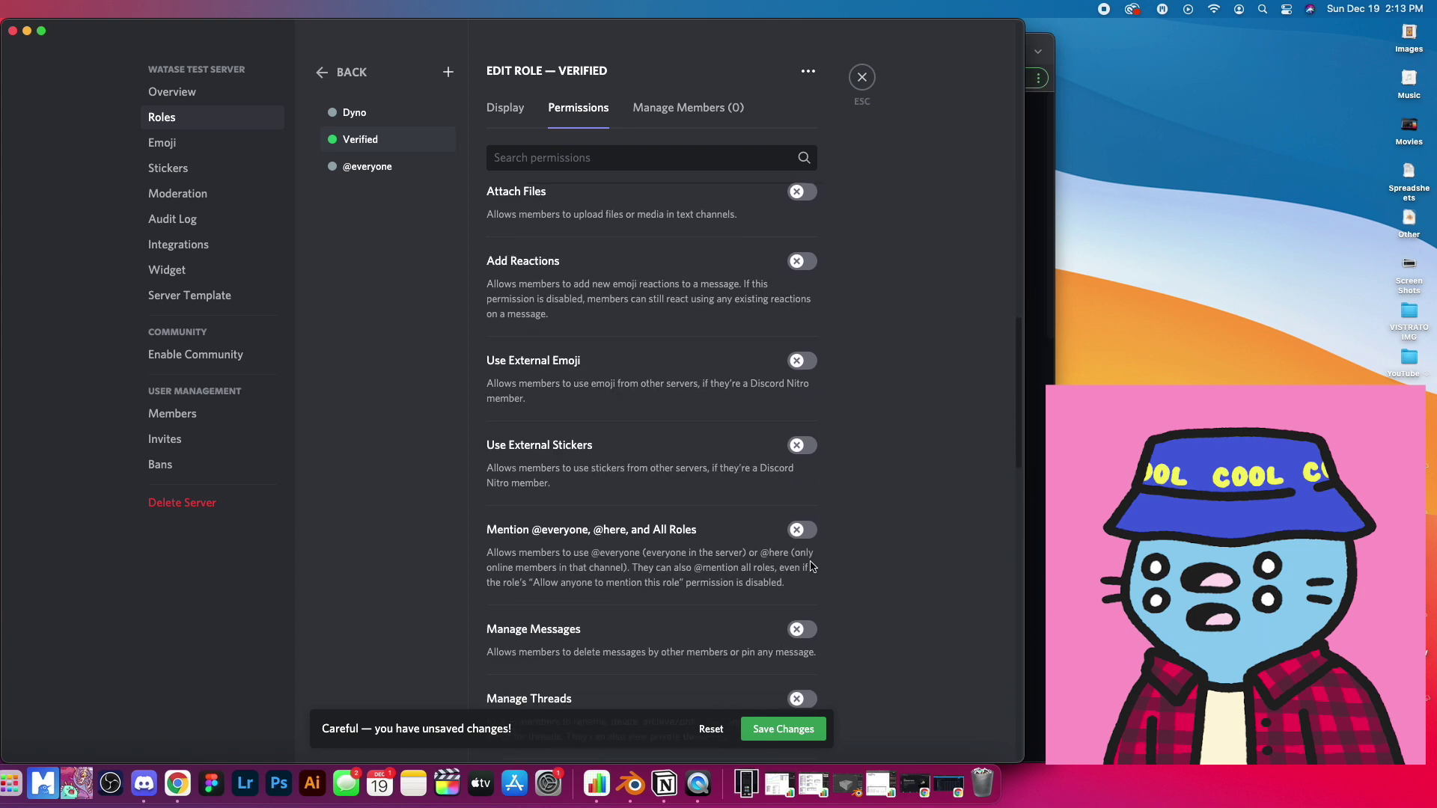
scroll(801, 558, down, 6)
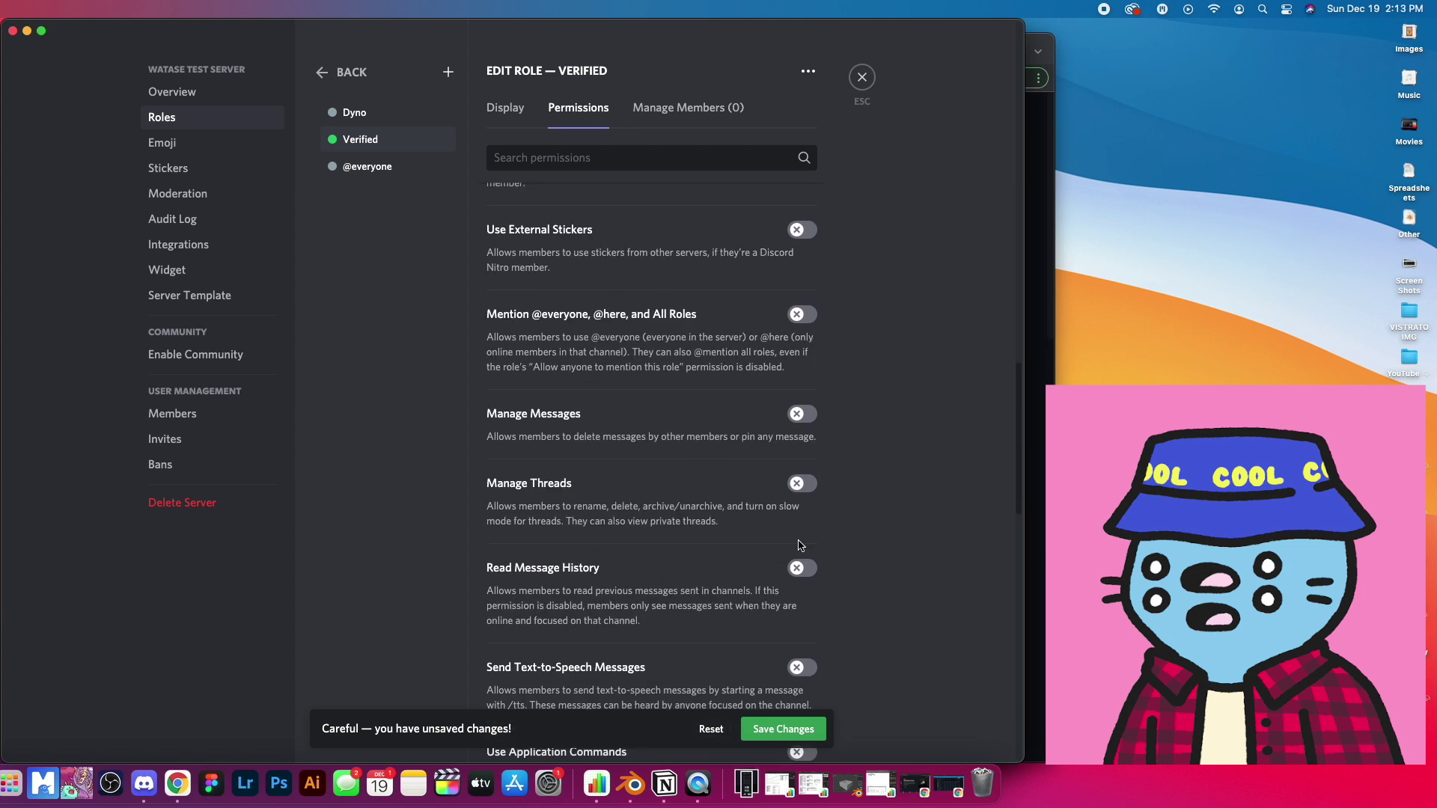
click(793, 566)
Enable Use External Emoji, Add Reactions and Change Nickname for Verified, then save
scroll(726, 475, up, 1)
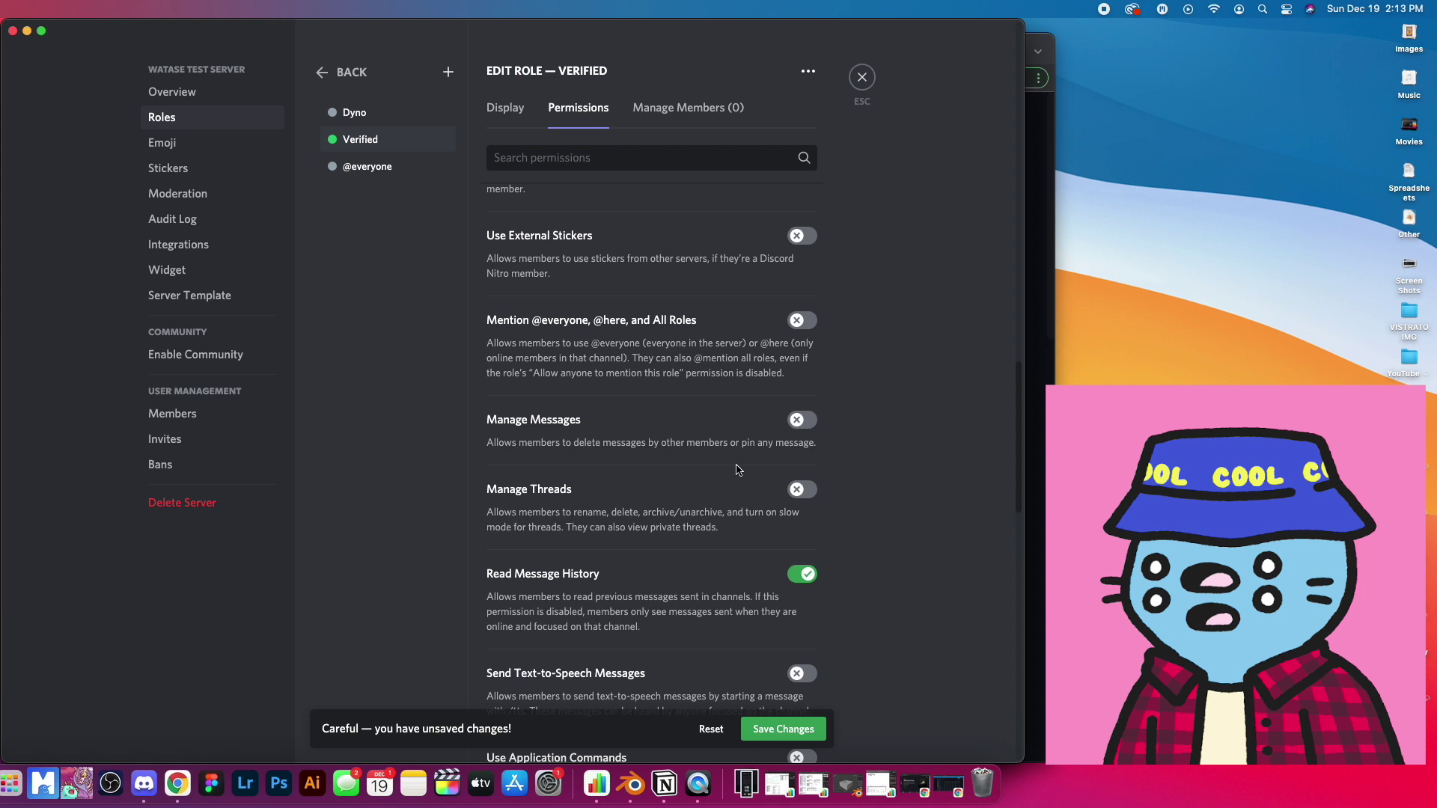
scroll(728, 471, up, 4)
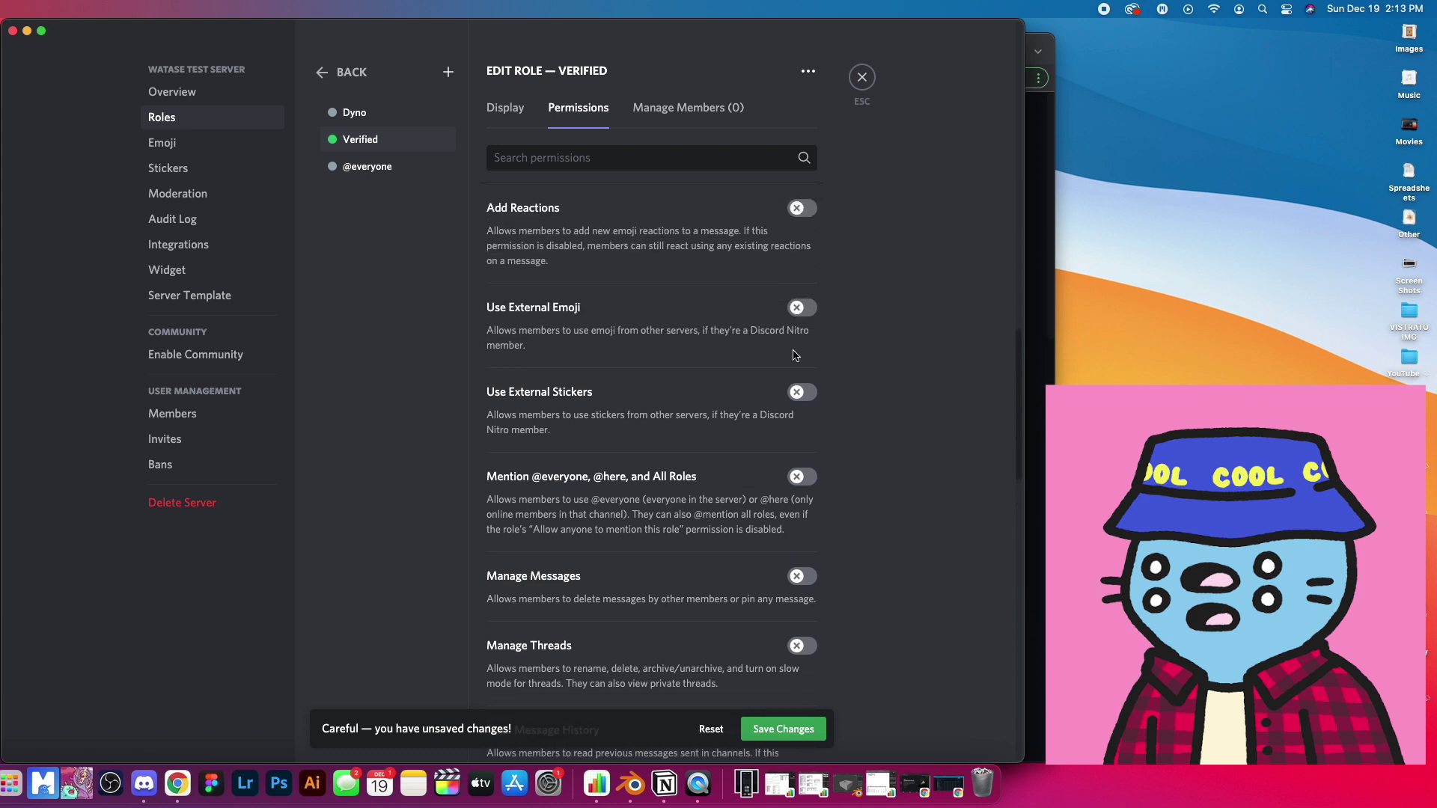
click(799, 312)
click(803, 216)
scroll(796, 422, up, 10)
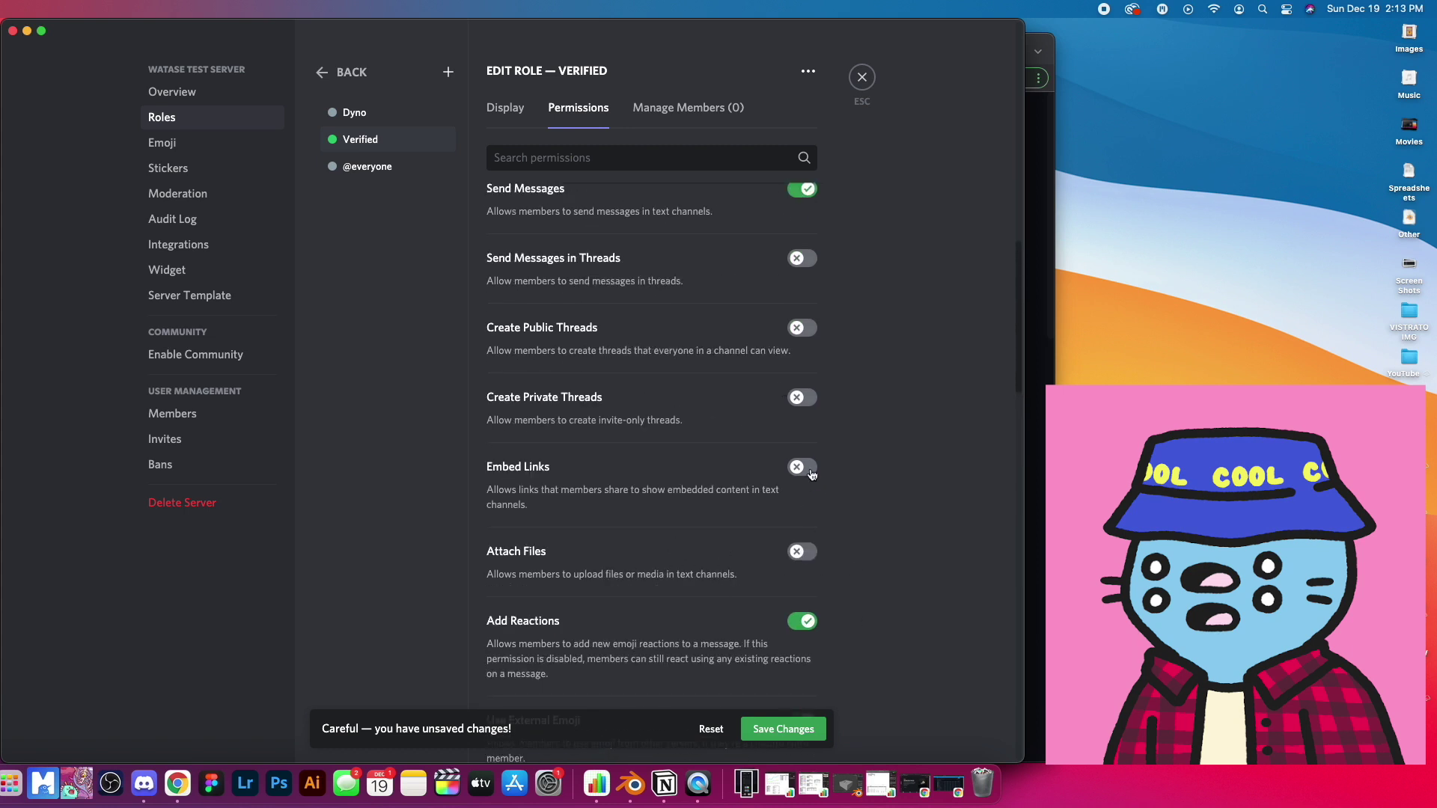
scroll(729, 258, up, 3)
scroll(739, 348, up, 8)
scroll(739, 347, up, 3)
click(802, 323)
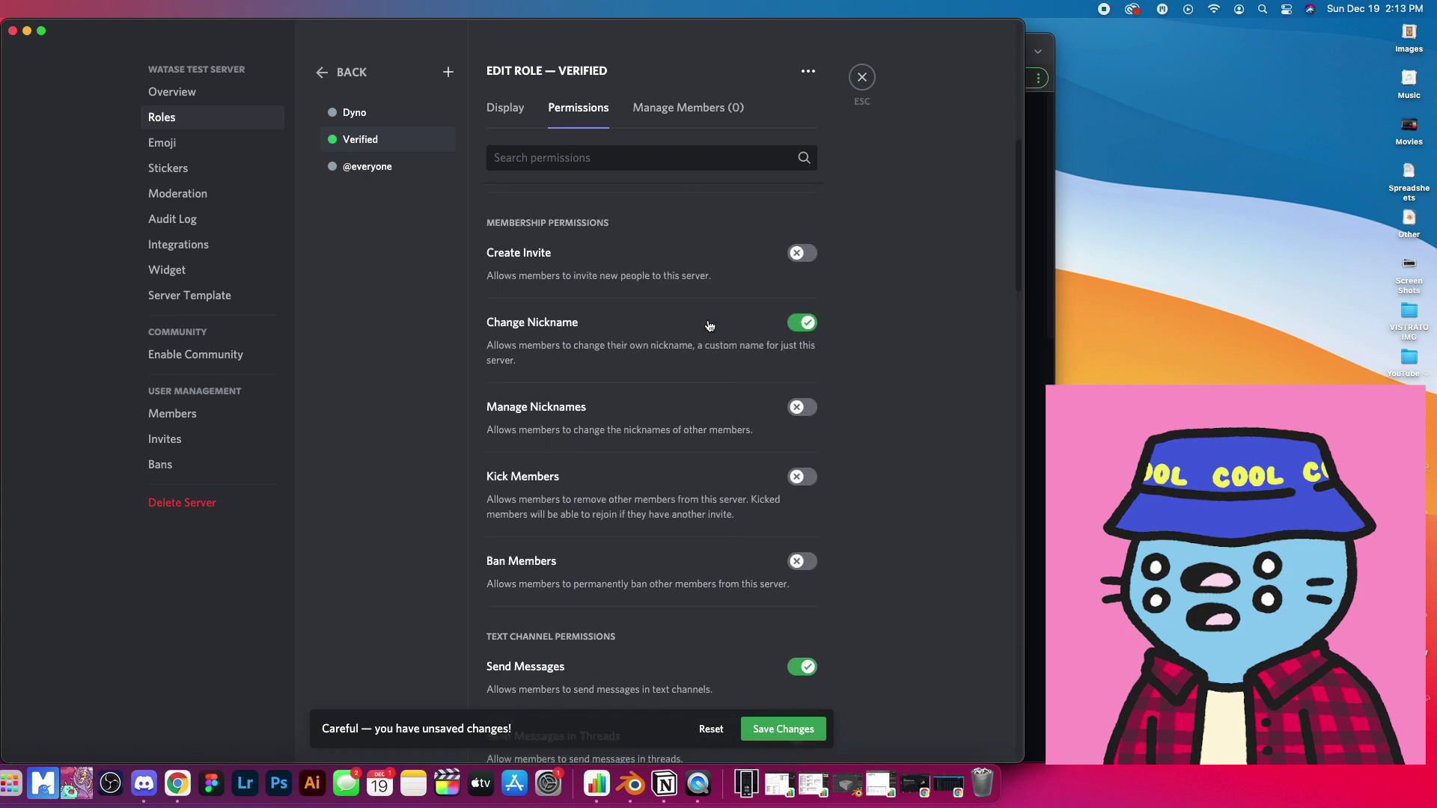
scroll(801, 352, up, 6)
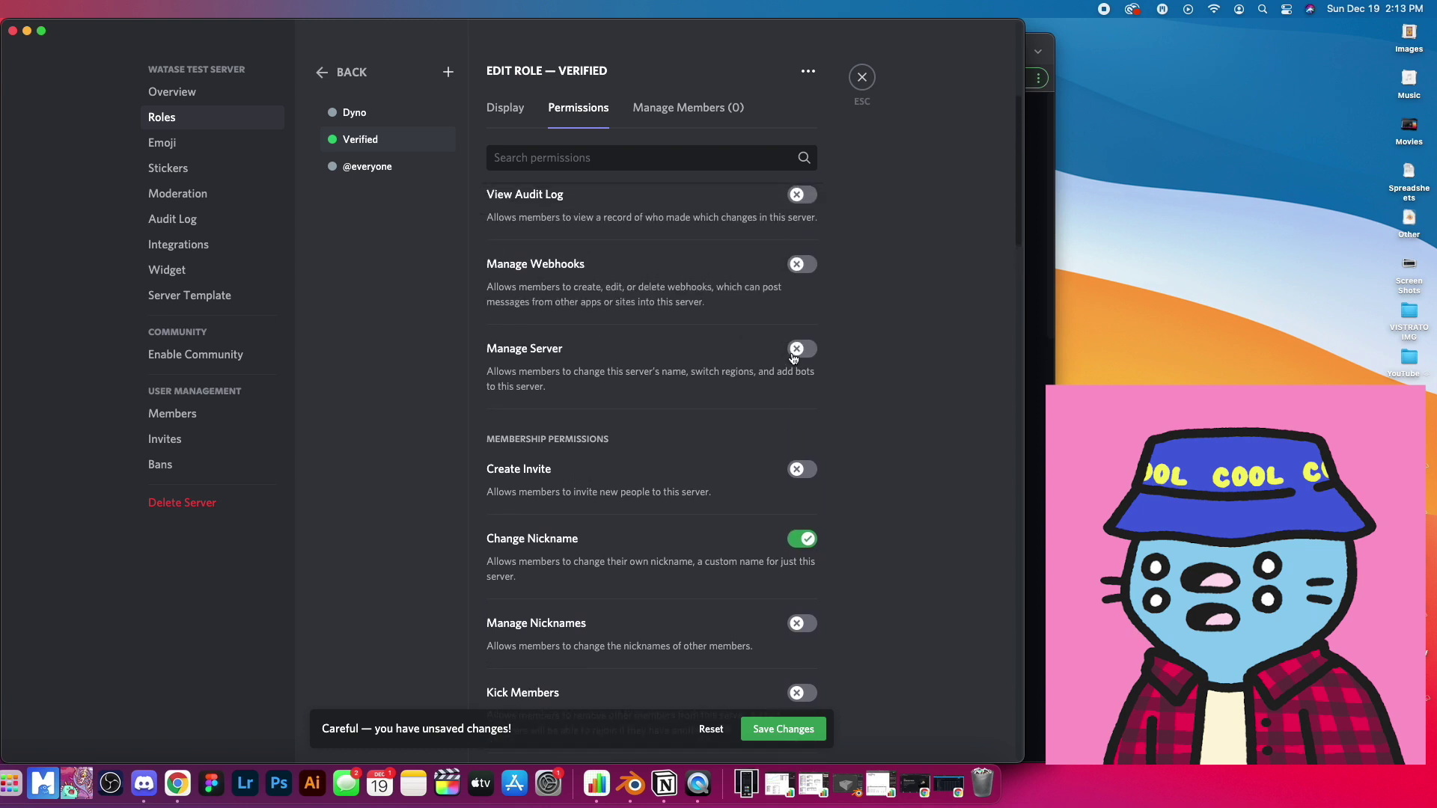
scroll(792, 358, up, 10)
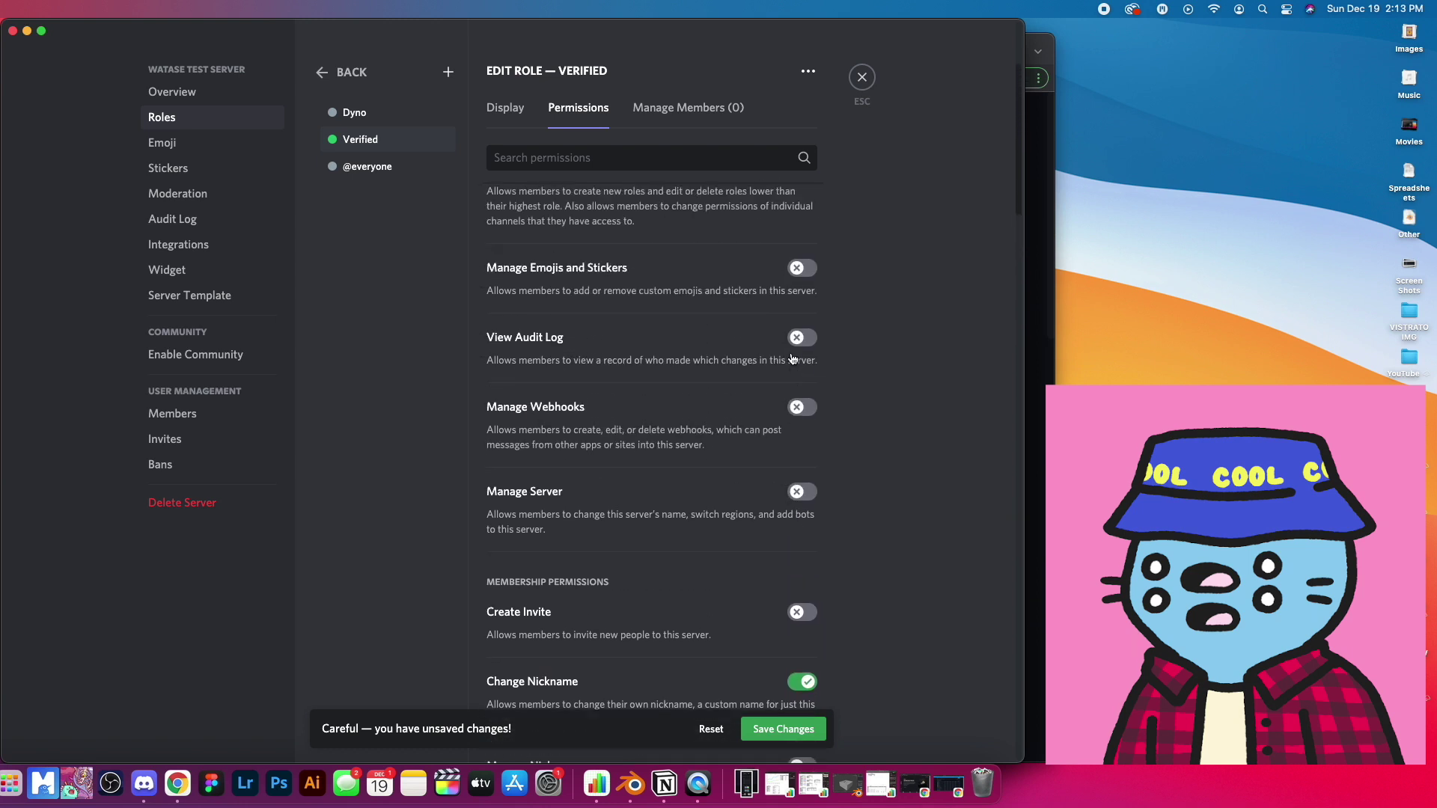
click(779, 729)
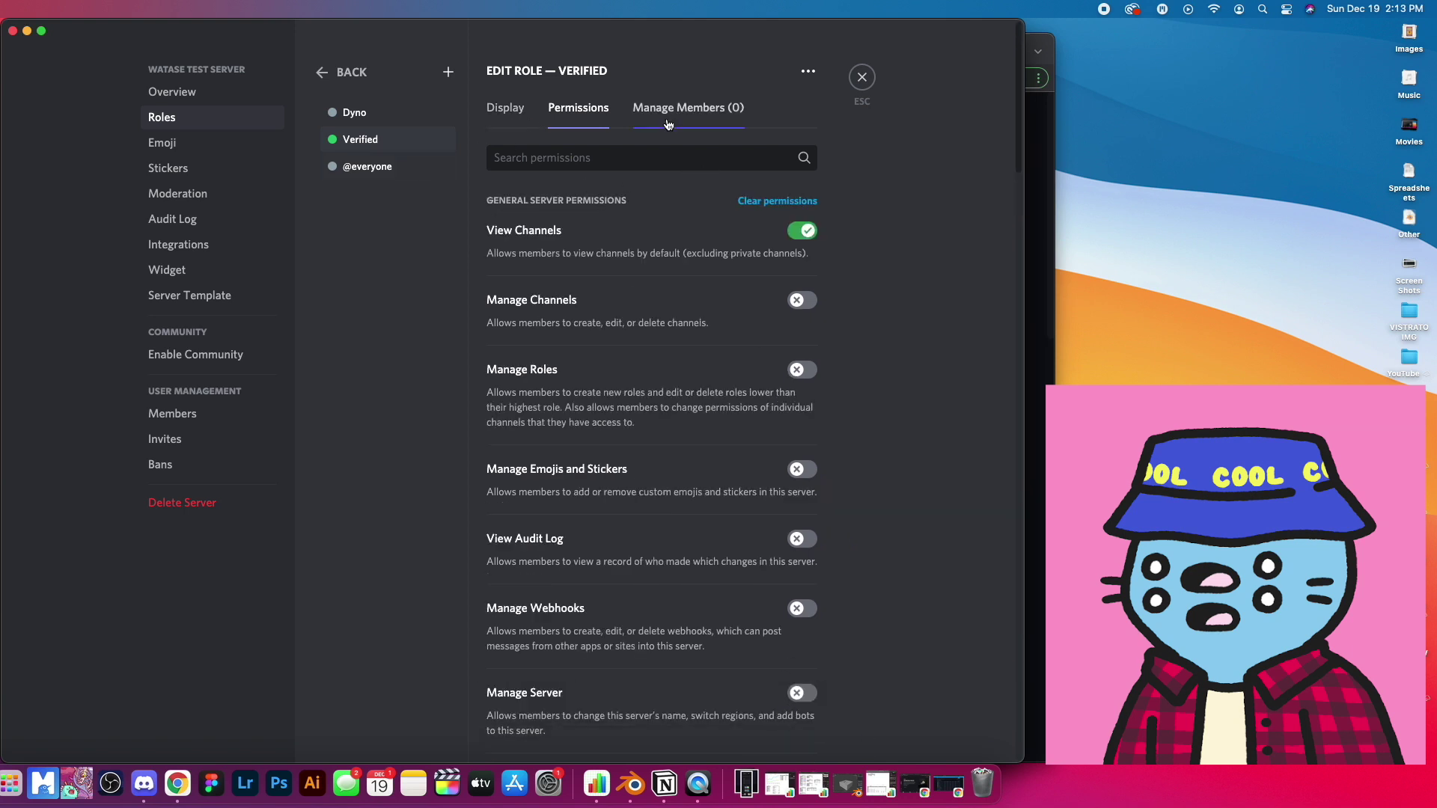
click(388, 168)
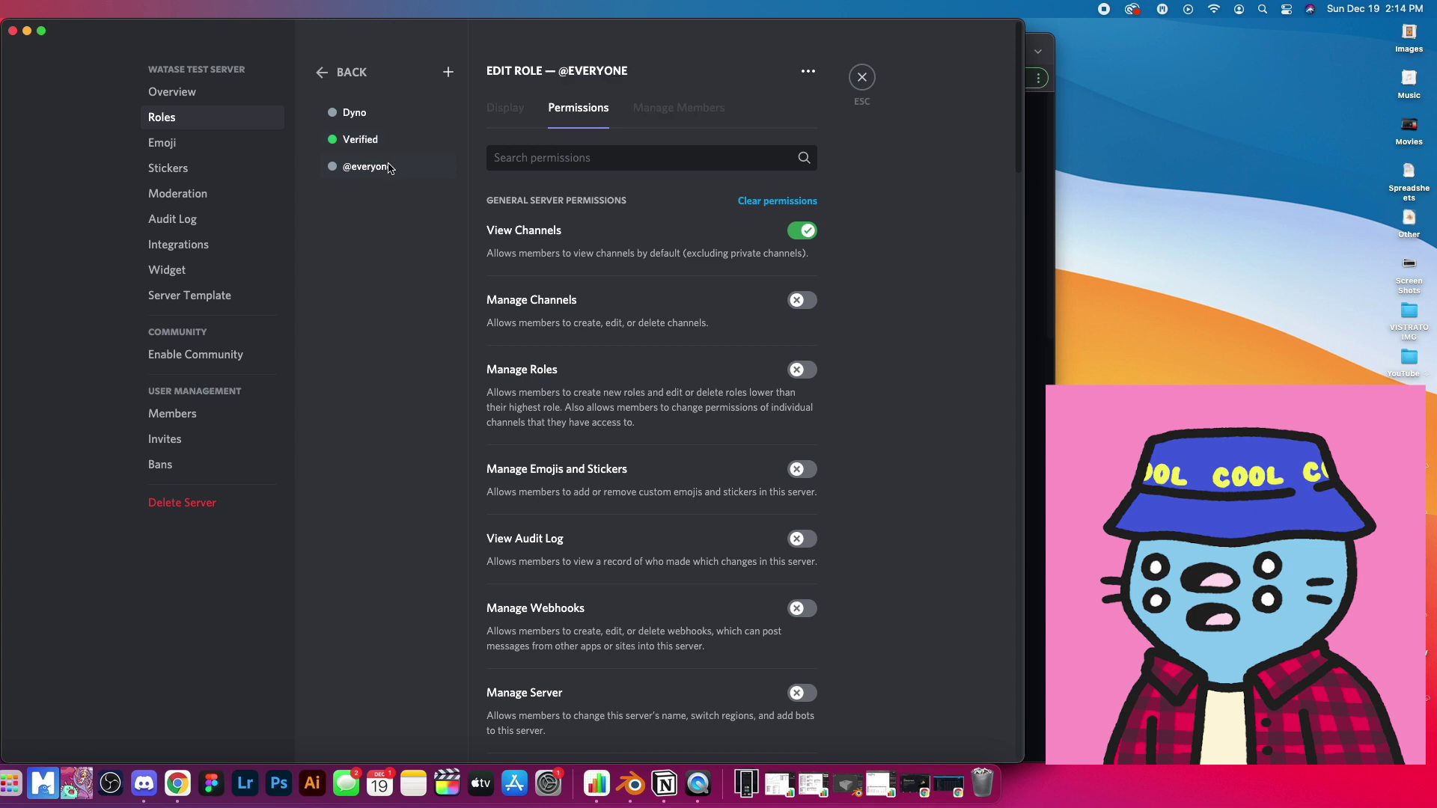
scroll(806, 299, down, 3)
scroll(806, 298, down, 3)
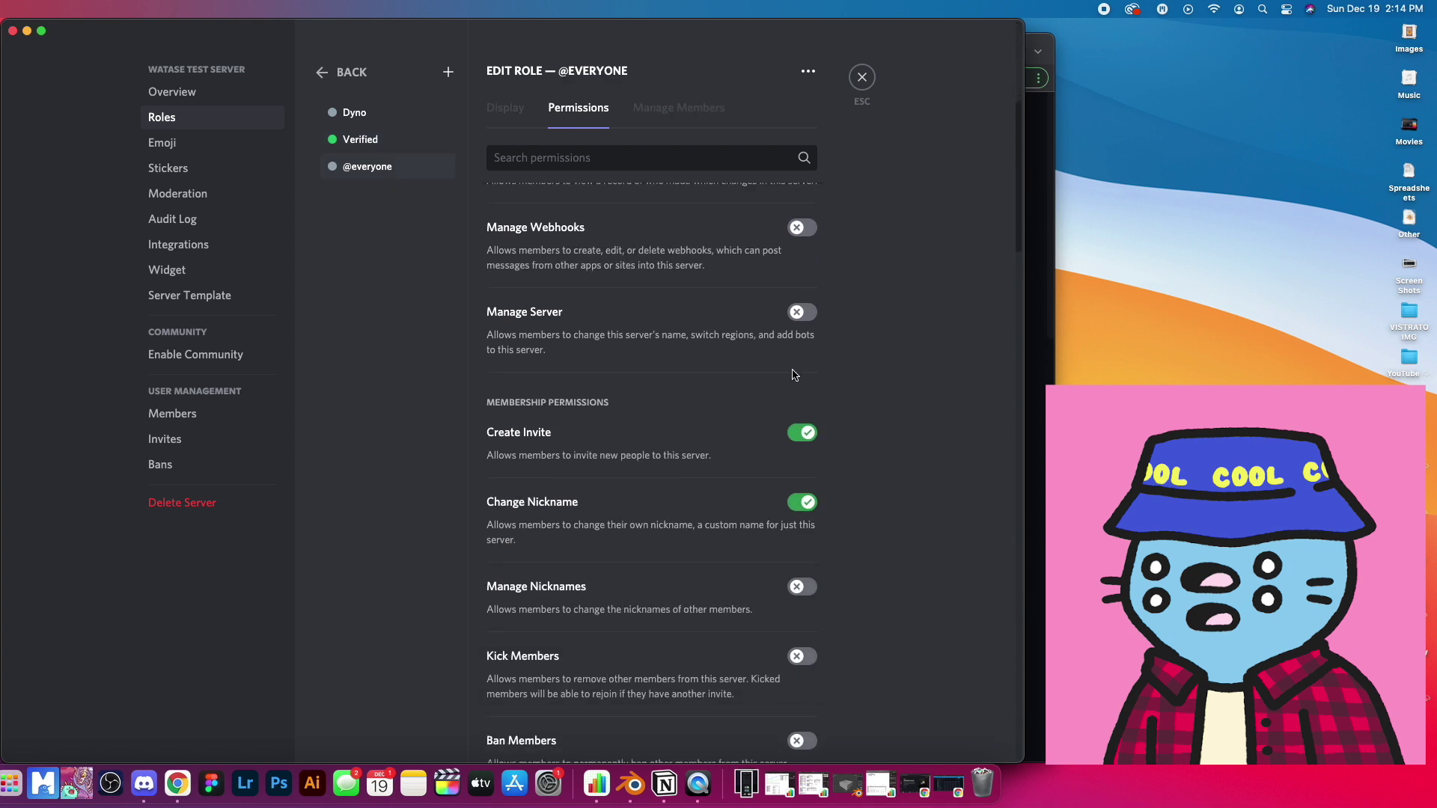
click(805, 443)
click(803, 502)
scroll(797, 434, up, 7)
scroll(792, 390, down, 7)
scroll(797, 419, down, 5)
click(803, 518)
scroll(805, 497, down, 4)
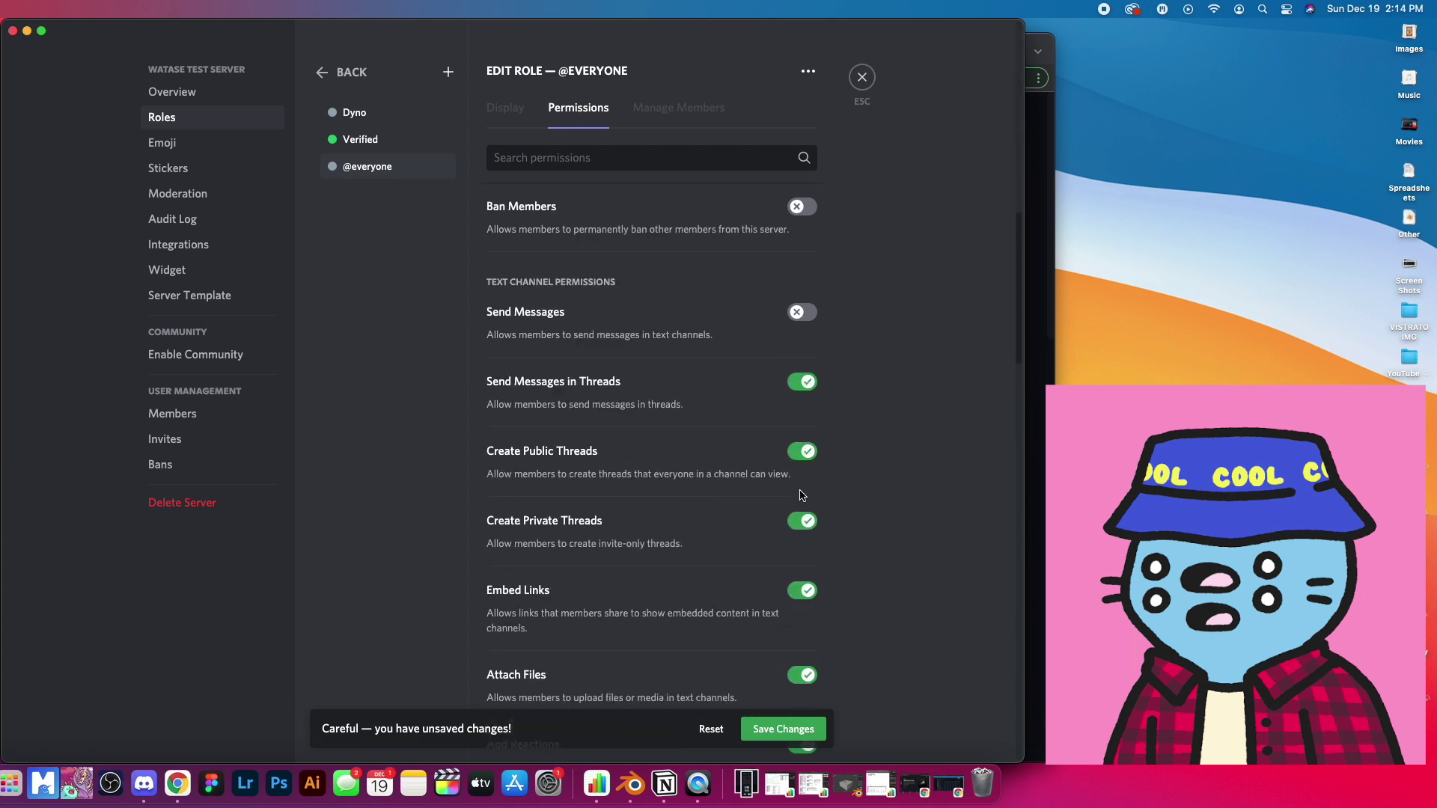
click(806, 367)
click(802, 438)
scroll(802, 449, down, 7)
click(802, 574)
scroll(812, 494, down, 5)
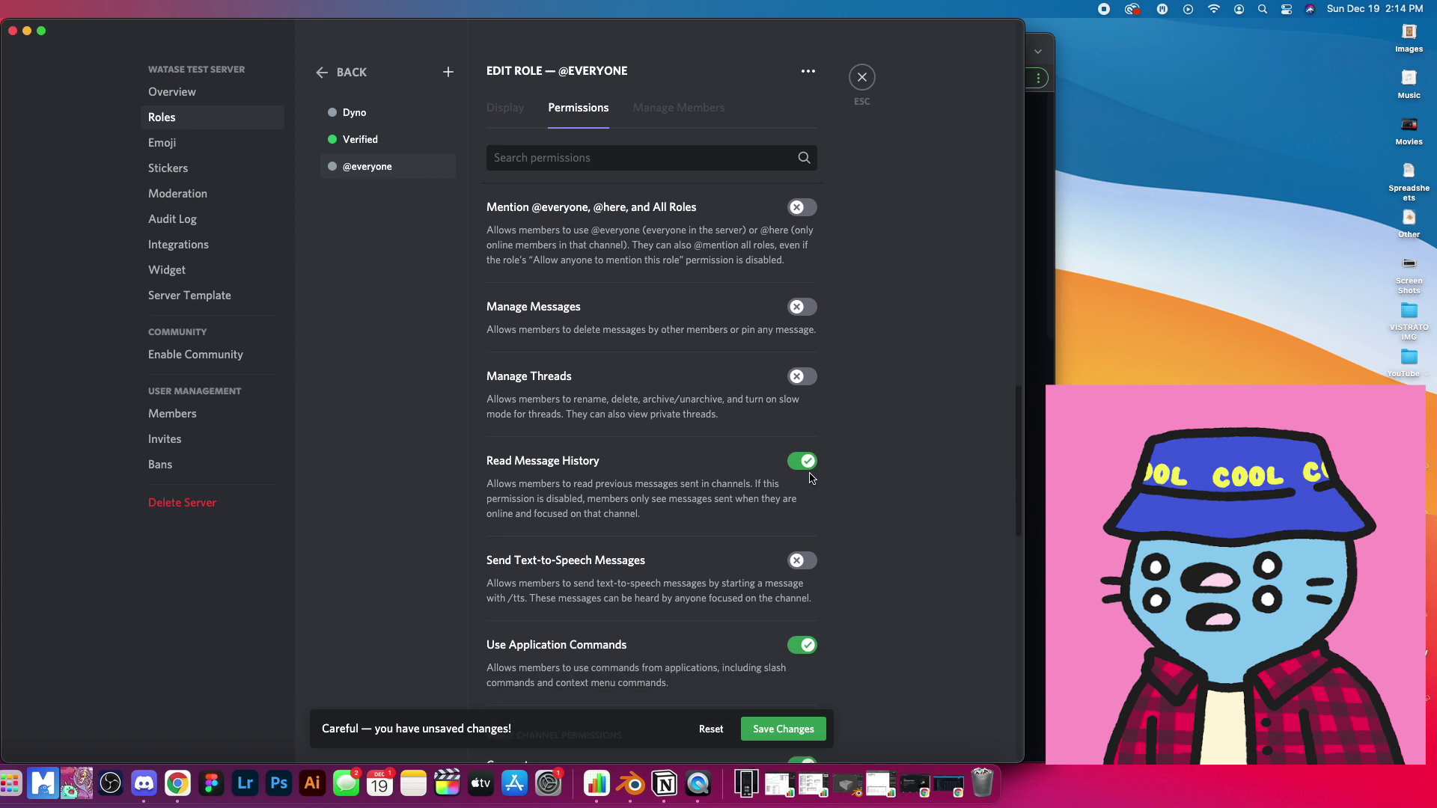
click(803, 462)
scroll(808, 419, down, 5)
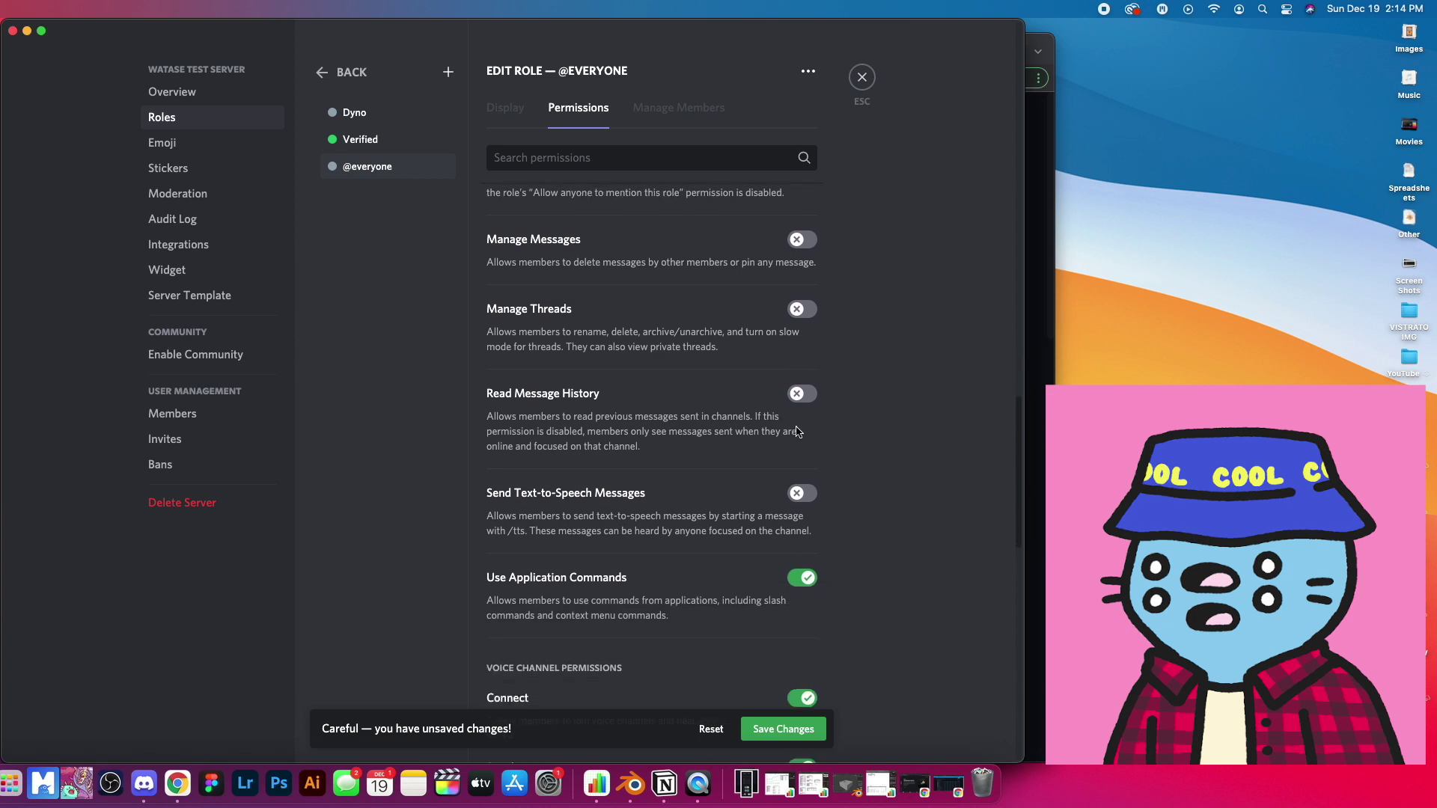
click(804, 347)
click(806, 466)
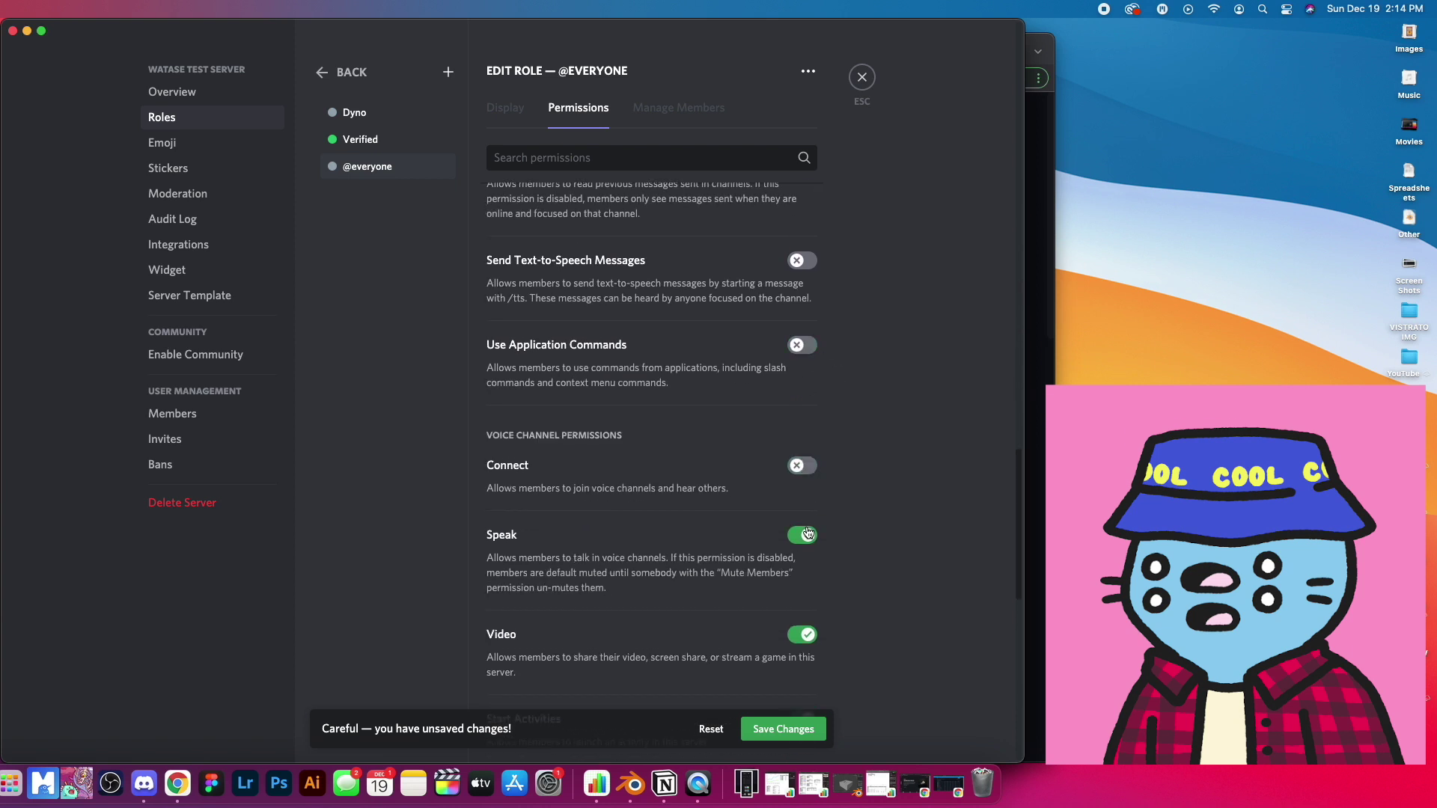
click(783, 729)
click(360, 140)
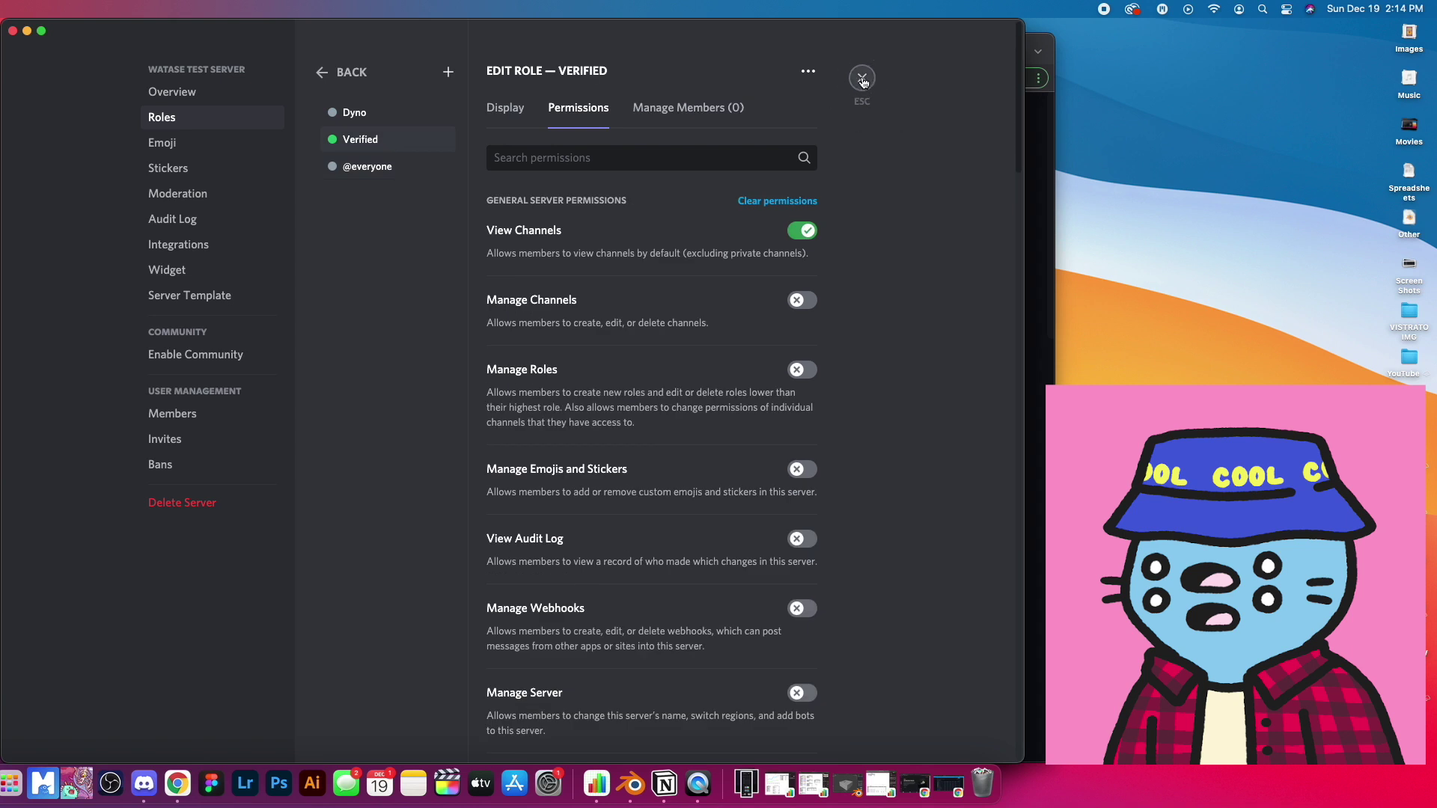
click(861, 77)
click(121, 105)
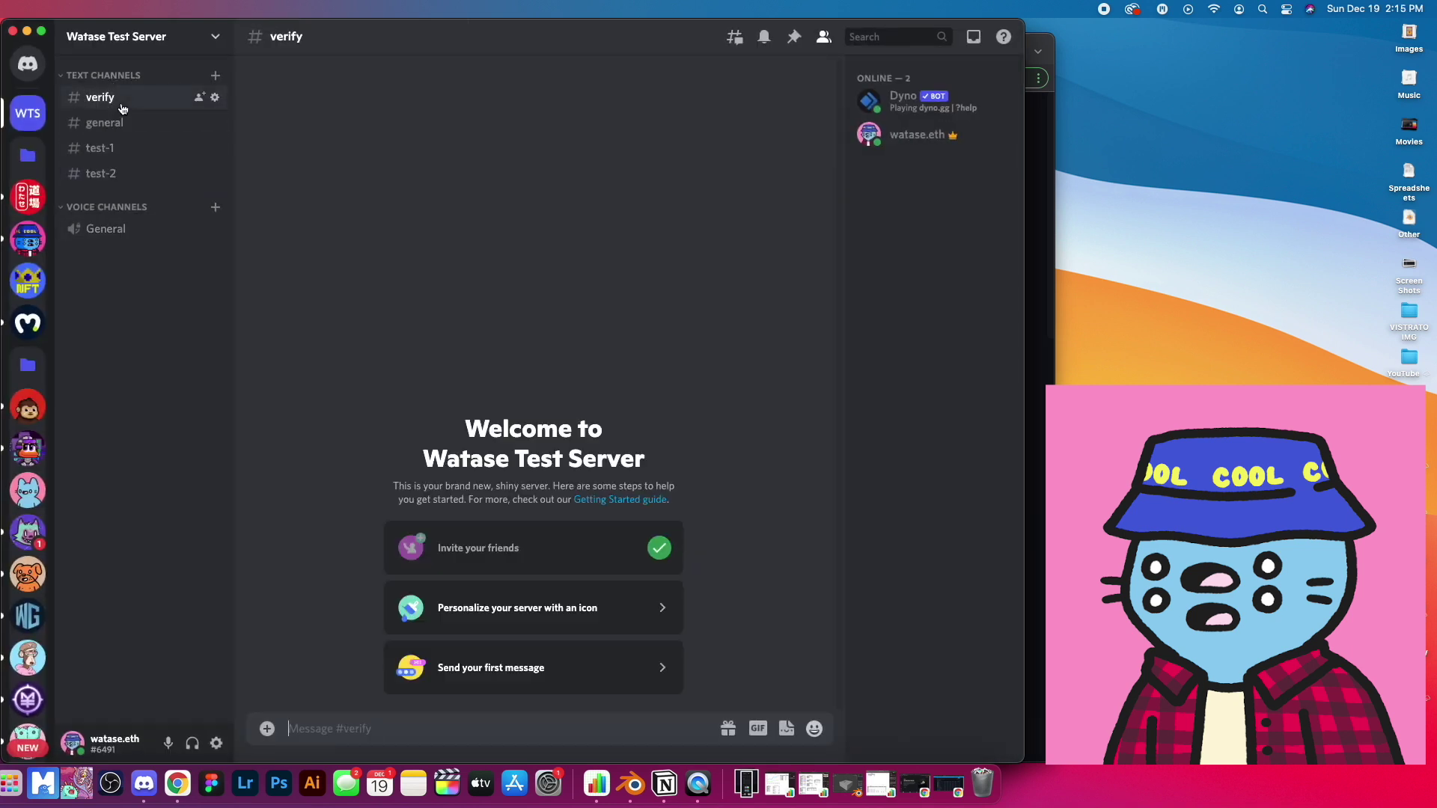
click(215, 98)
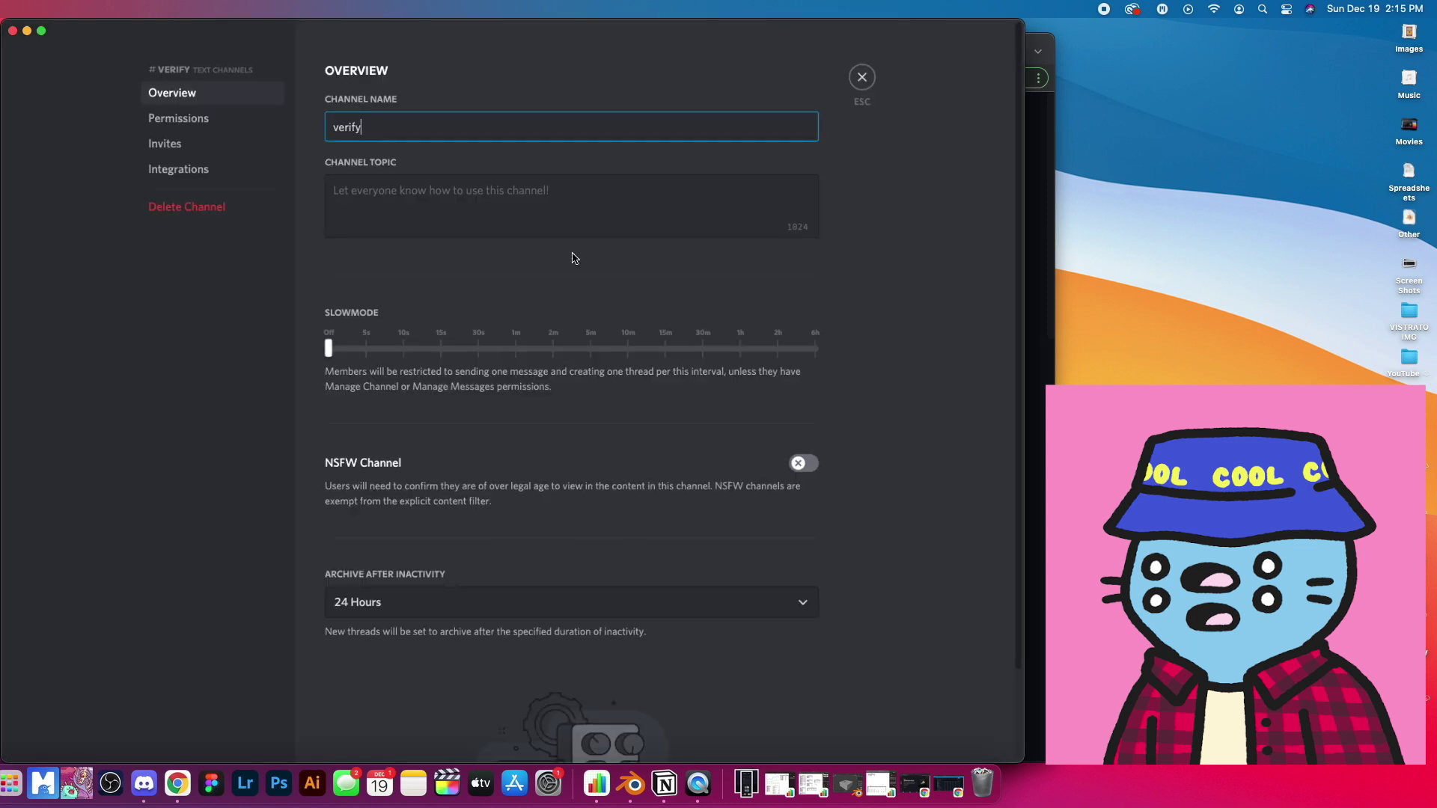
click(213, 127)
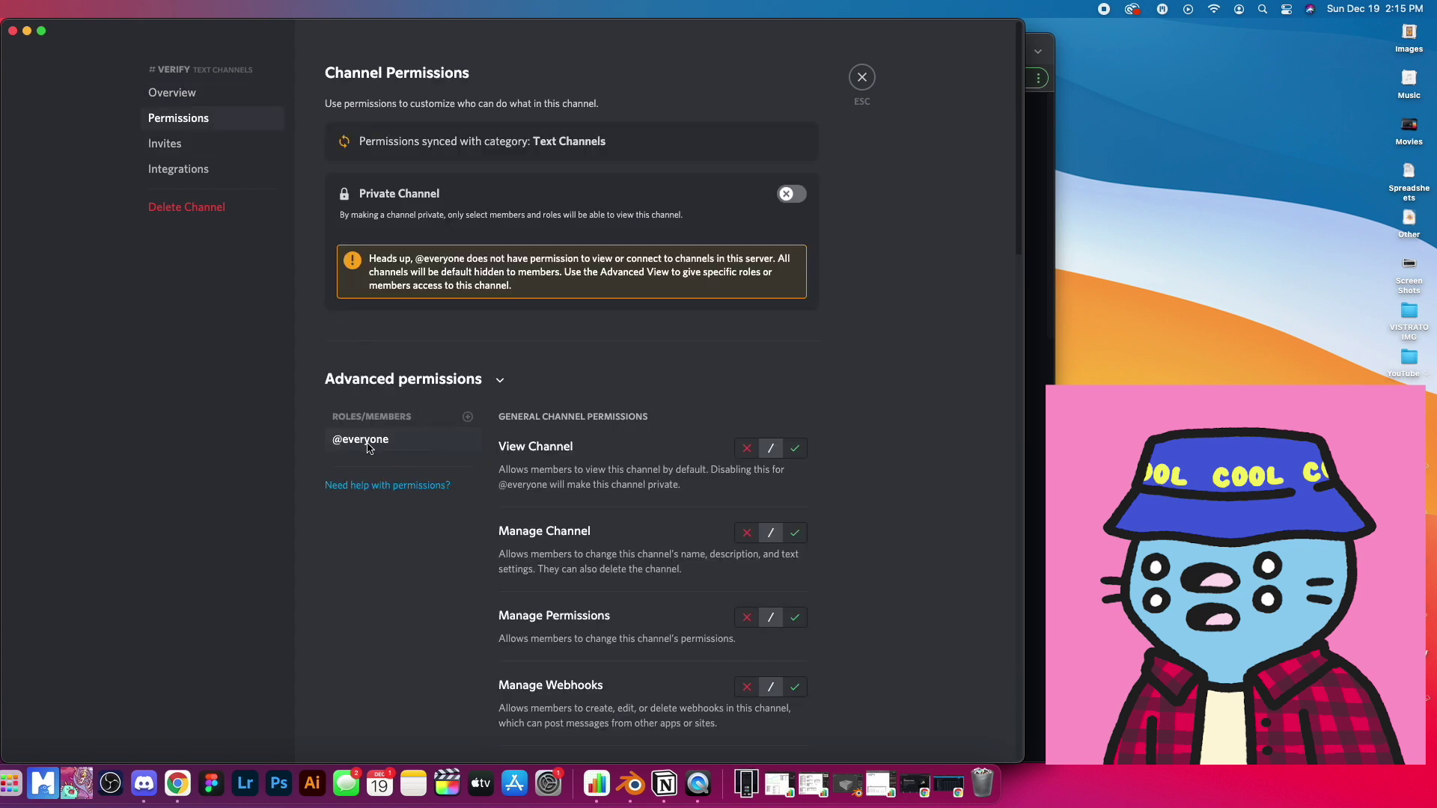
click(795, 448)
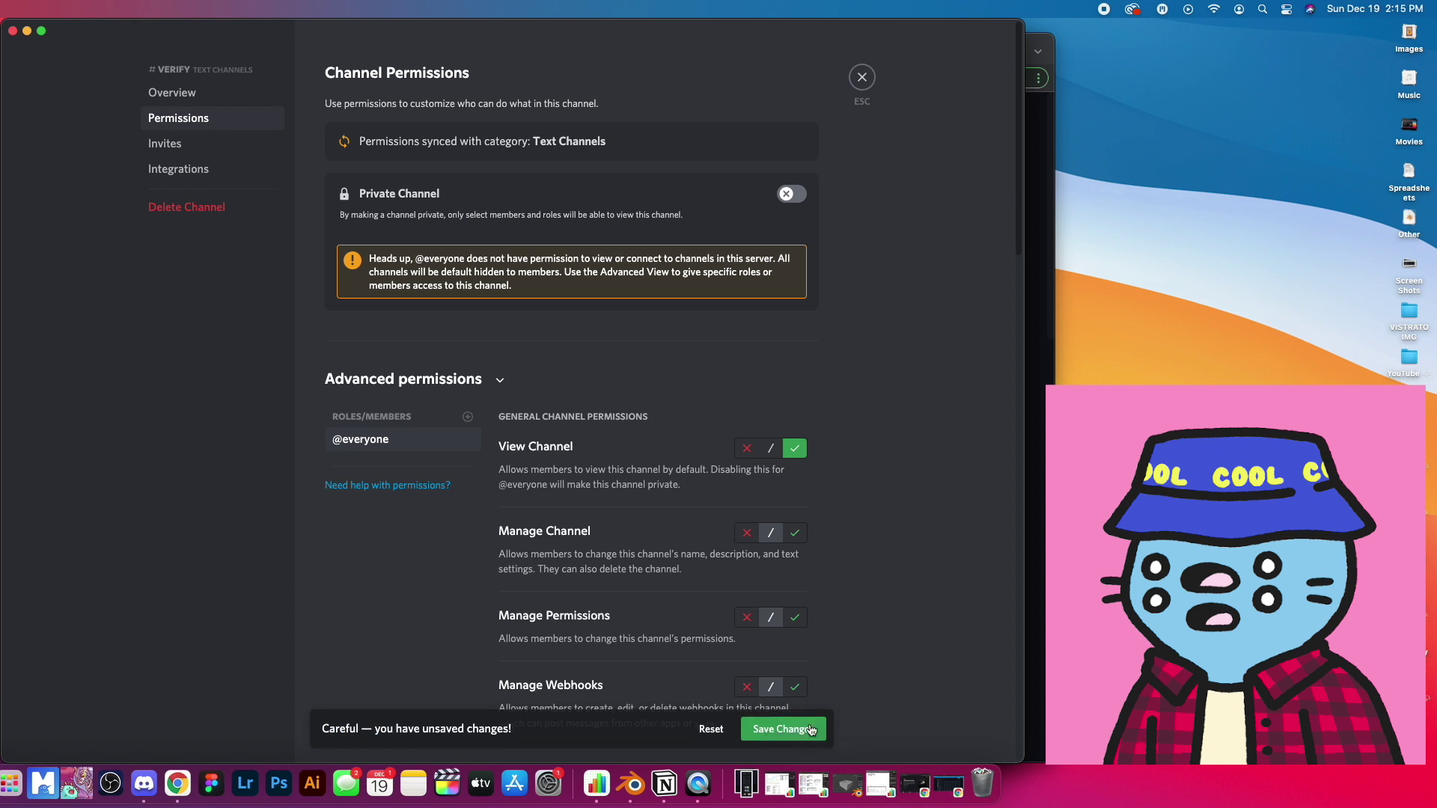
scroll(750, 480, down, 5)
scroll(751, 480, down, 15)
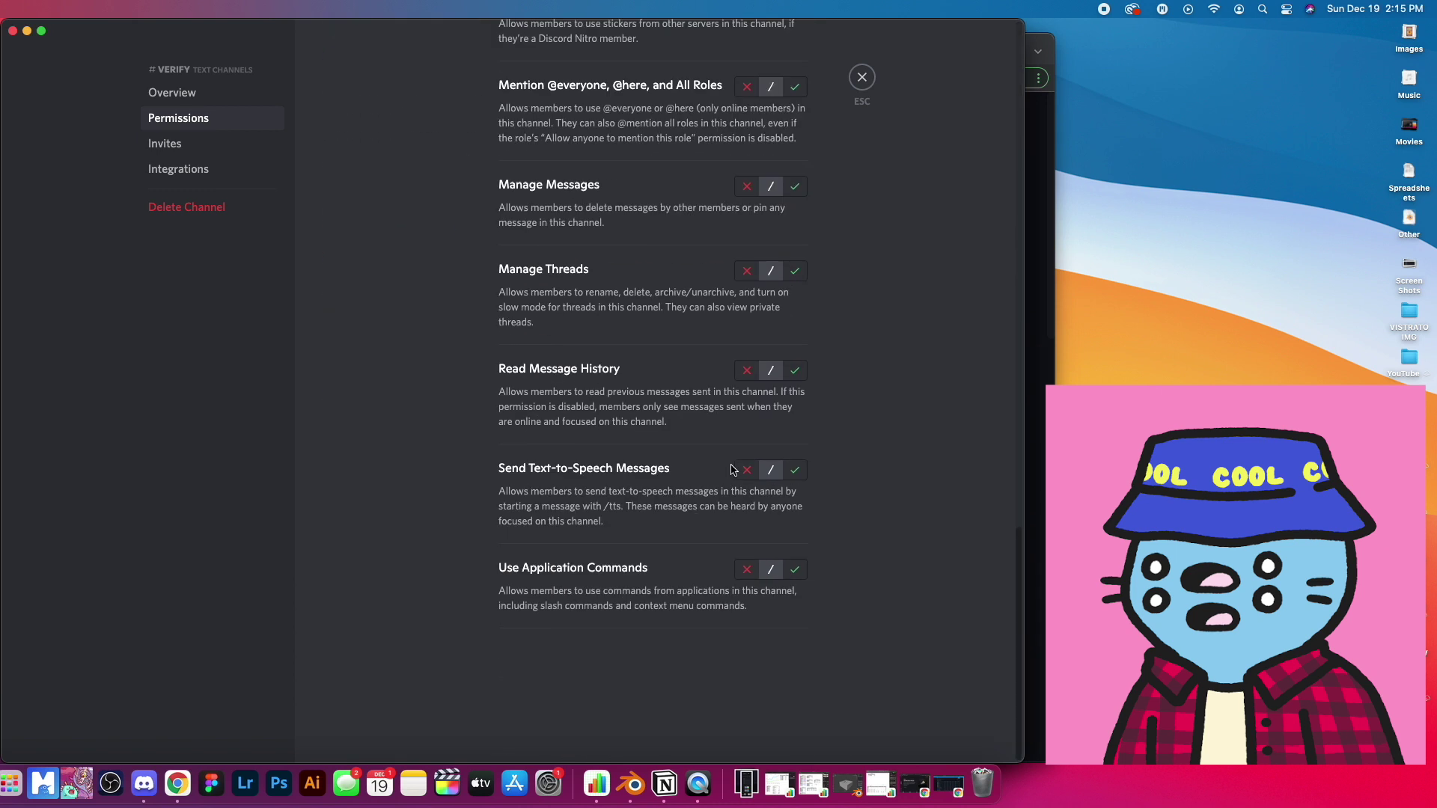
click(795, 374)
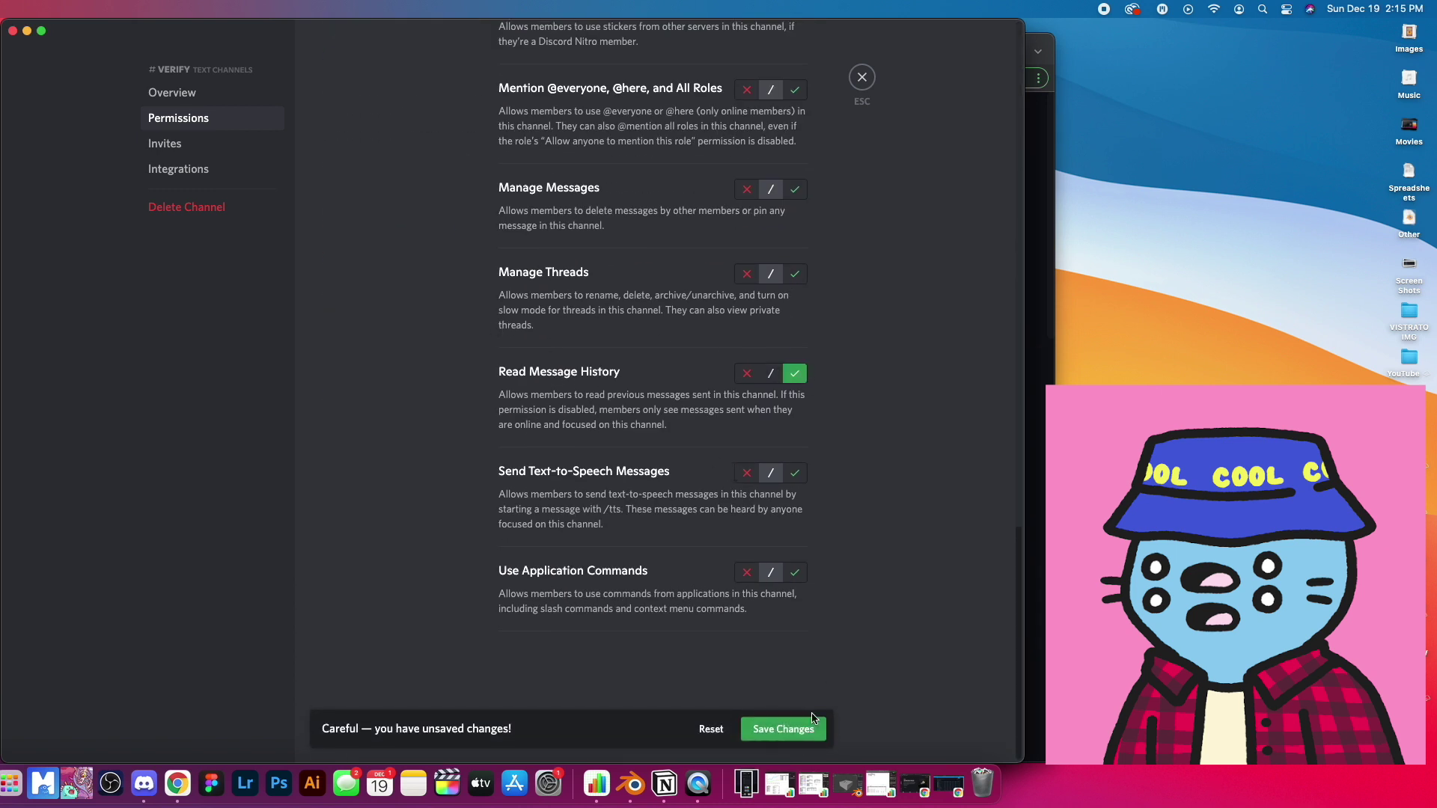
click(801, 728)
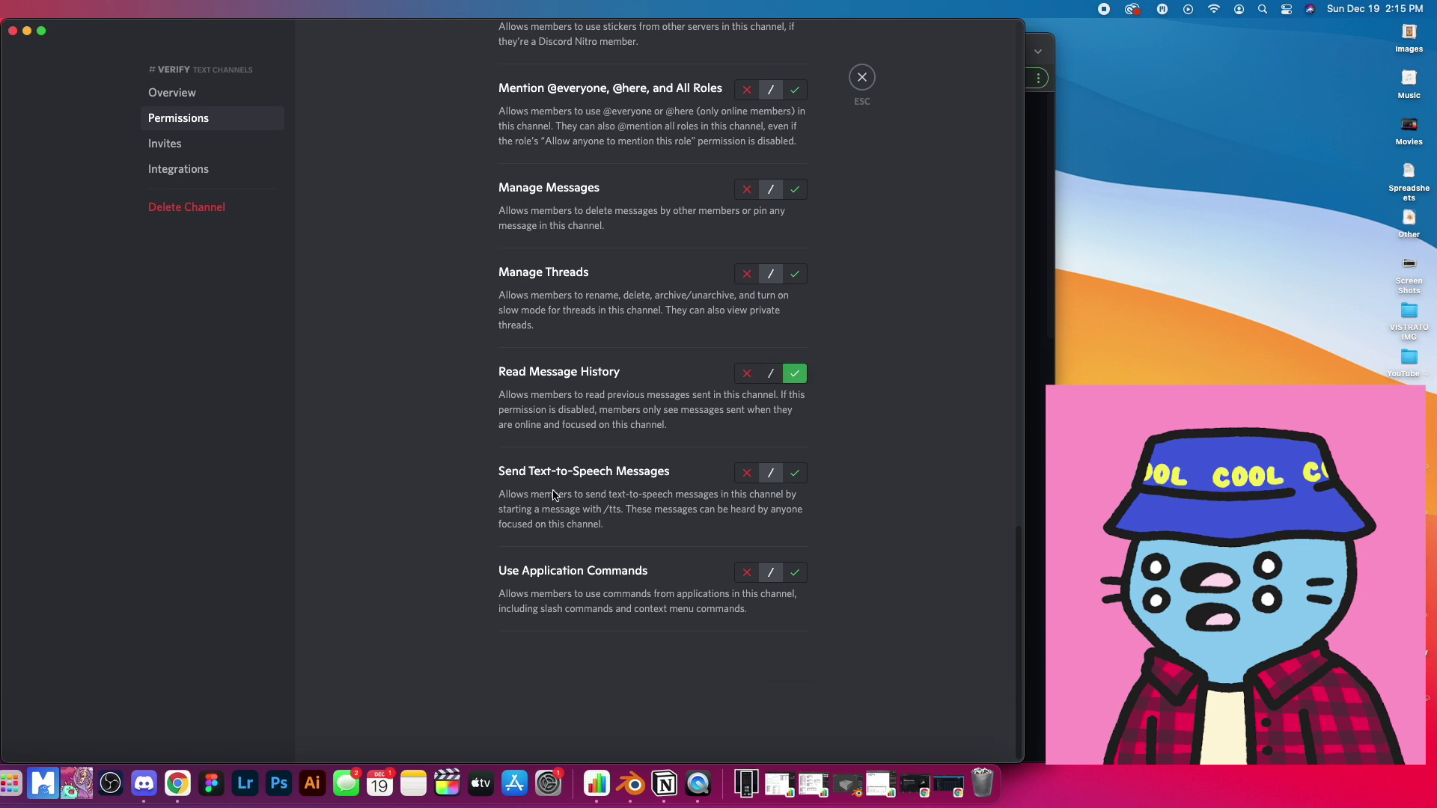
scroll(553, 495, up, 10)
scroll(700, 490, up, 3)
click(747, 237)
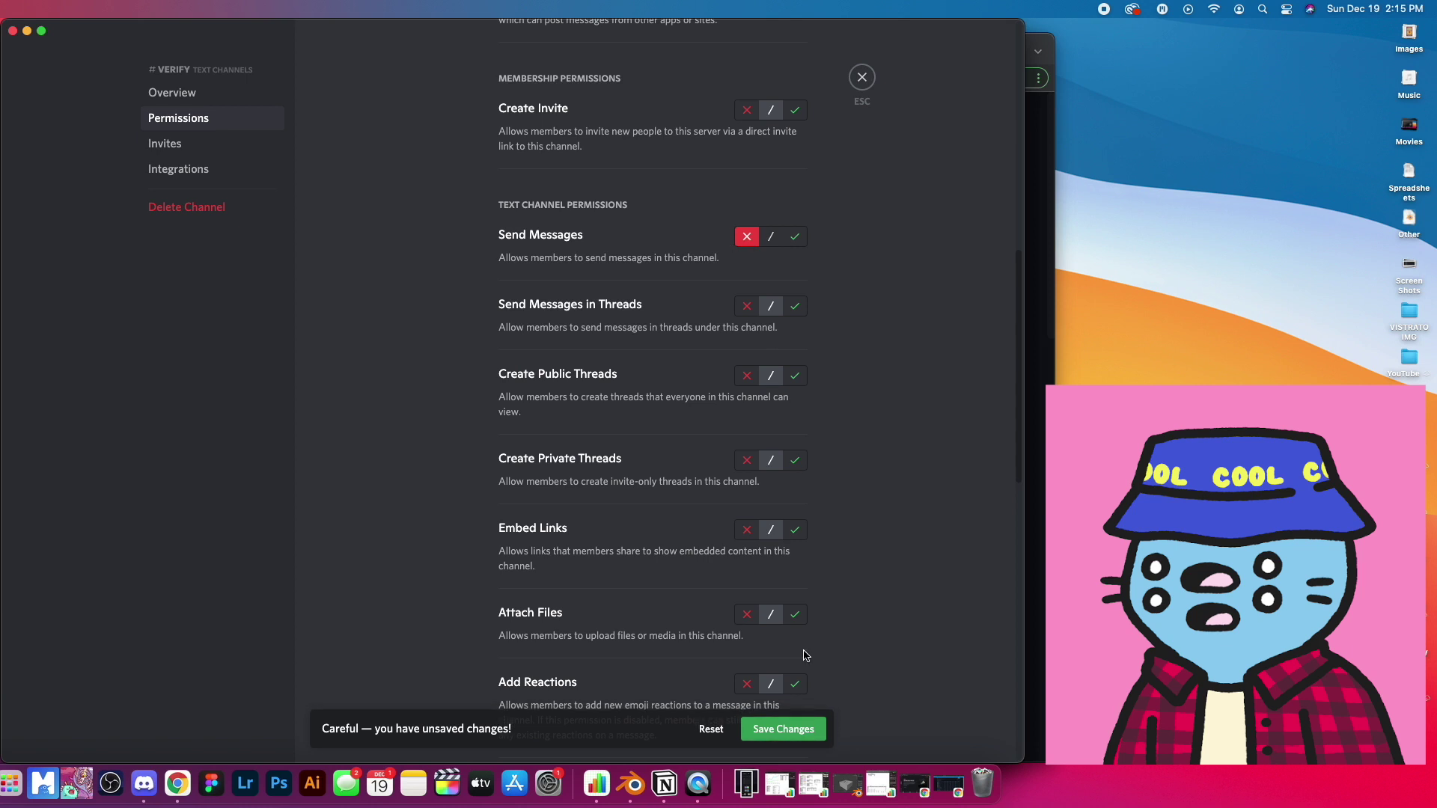
click(812, 729)
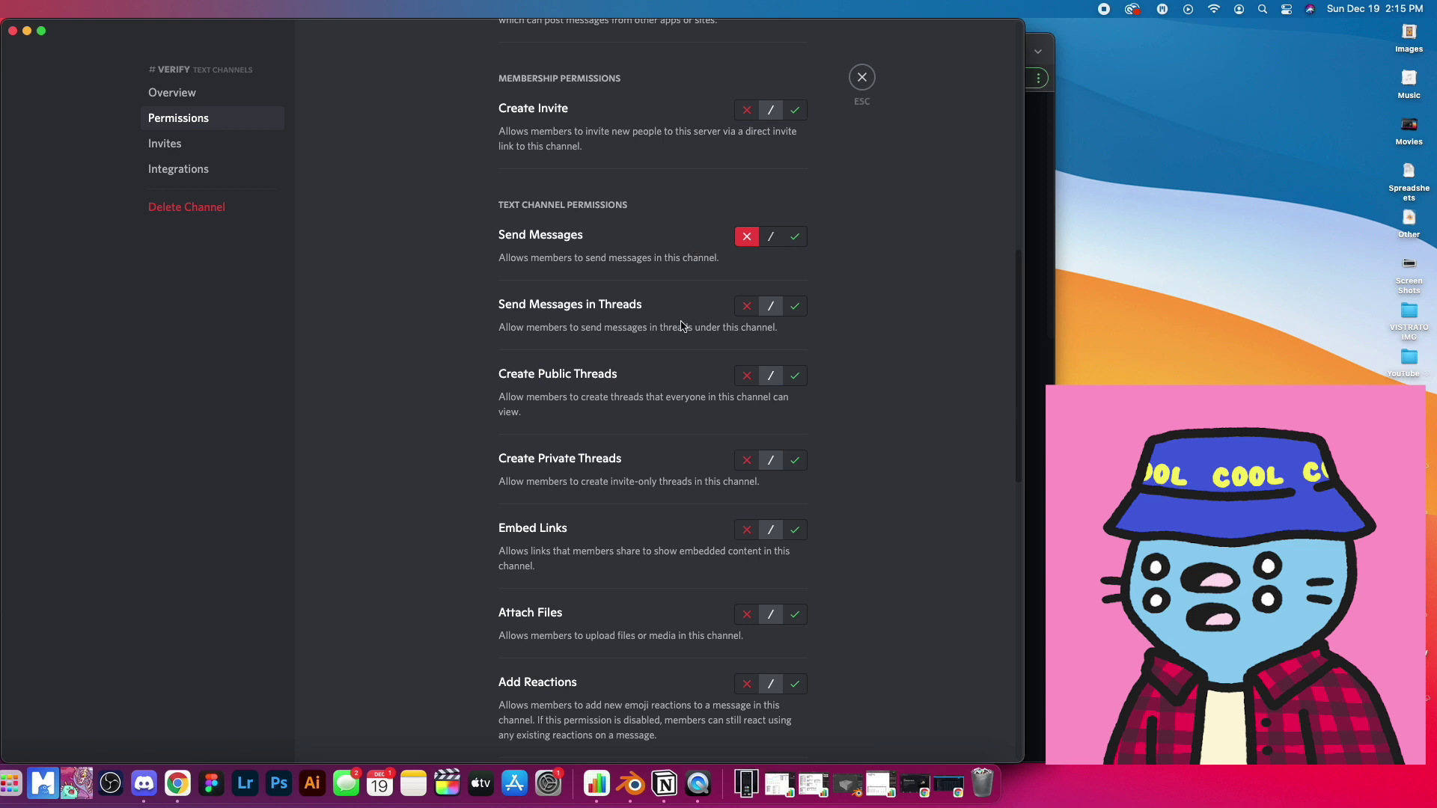
scroll(661, 317, up, 10)
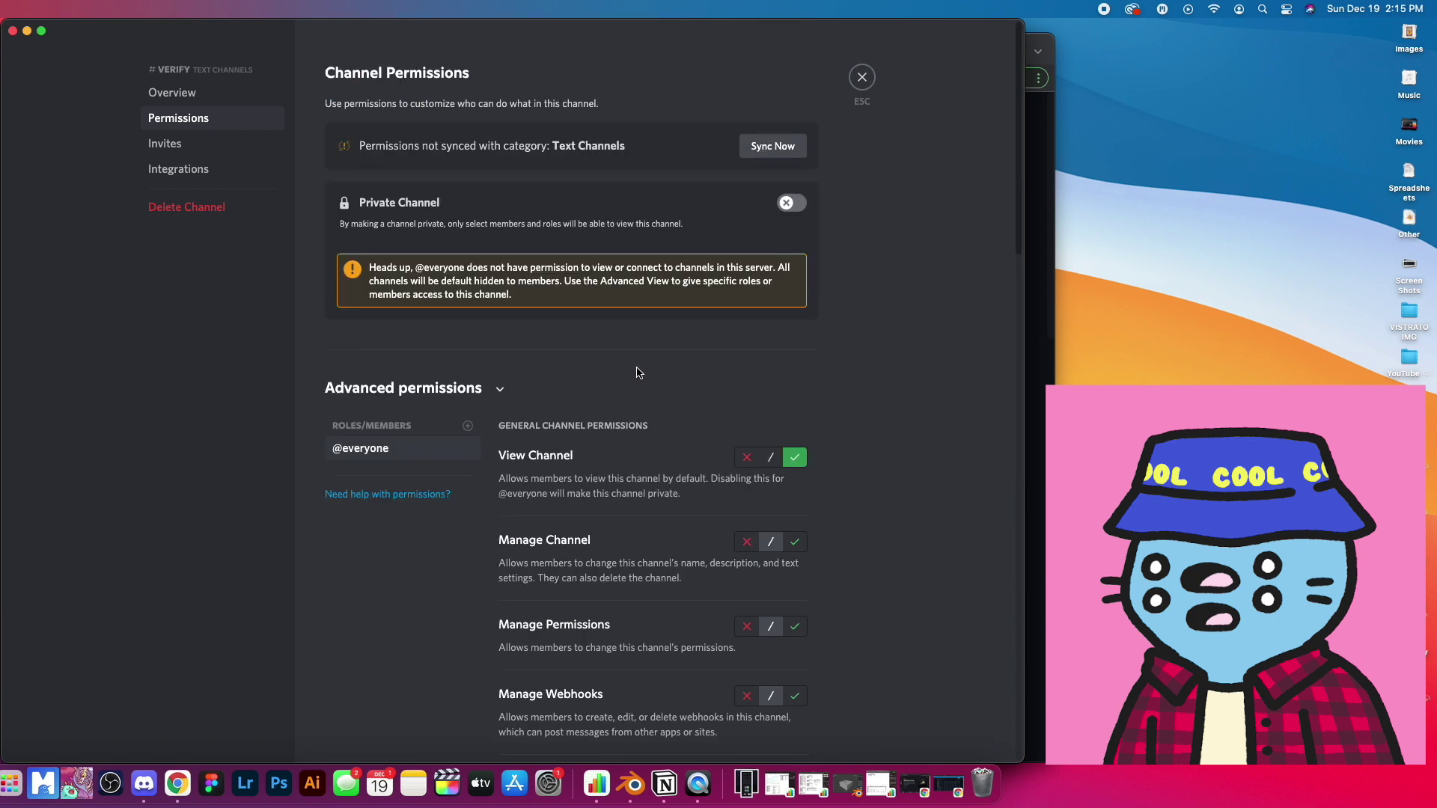
scroll(476, 405, down, 8)
scroll(472, 224, up, 3)
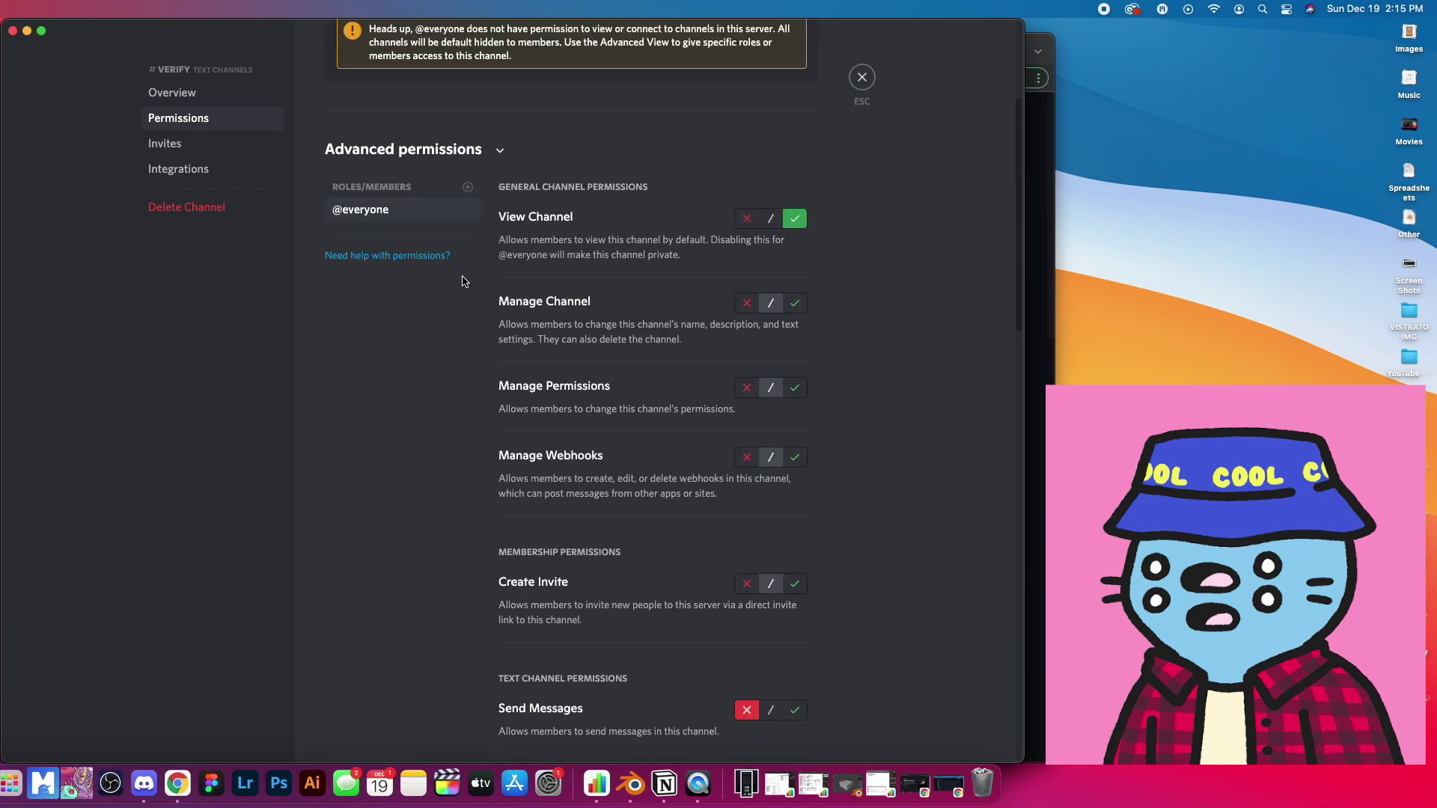
Add a Verified override on #verify: deny View Channel and Send Messages, allow Read Message History
click(468, 204)
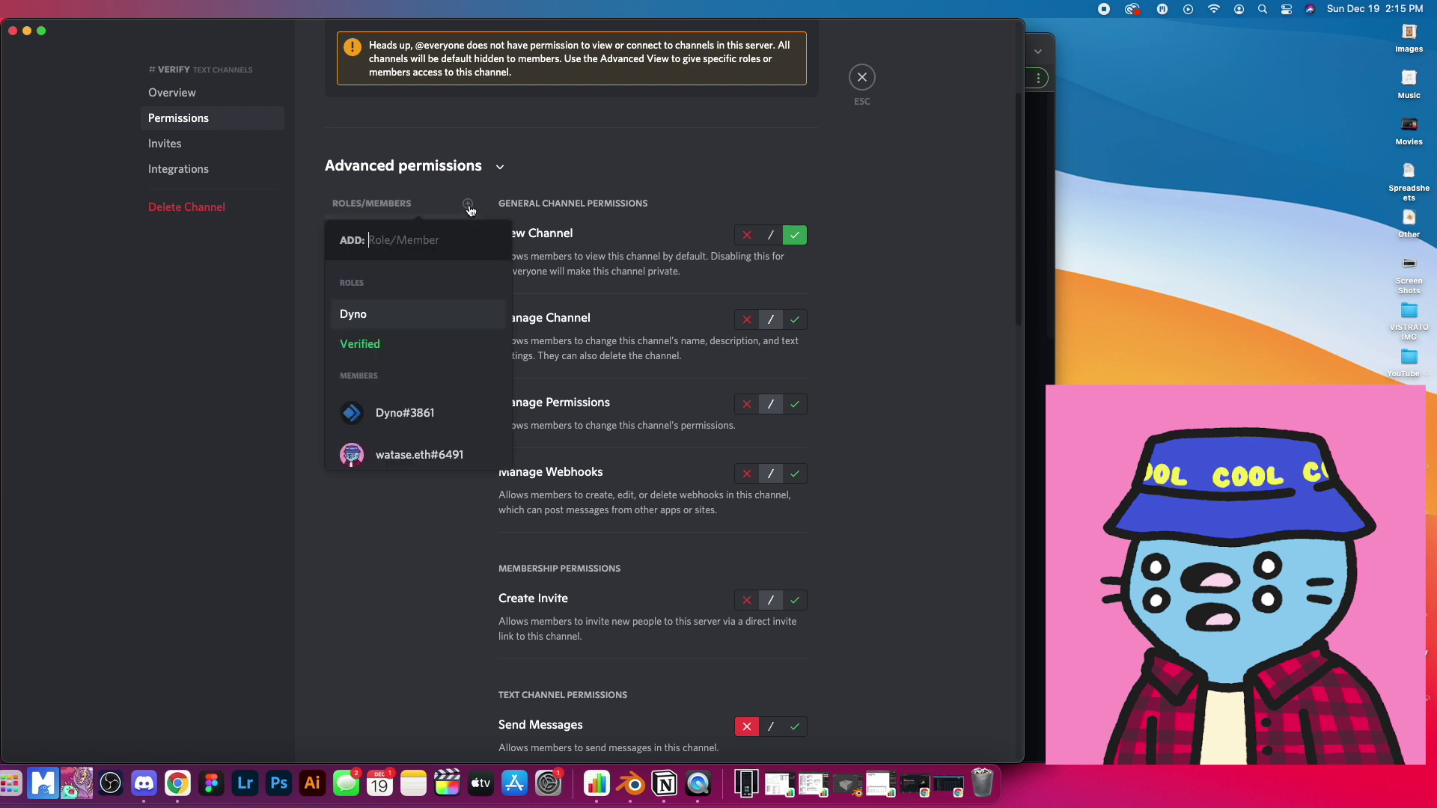
click(412, 343)
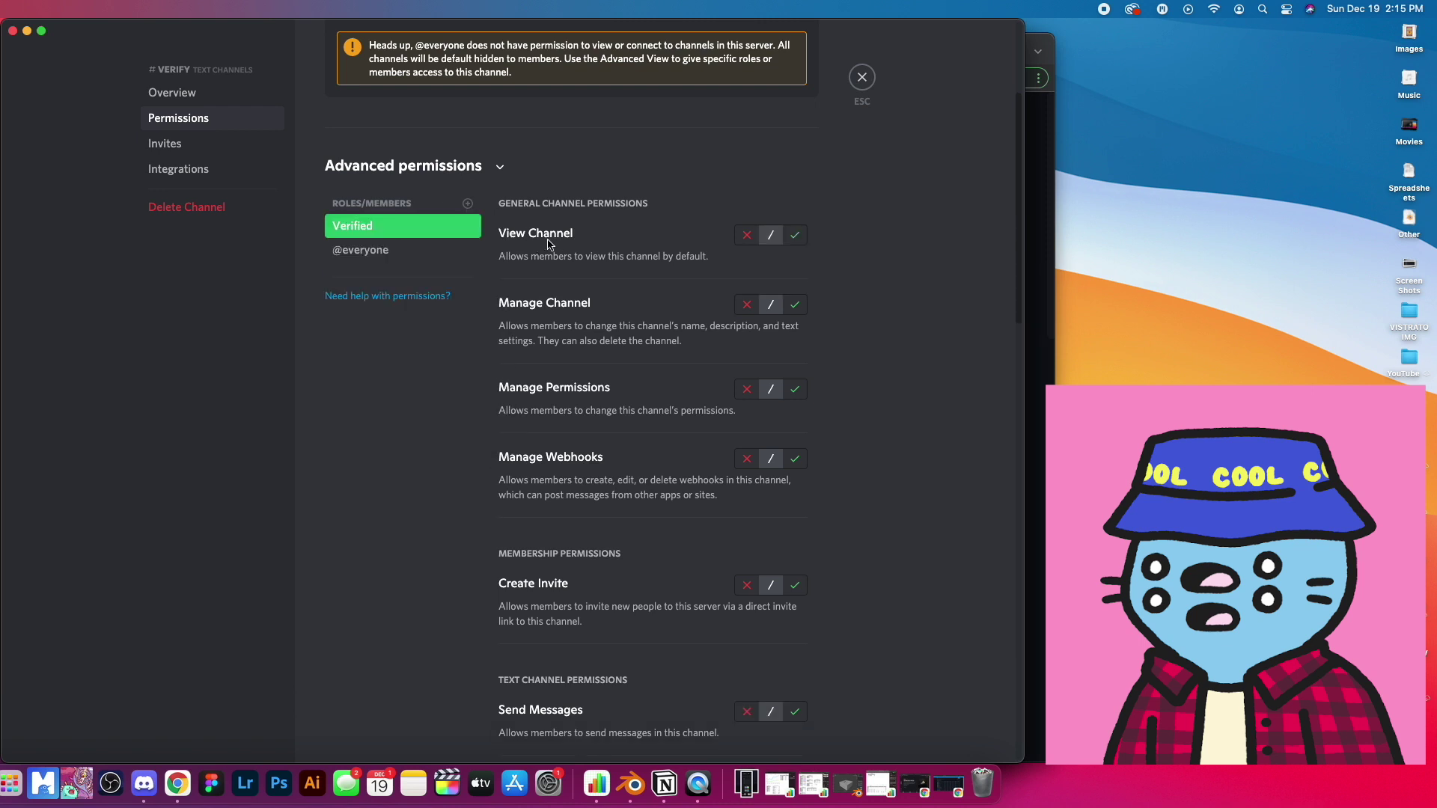
click(746, 237)
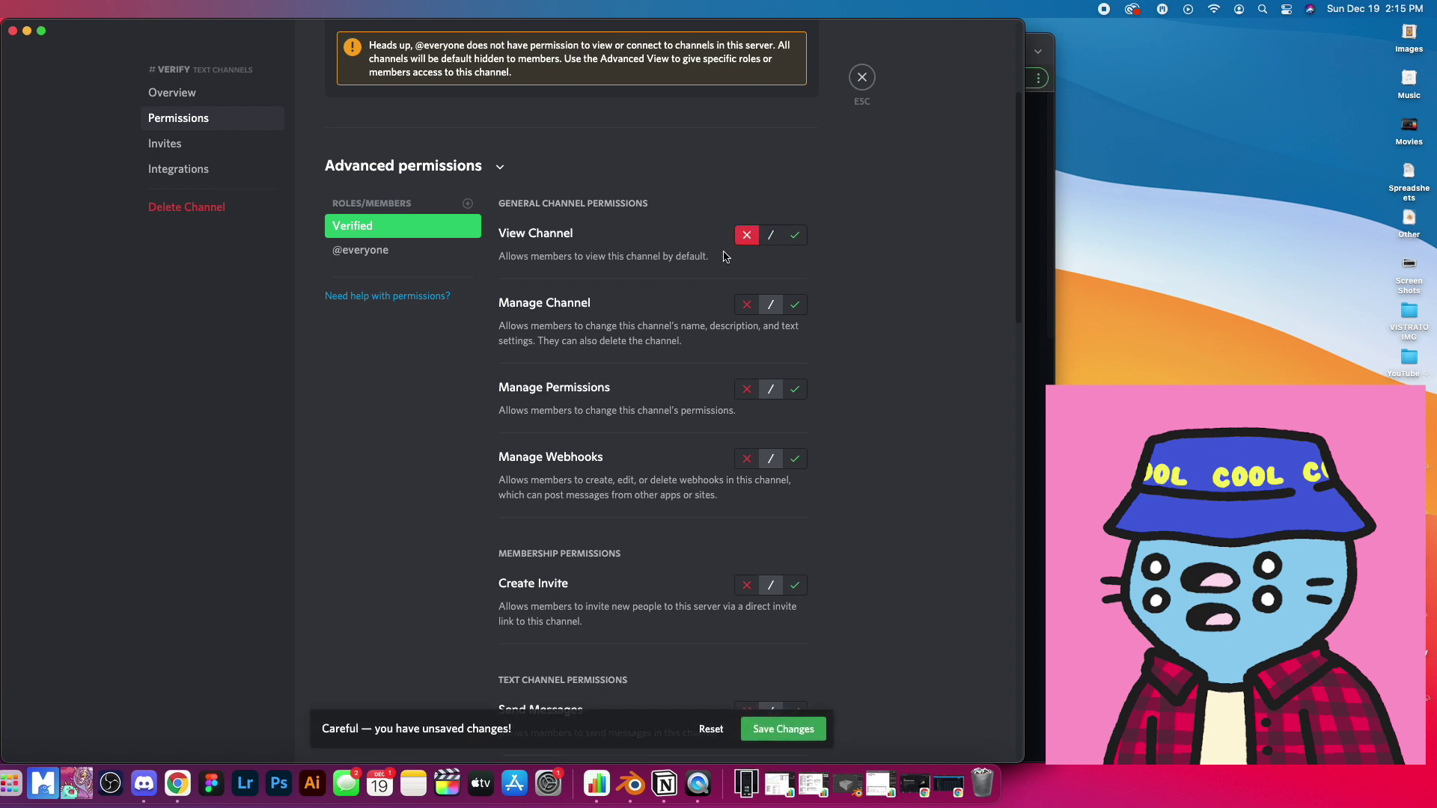
scroll(789, 372, down, 5)
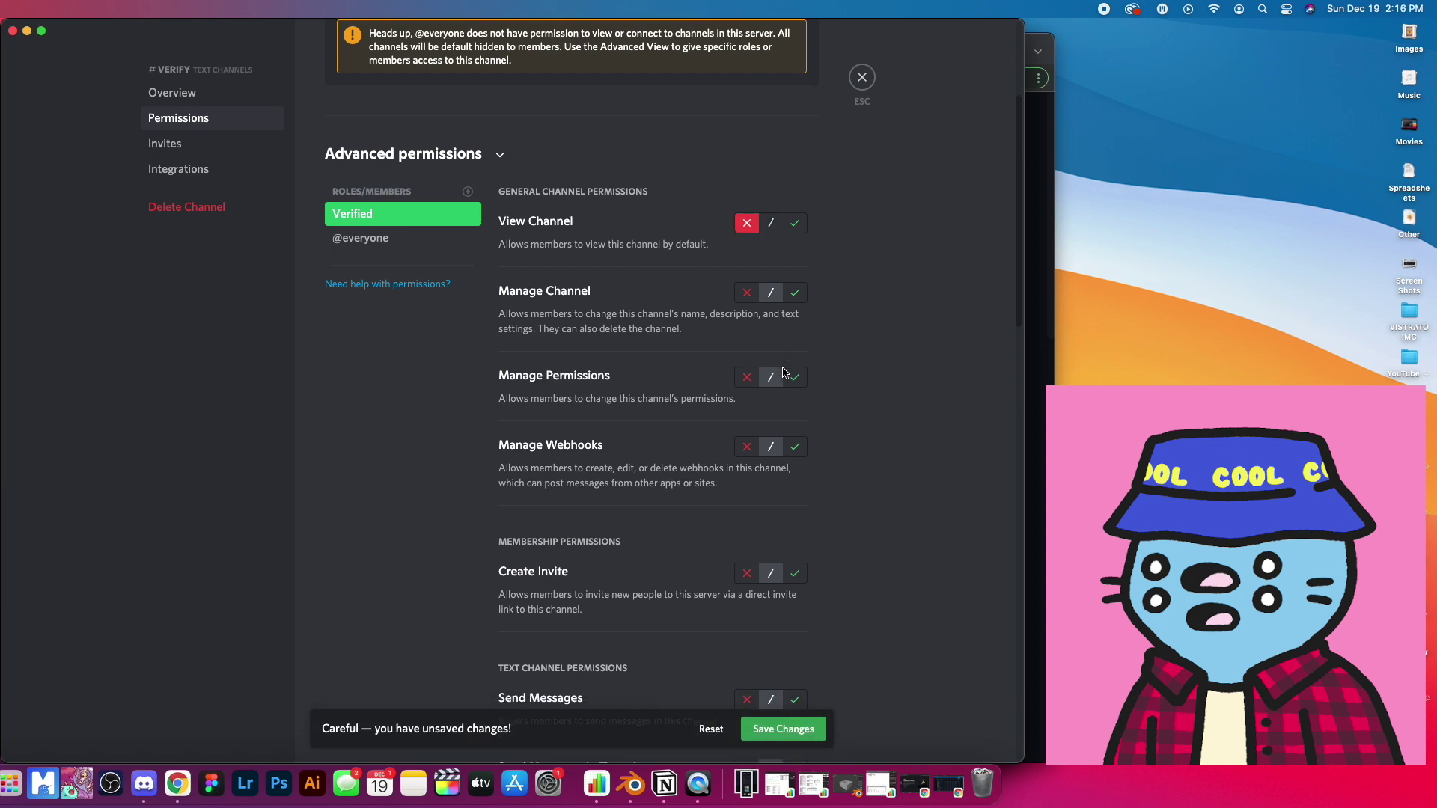
click(747, 391)
scroll(746, 385, down, 10)
scroll(745, 374, down, 5)
click(787, 460)
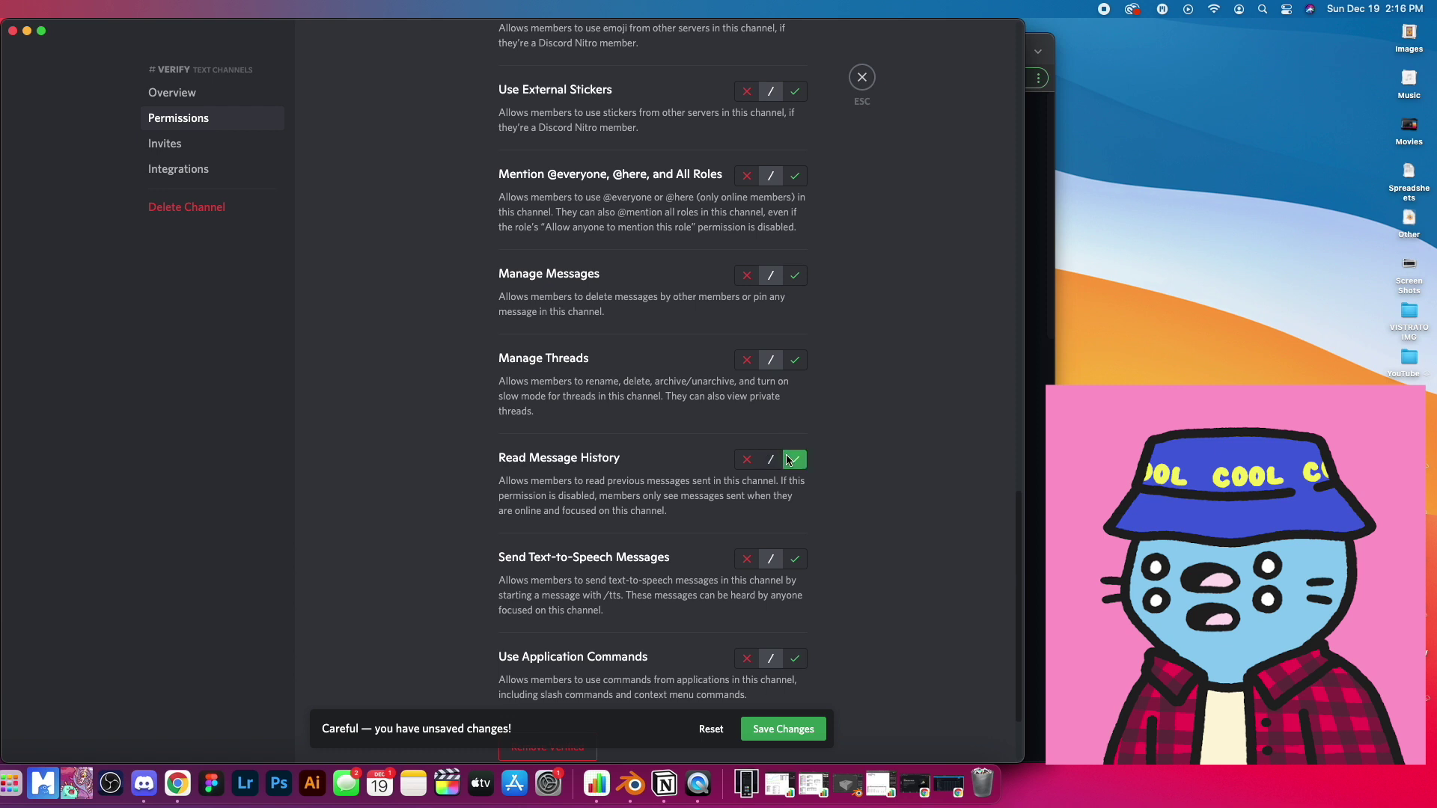
scroll(784, 537, down, 3)
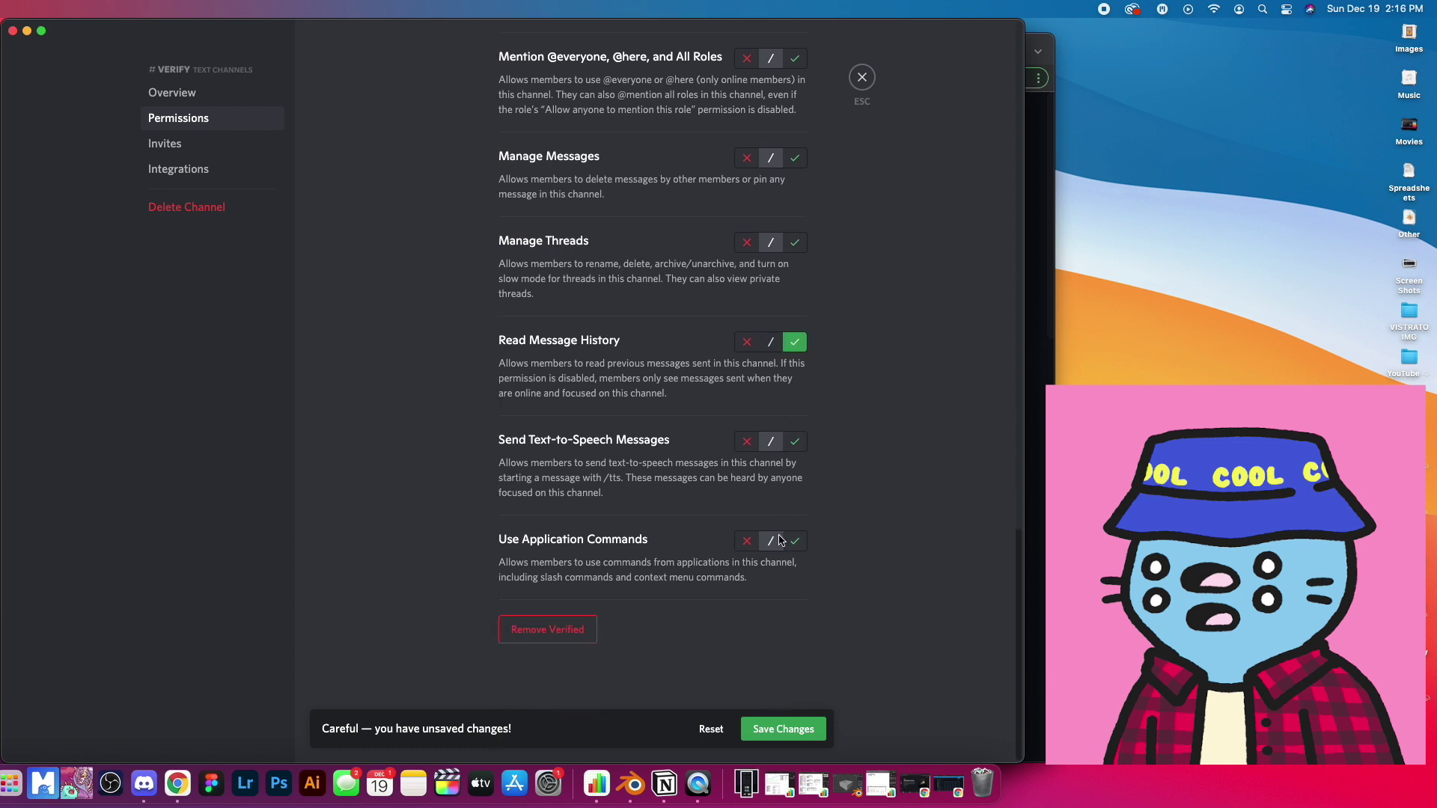
scroll(694, 490, up, 20)
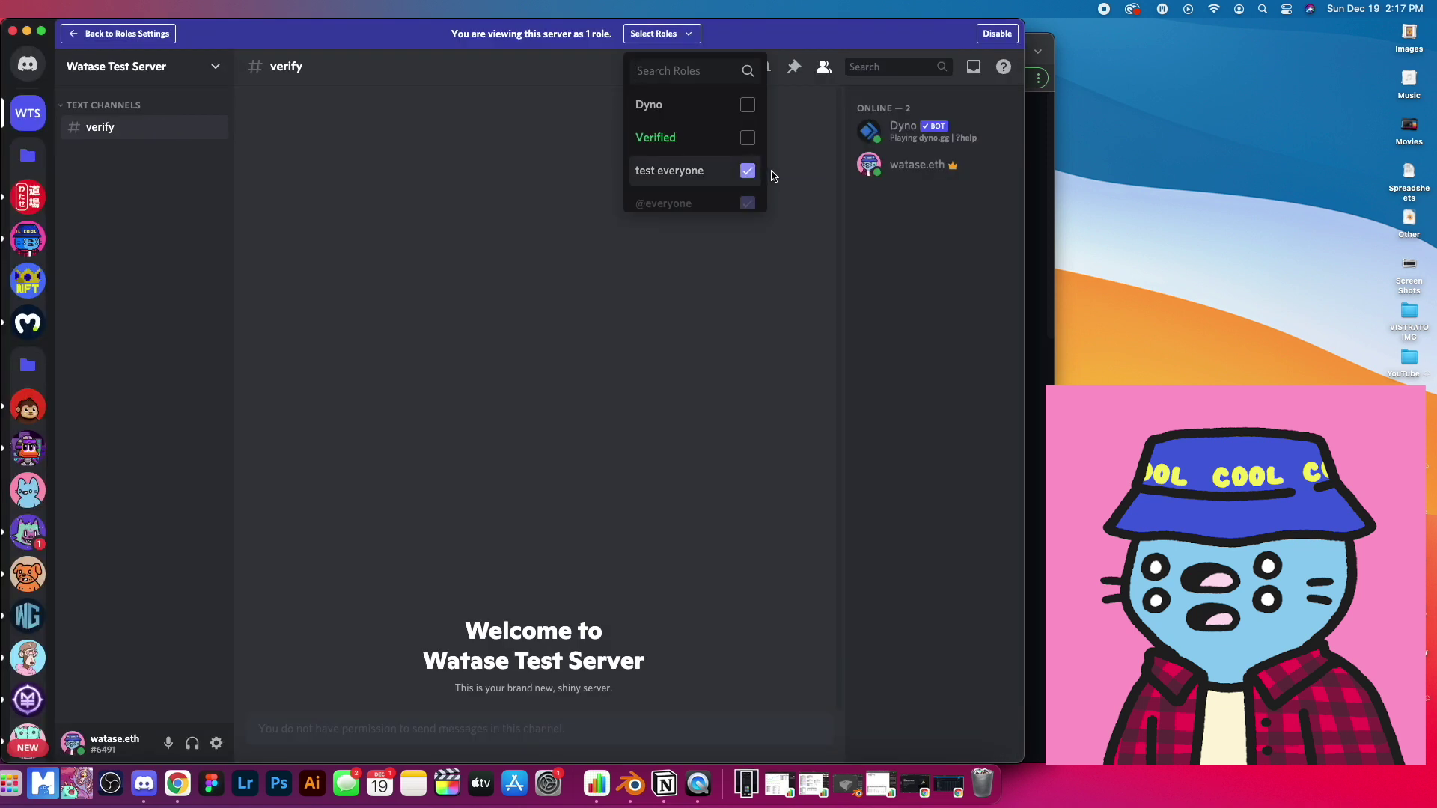
Preview the server as Verified instead of test everyone, then exit the preview
click(446, 197)
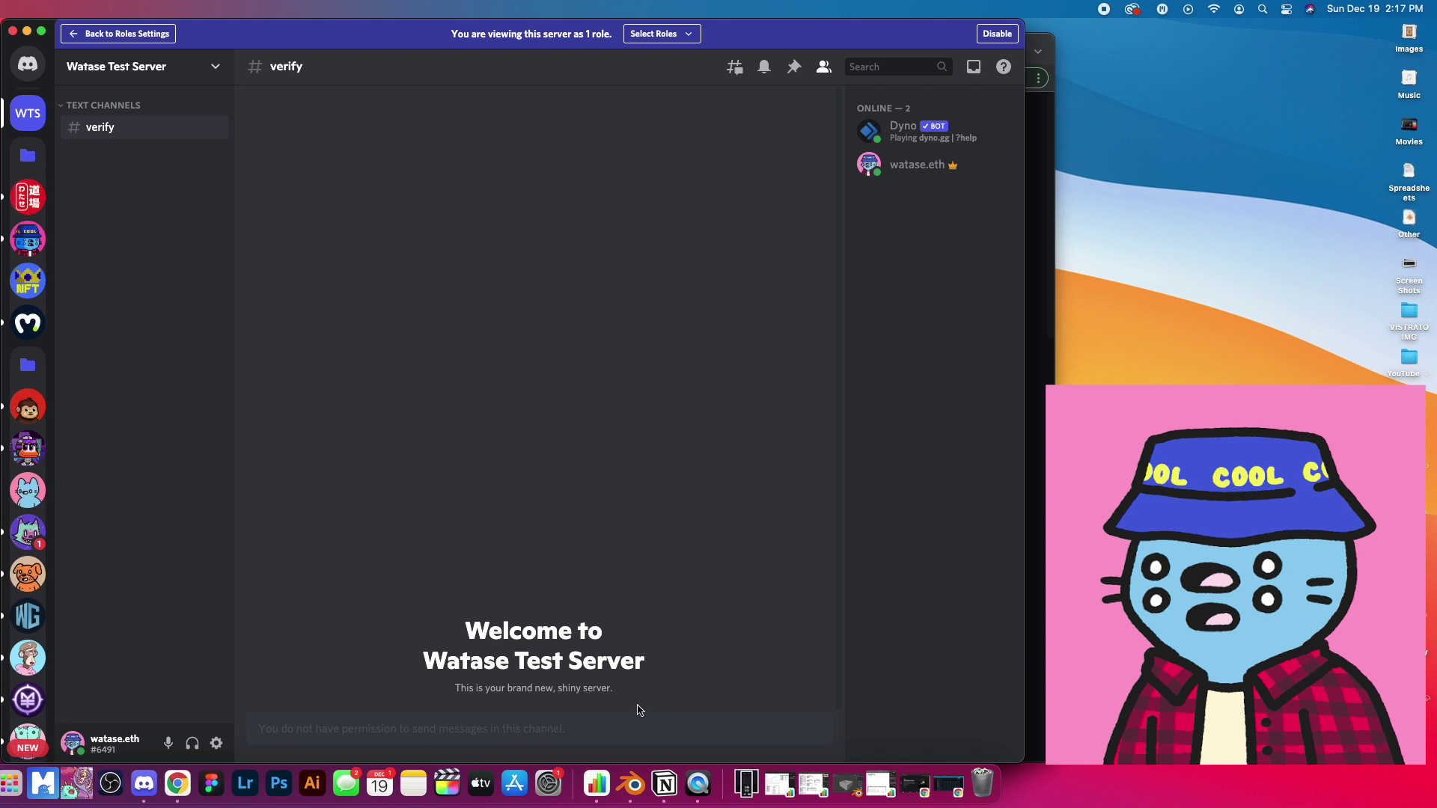
click(670, 36)
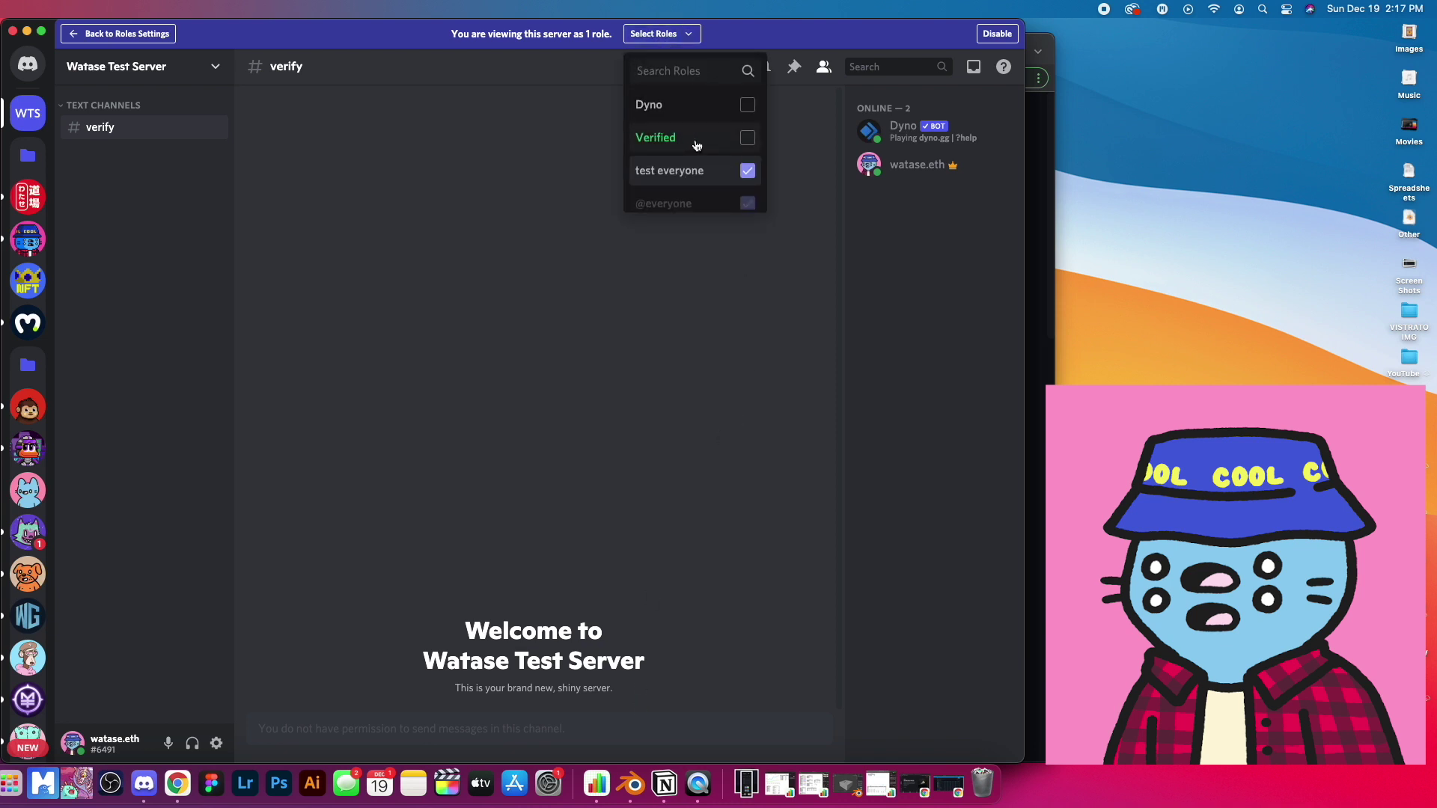
click(747, 137)
click(747, 171)
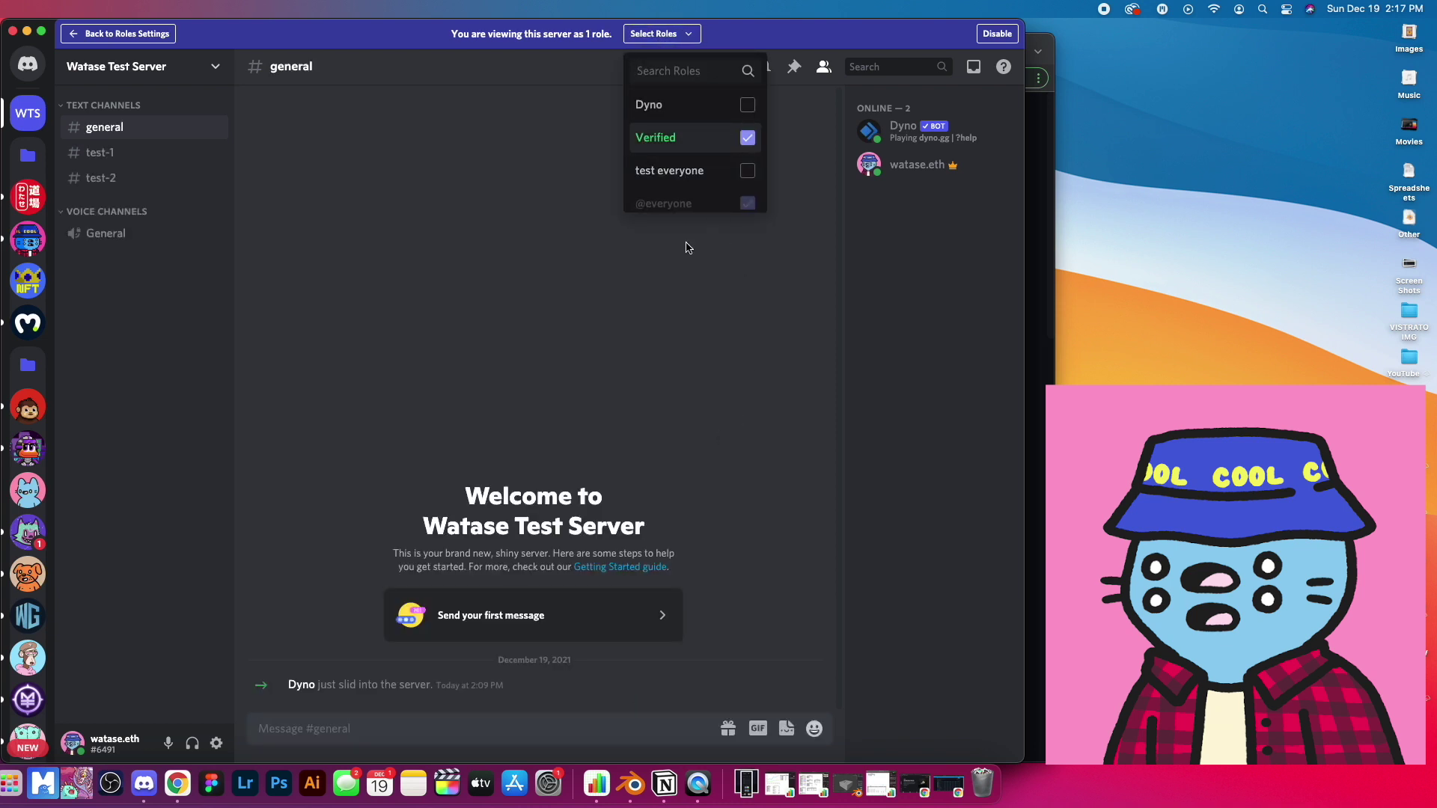
click(341, 211)
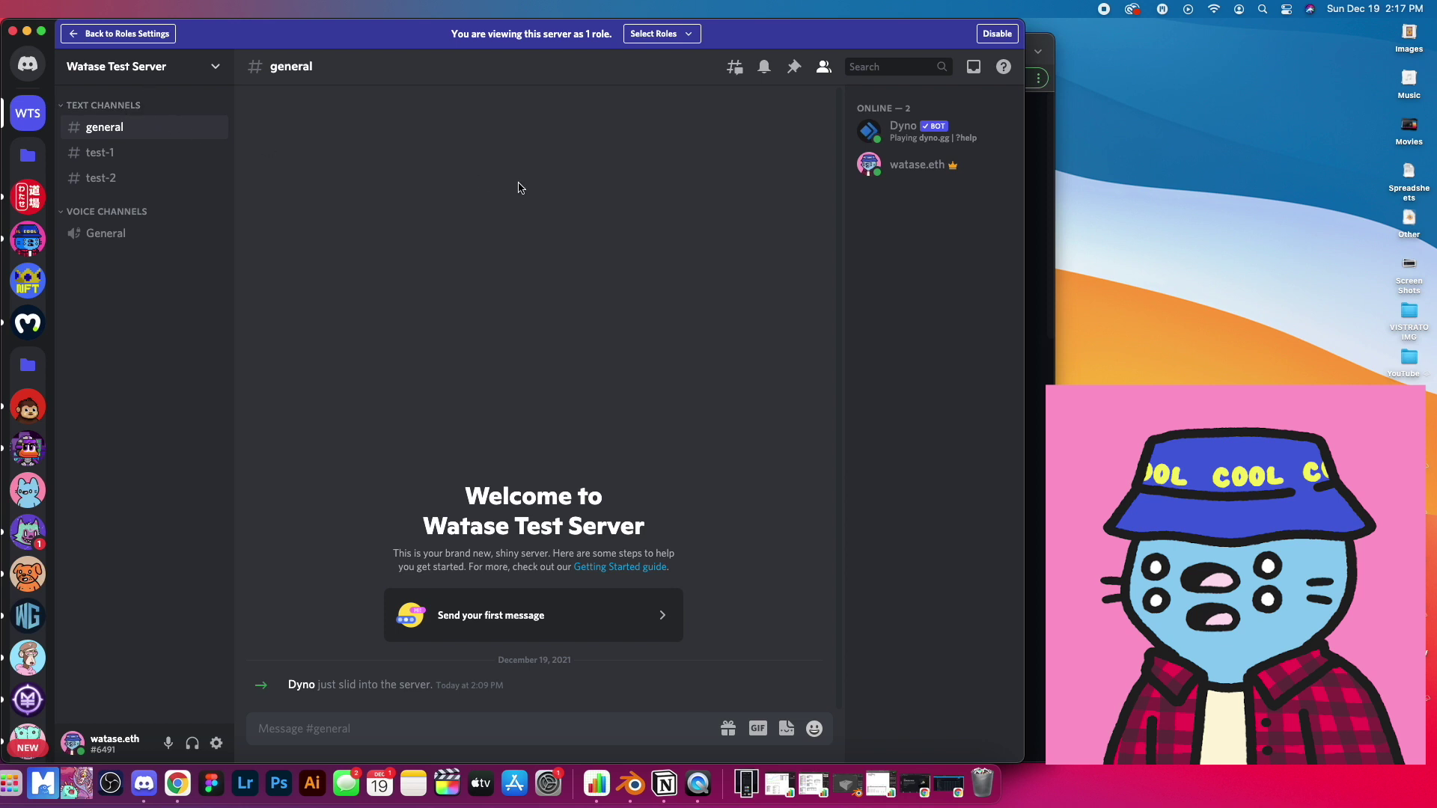
key(Escape)
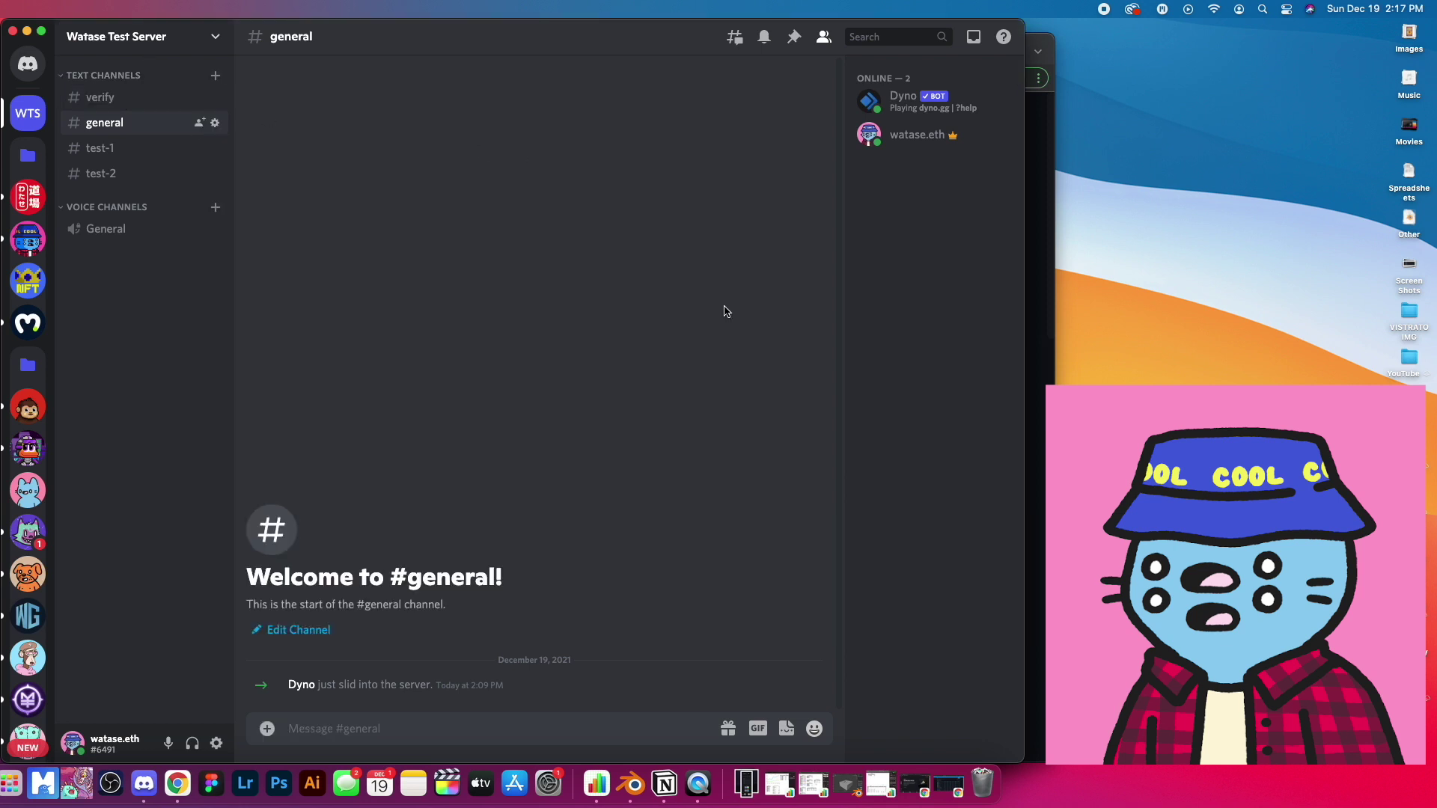
click(104, 98)
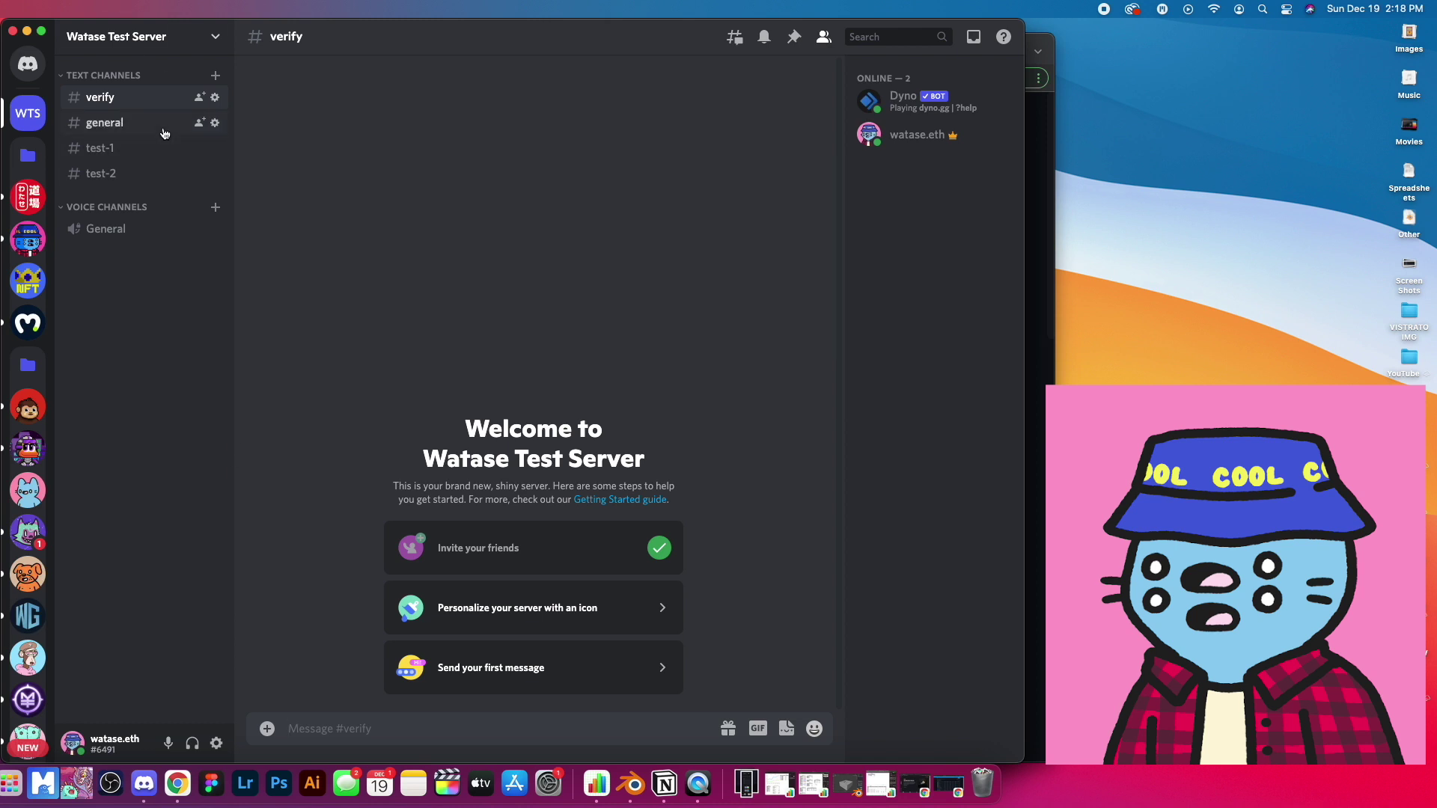
click(217, 37)
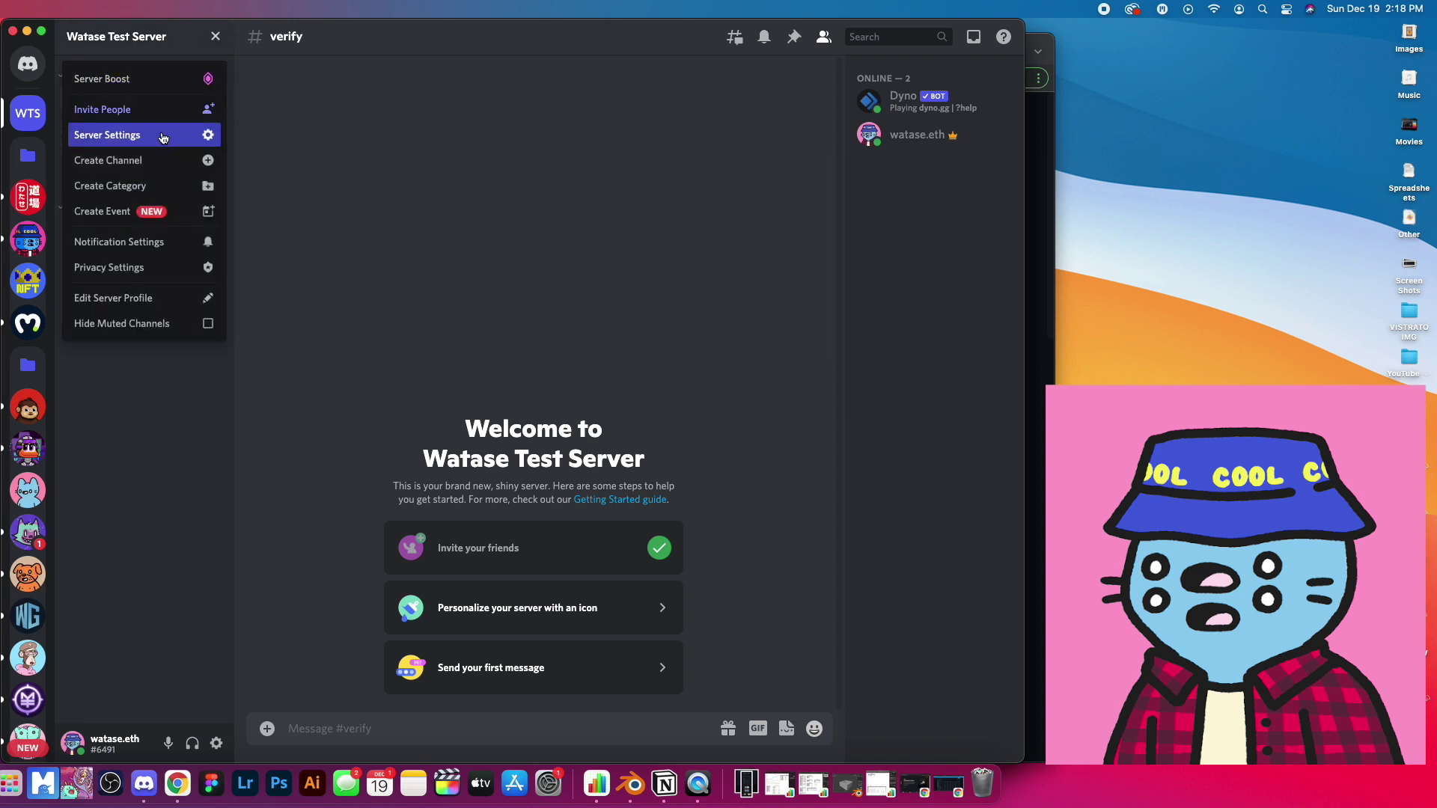
click(164, 136)
click(226, 119)
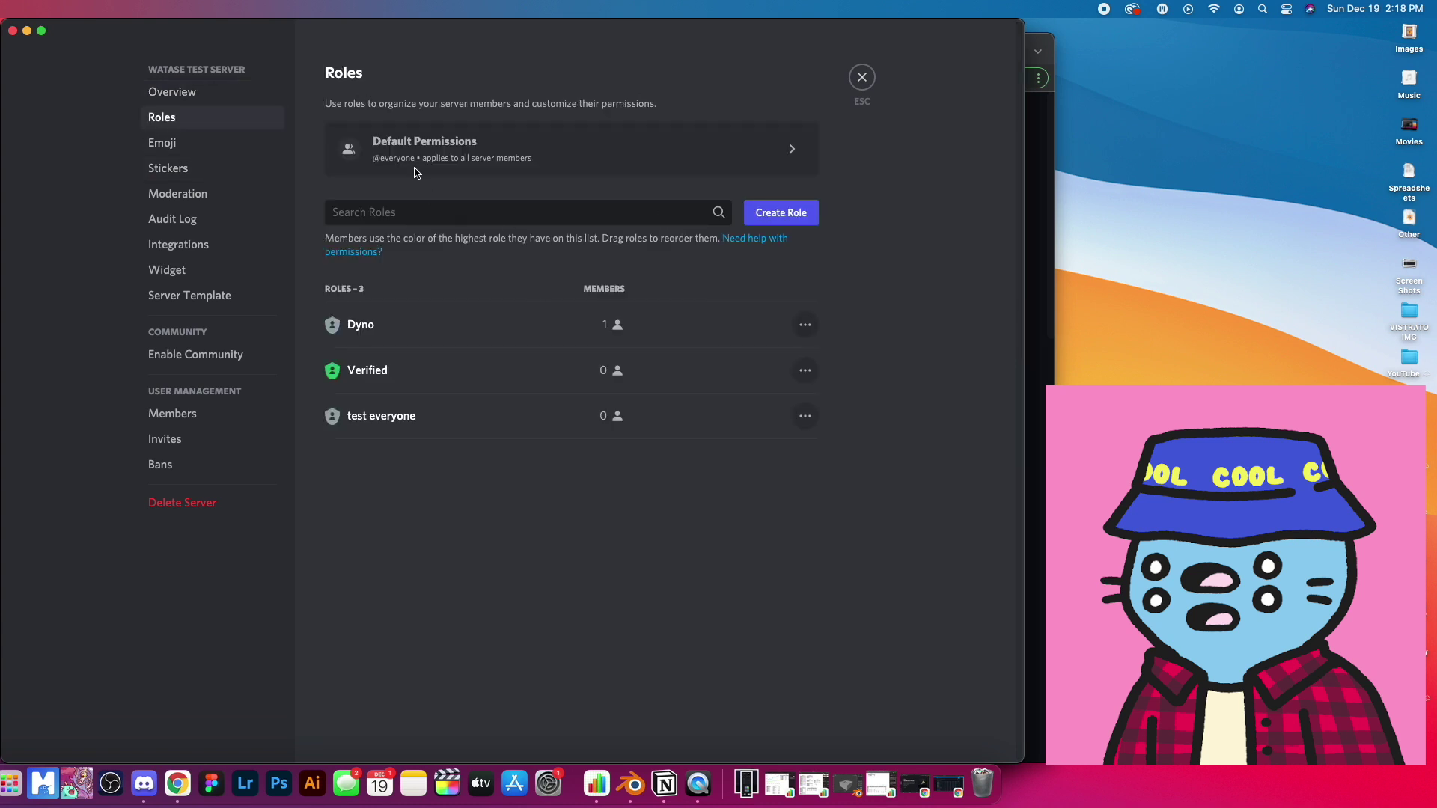
click(618, 168)
click(311, 78)
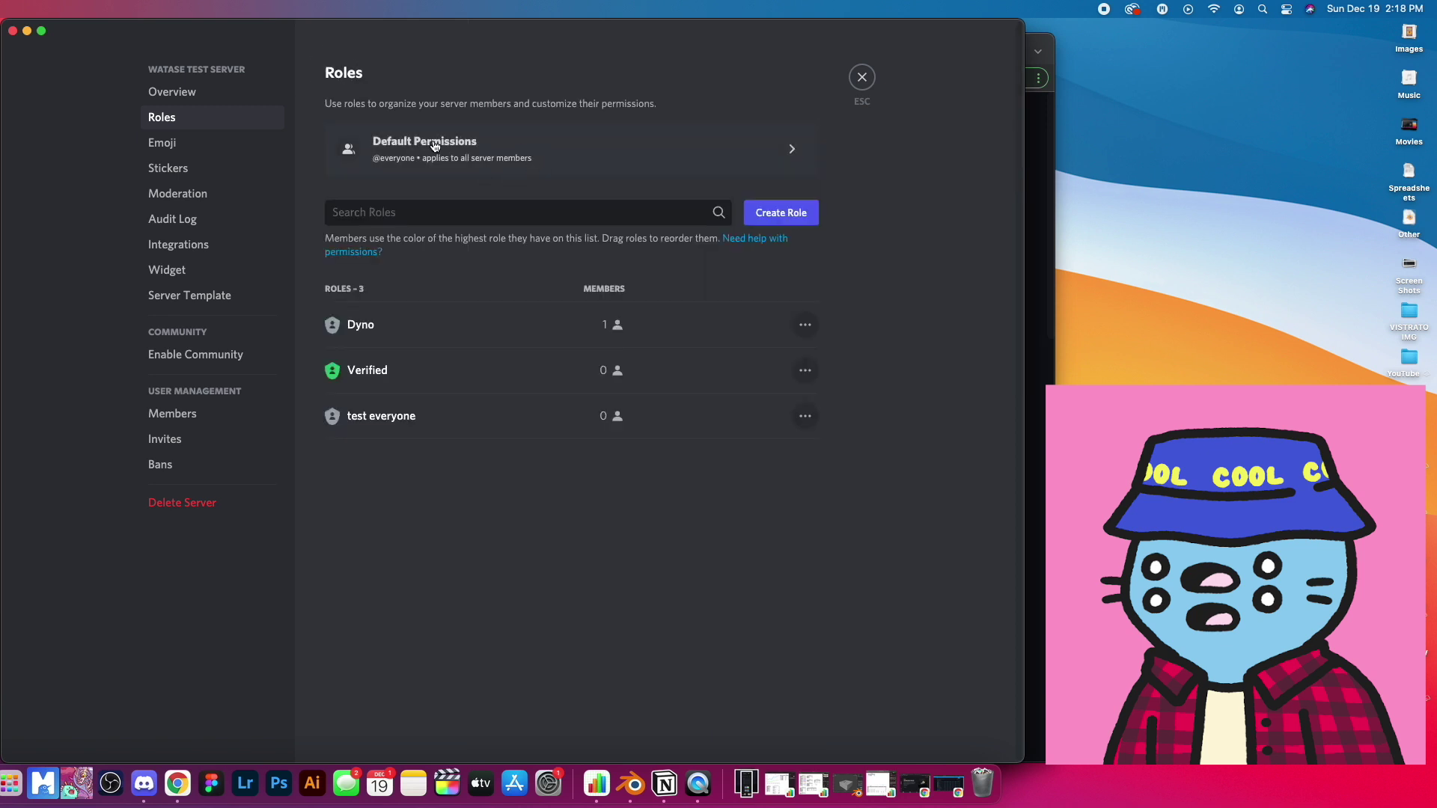
click(516, 138)
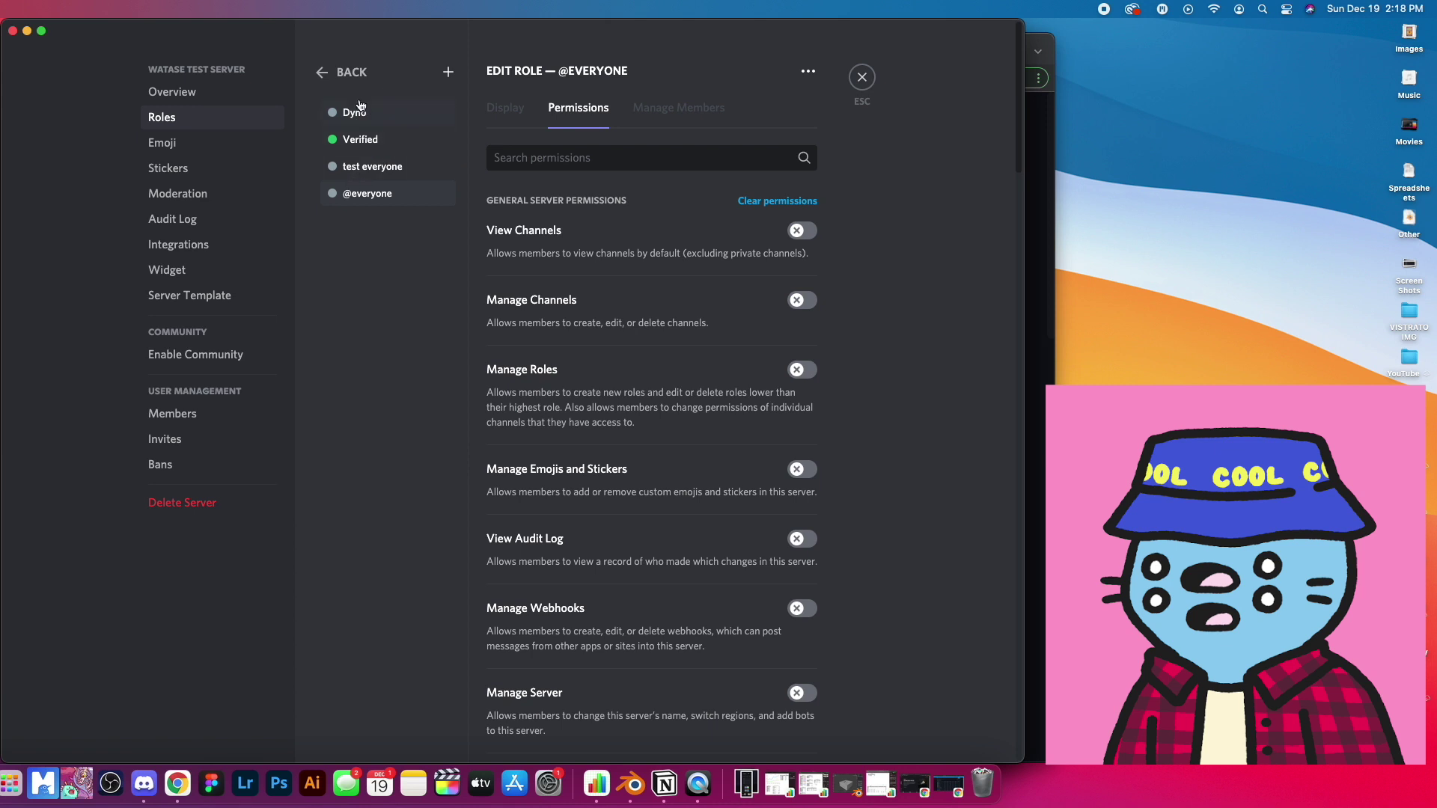
click(329, 72)
key(Escape)
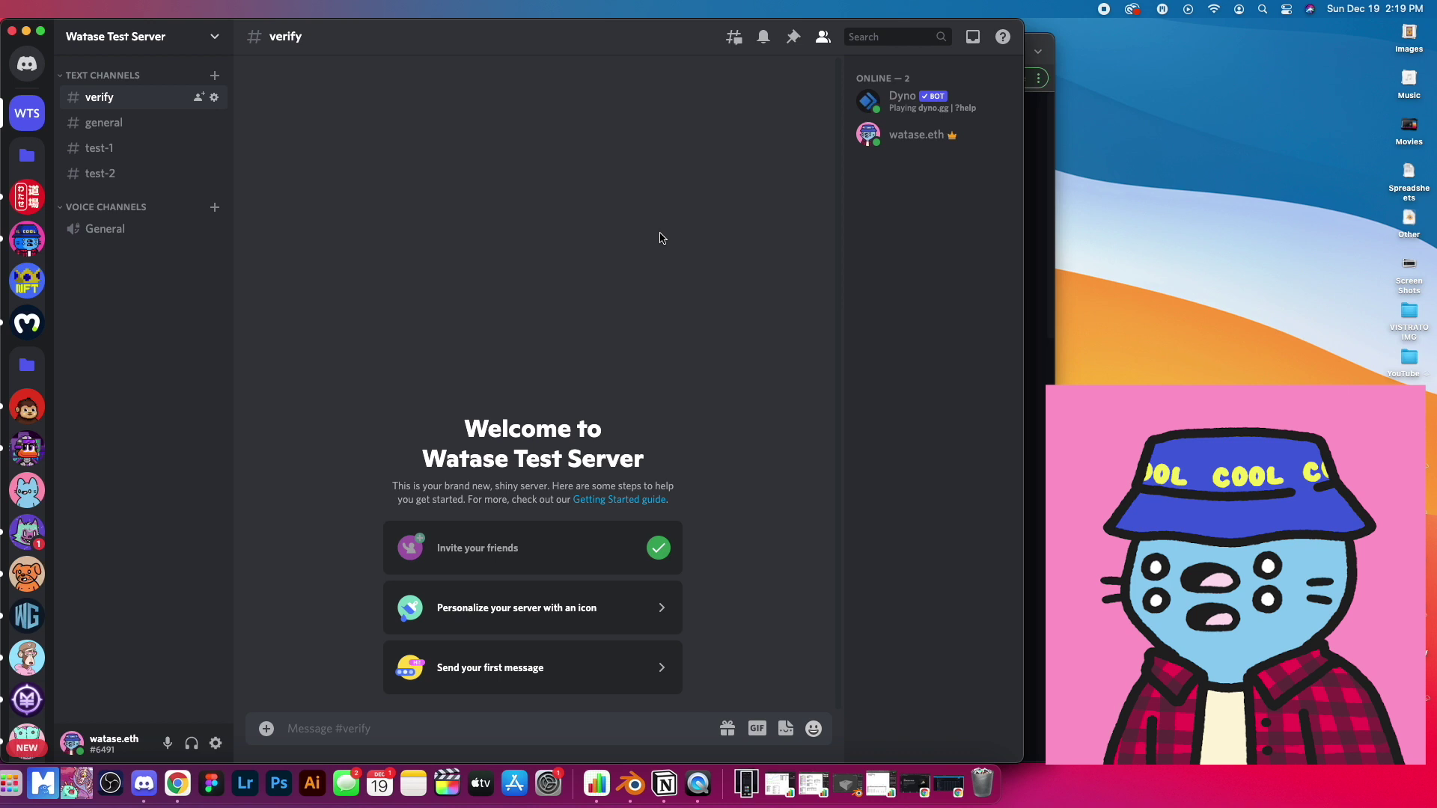
Add Dyno as a permission override on the #verify channel
click(214, 98)
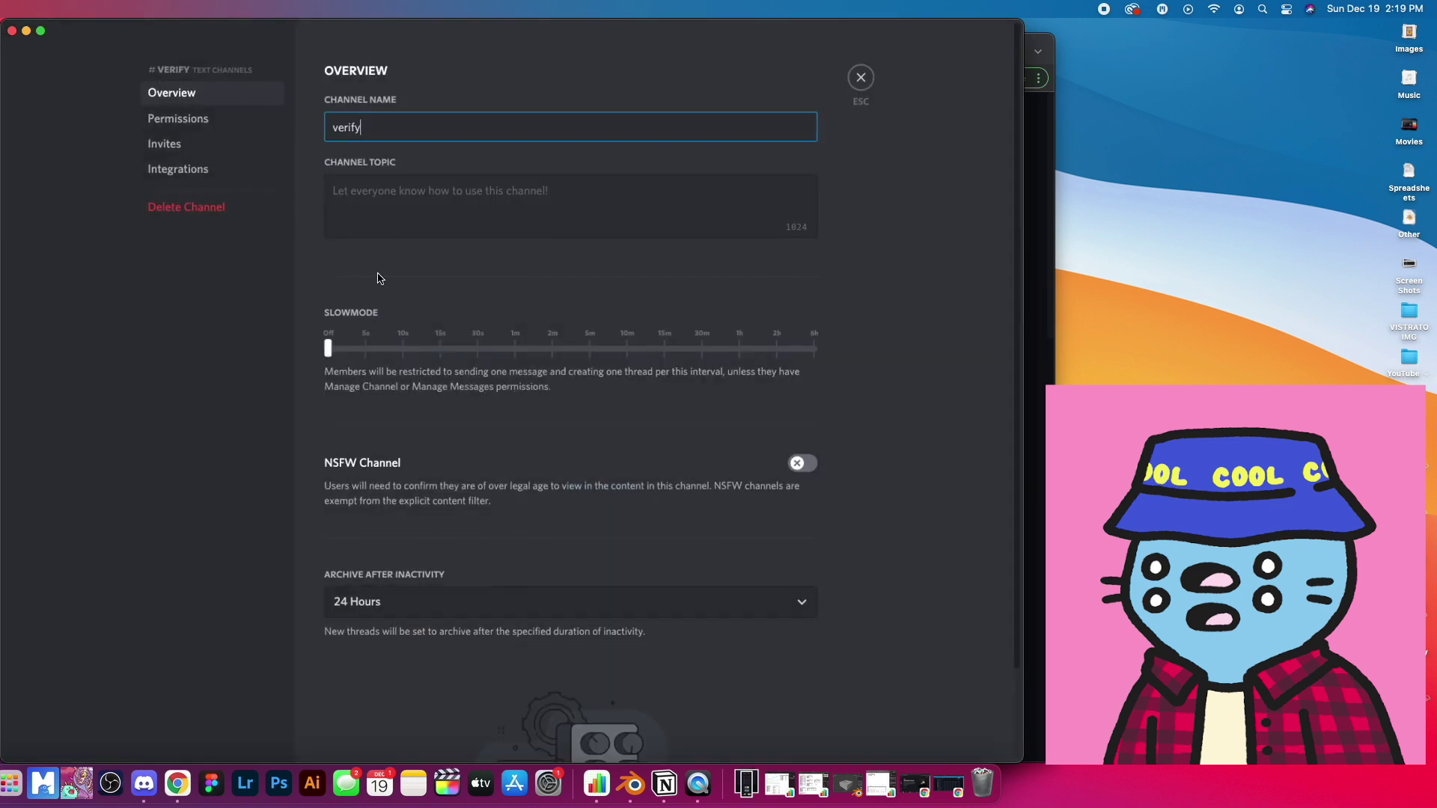
click(217, 120)
click(467, 426)
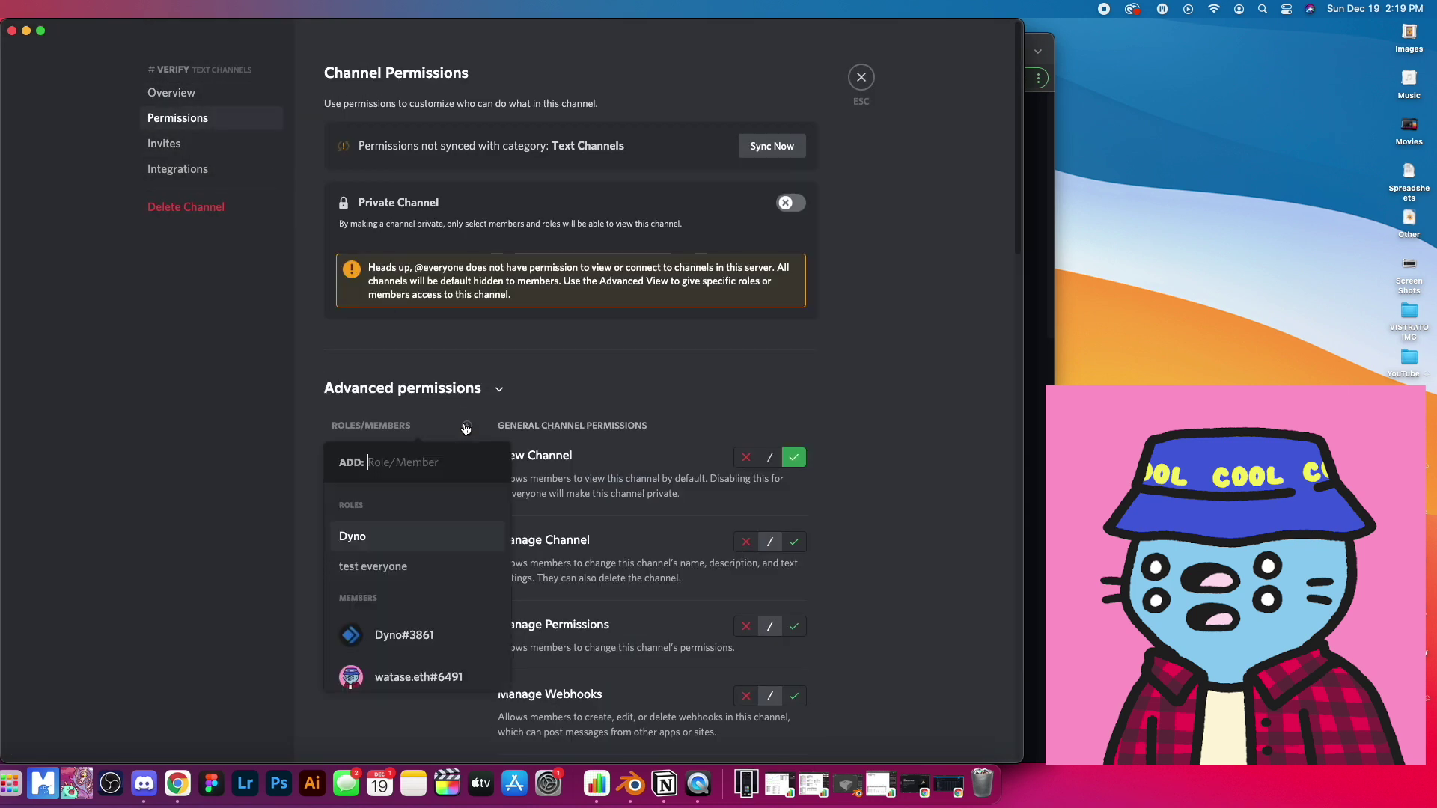
click(379, 544)
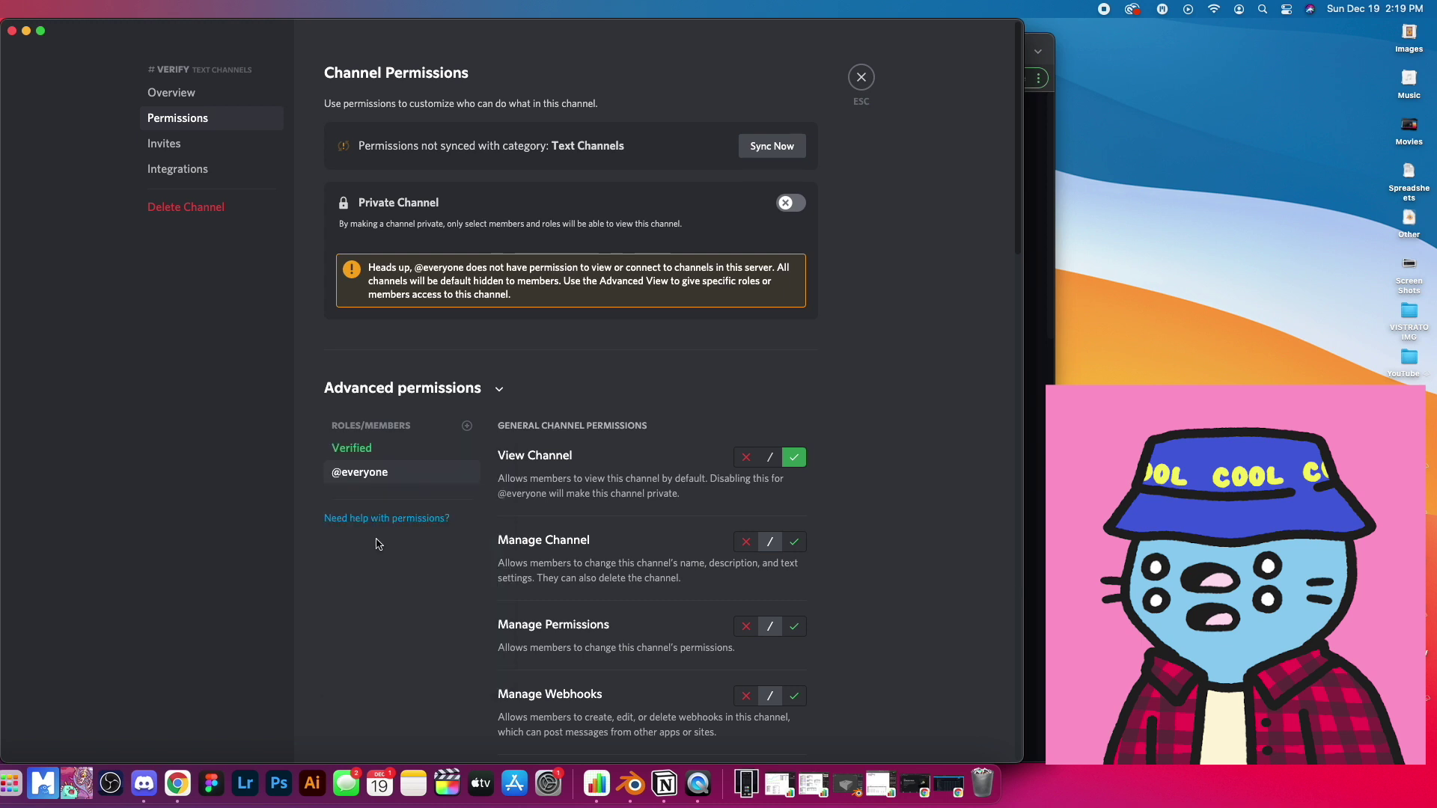
Allow Dyno View Channel, Send Messages and Add Reactions in #verify
click(793, 458)
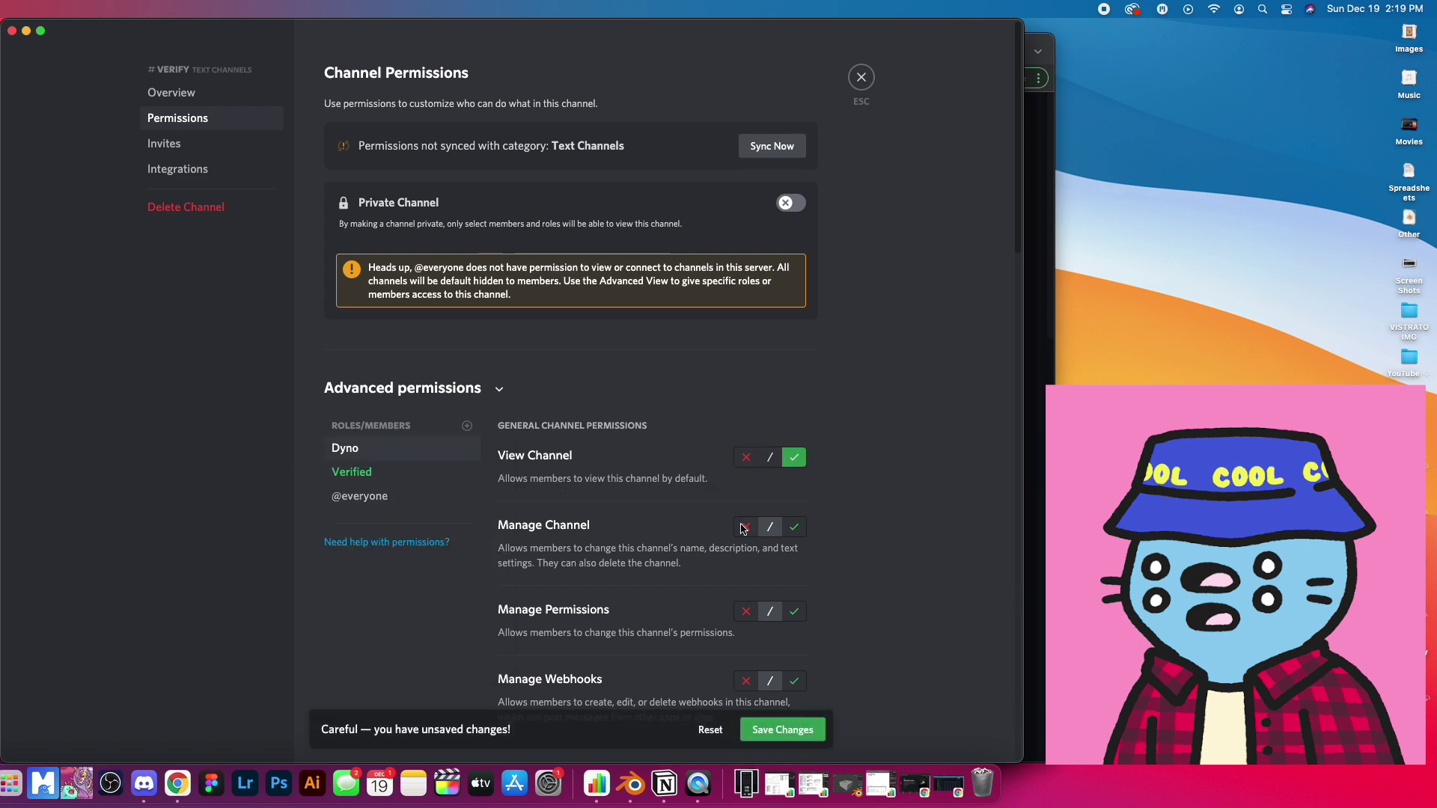
scroll(792, 460, down, 1)
scroll(752, 476, down, 10)
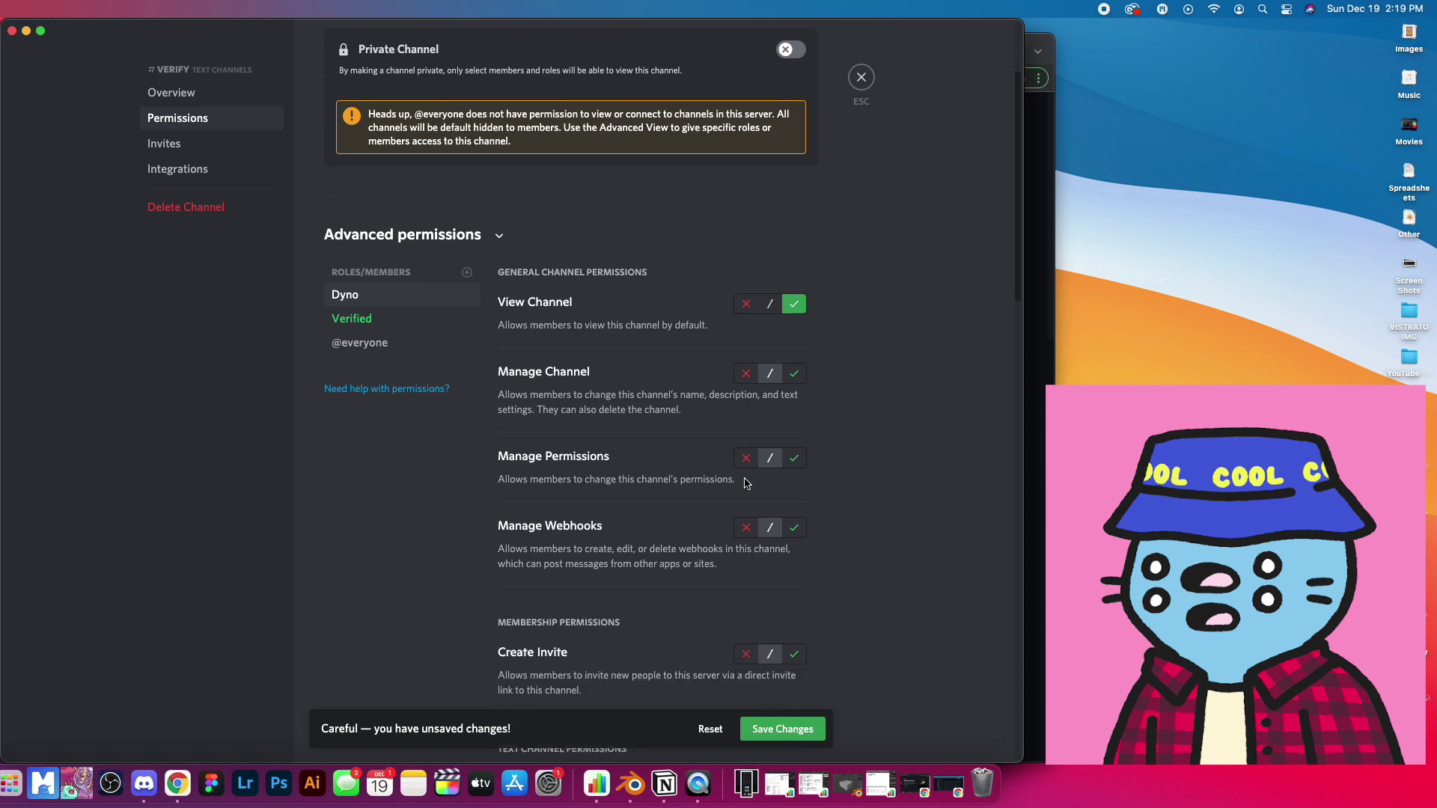
click(794, 407)
scroll(797, 420, down, 2)
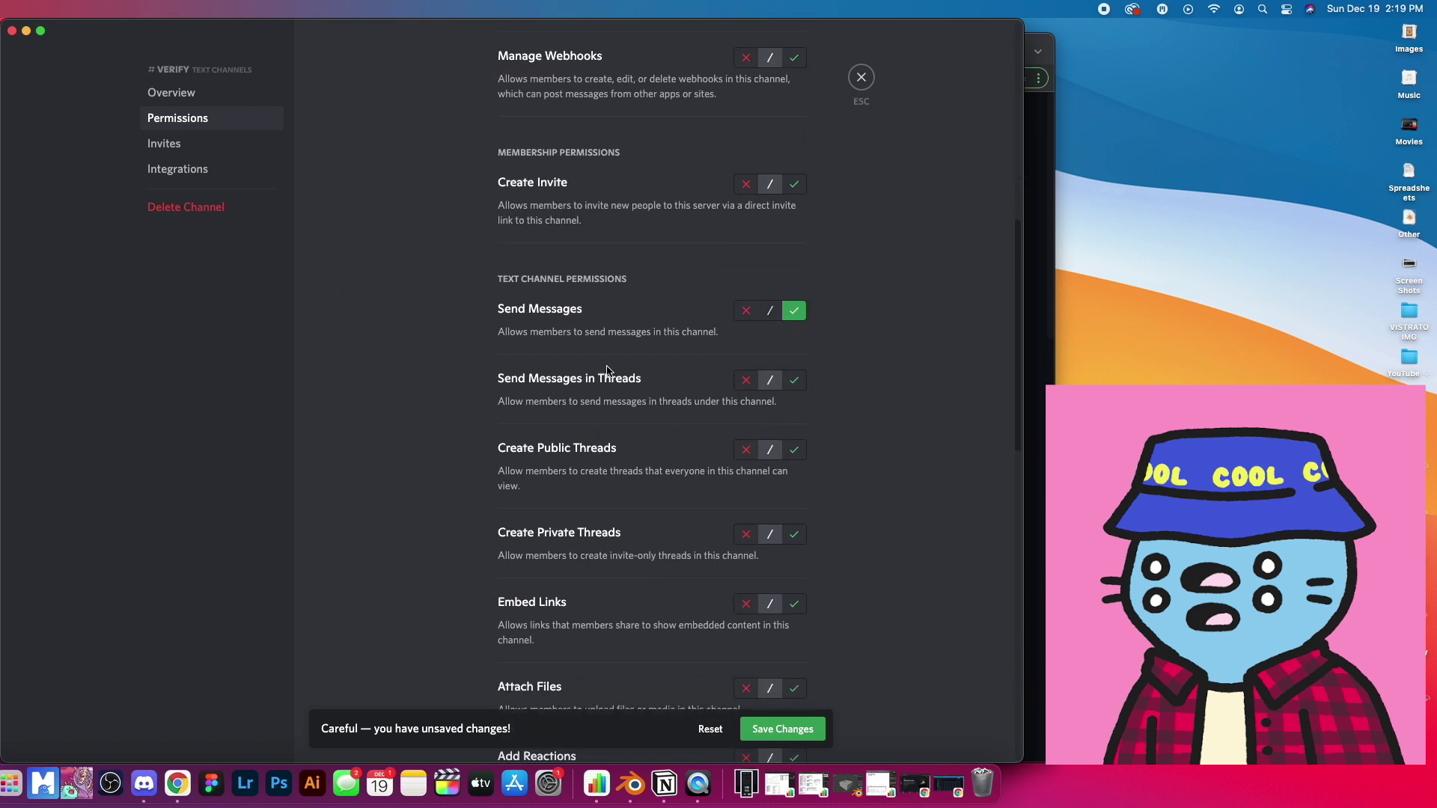
scroll(582, 342, down, 2)
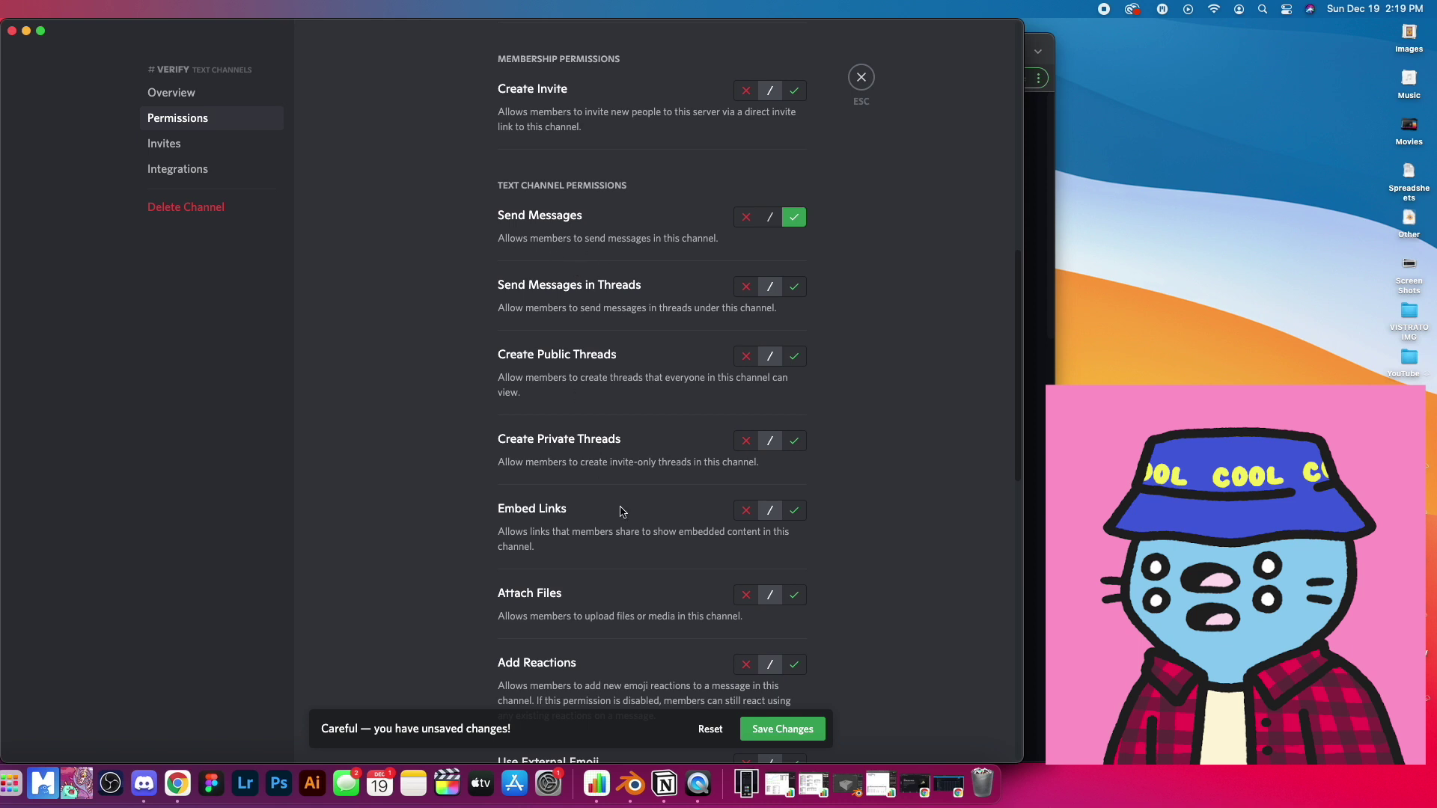
scroll(621, 512, down, 3)
click(794, 532)
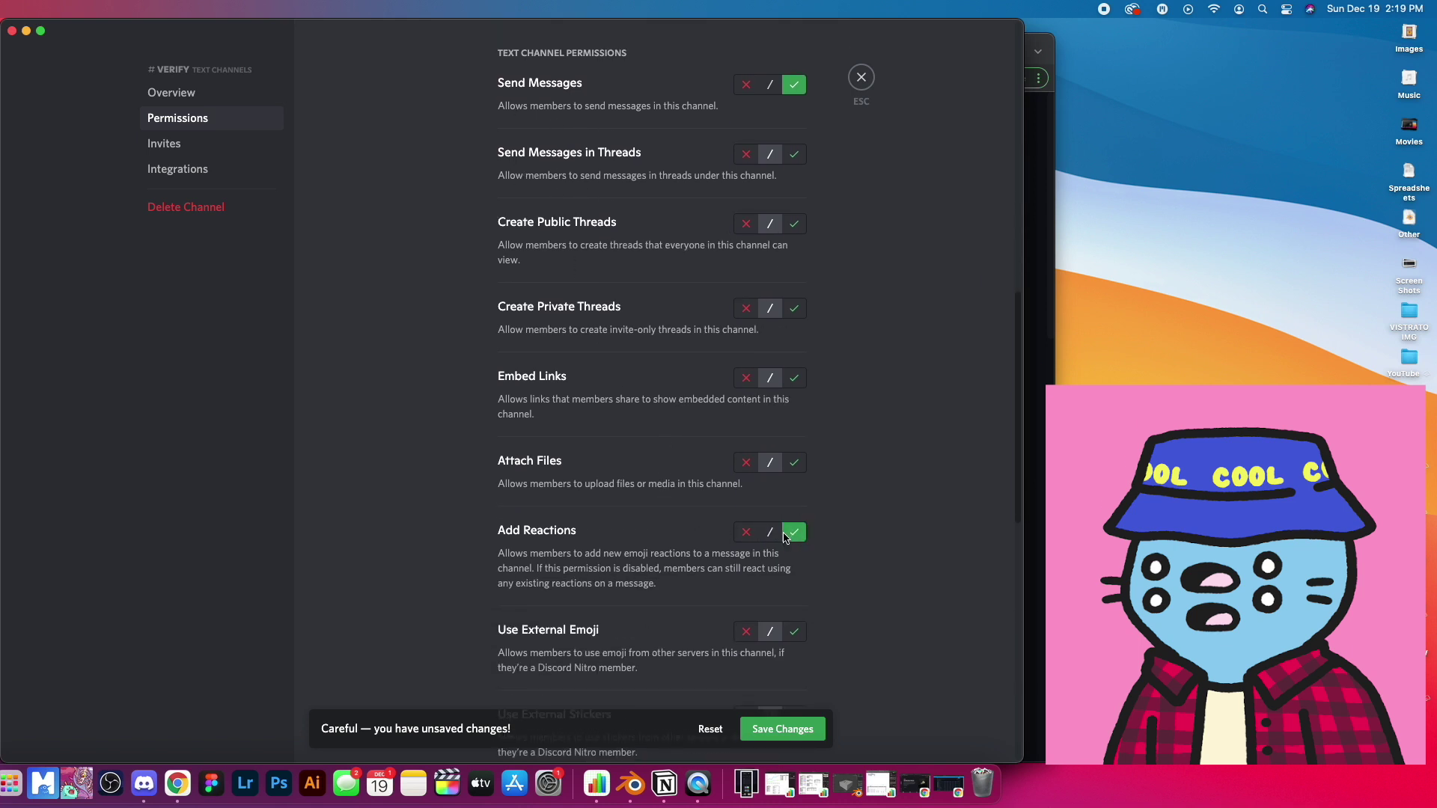
Also allow Use External Emoji, Manage Messages and Read Message History, and save
scroll(793, 536, down, 2)
click(795, 526)
scroll(804, 533, down, 7)
click(793, 425)
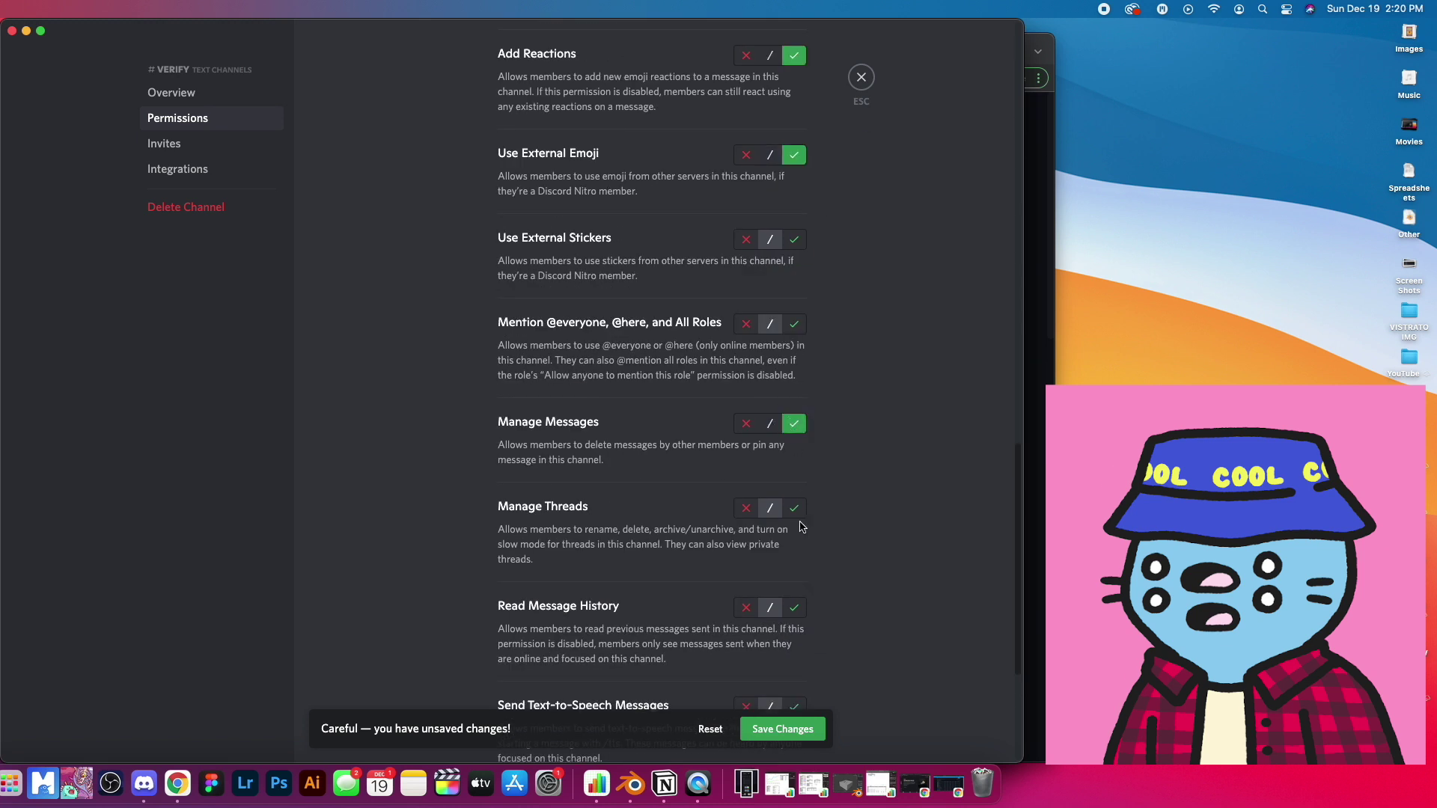
scroll(800, 515, down, 2)
click(795, 479)
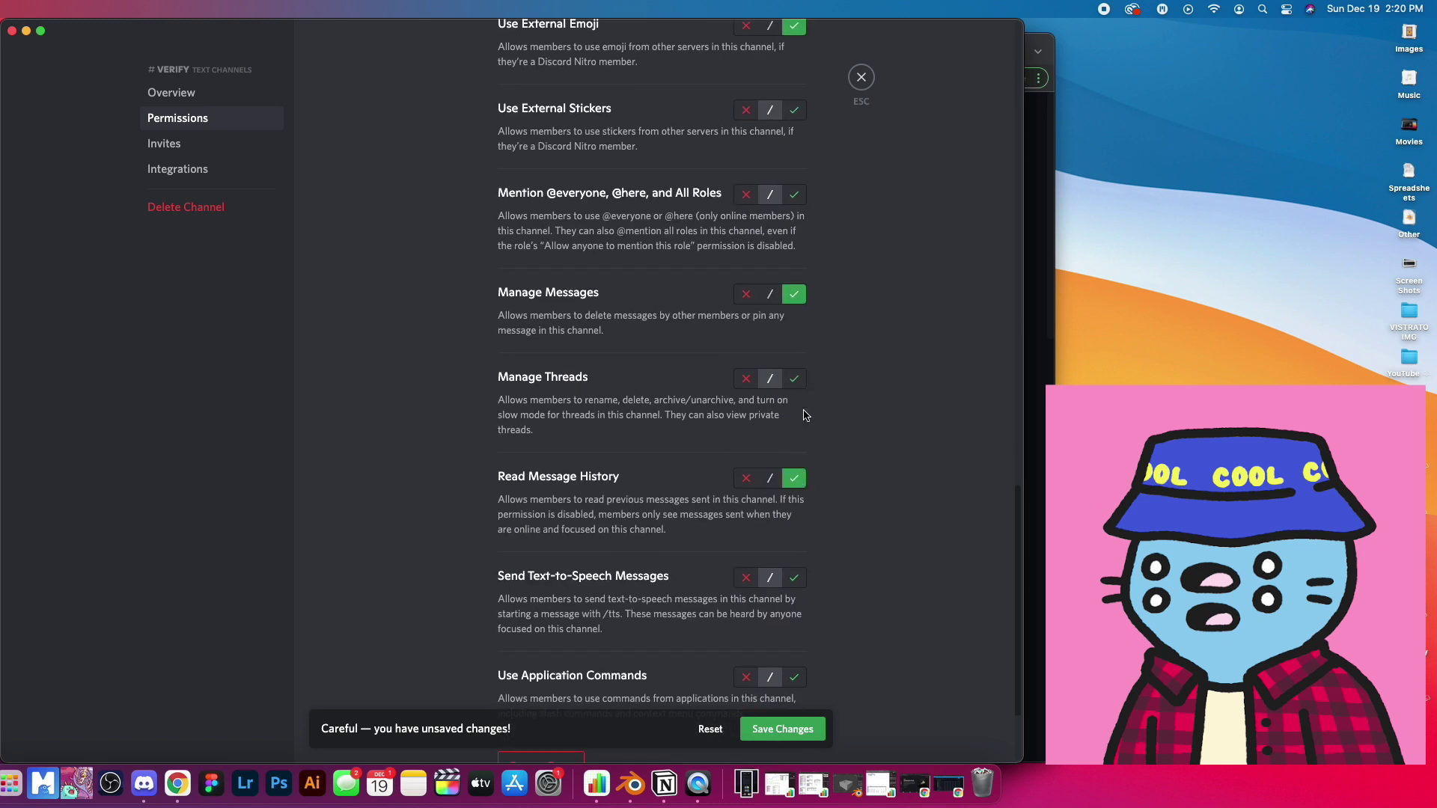
scroll(803, 498, down, 2)
click(779, 730)
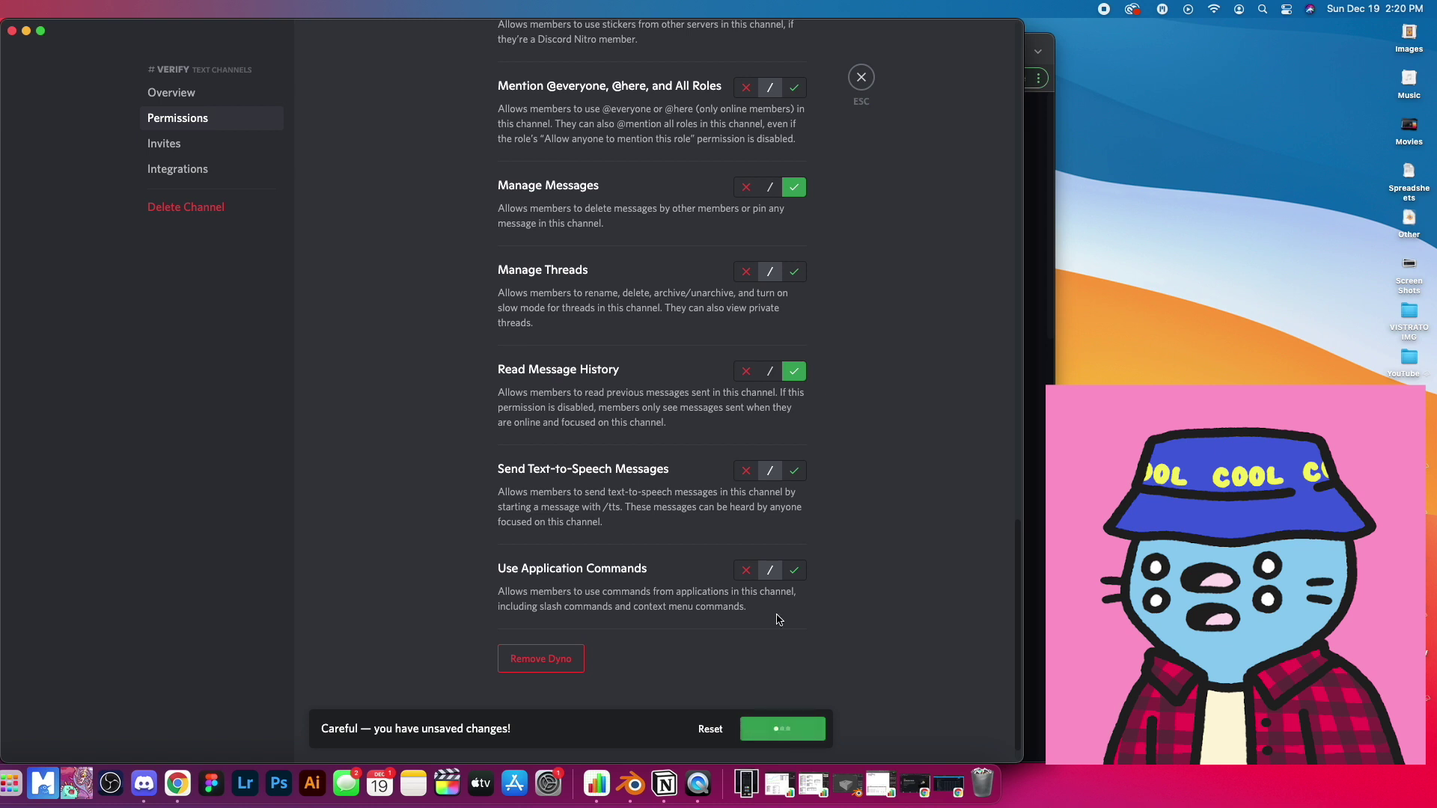
scroll(616, 334, up, 15)
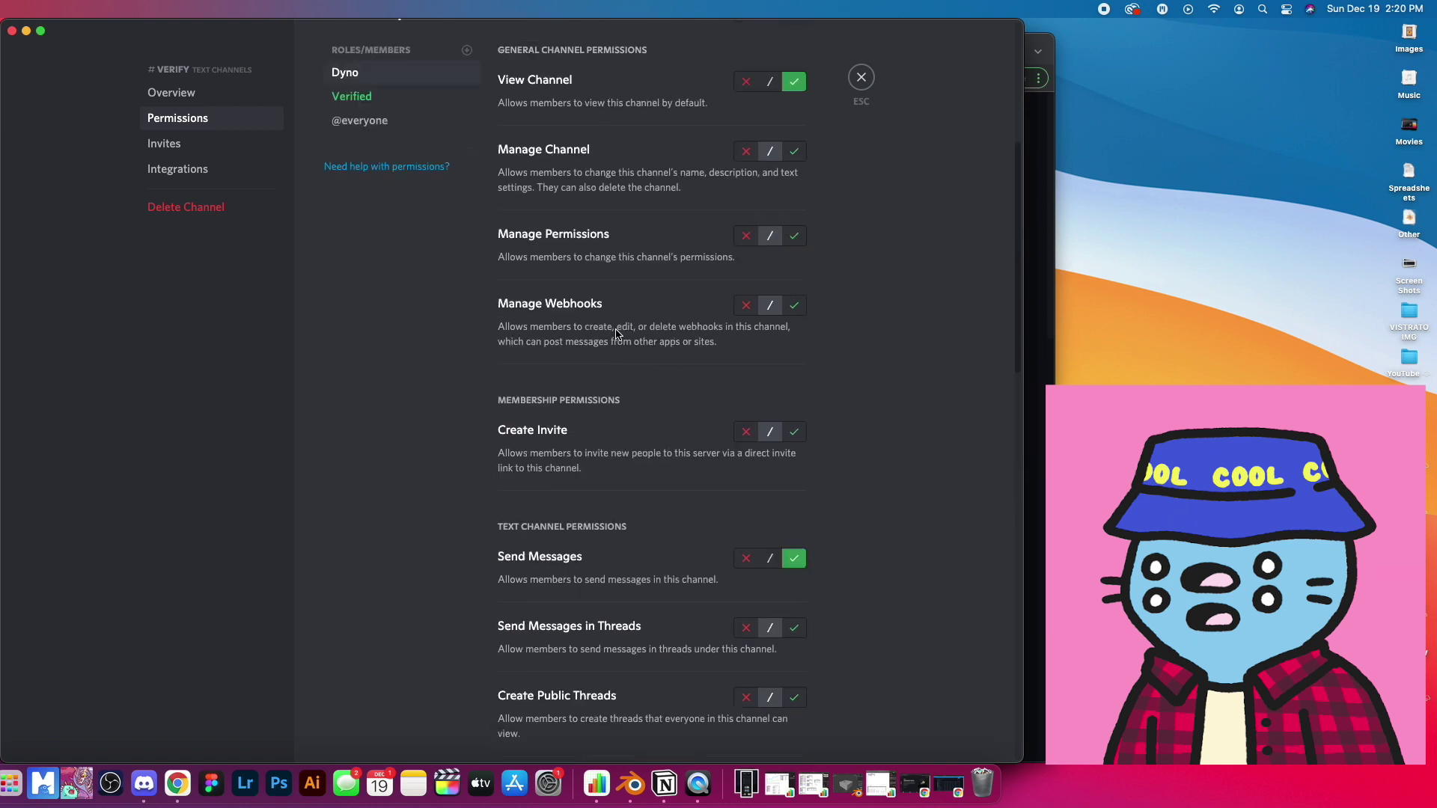